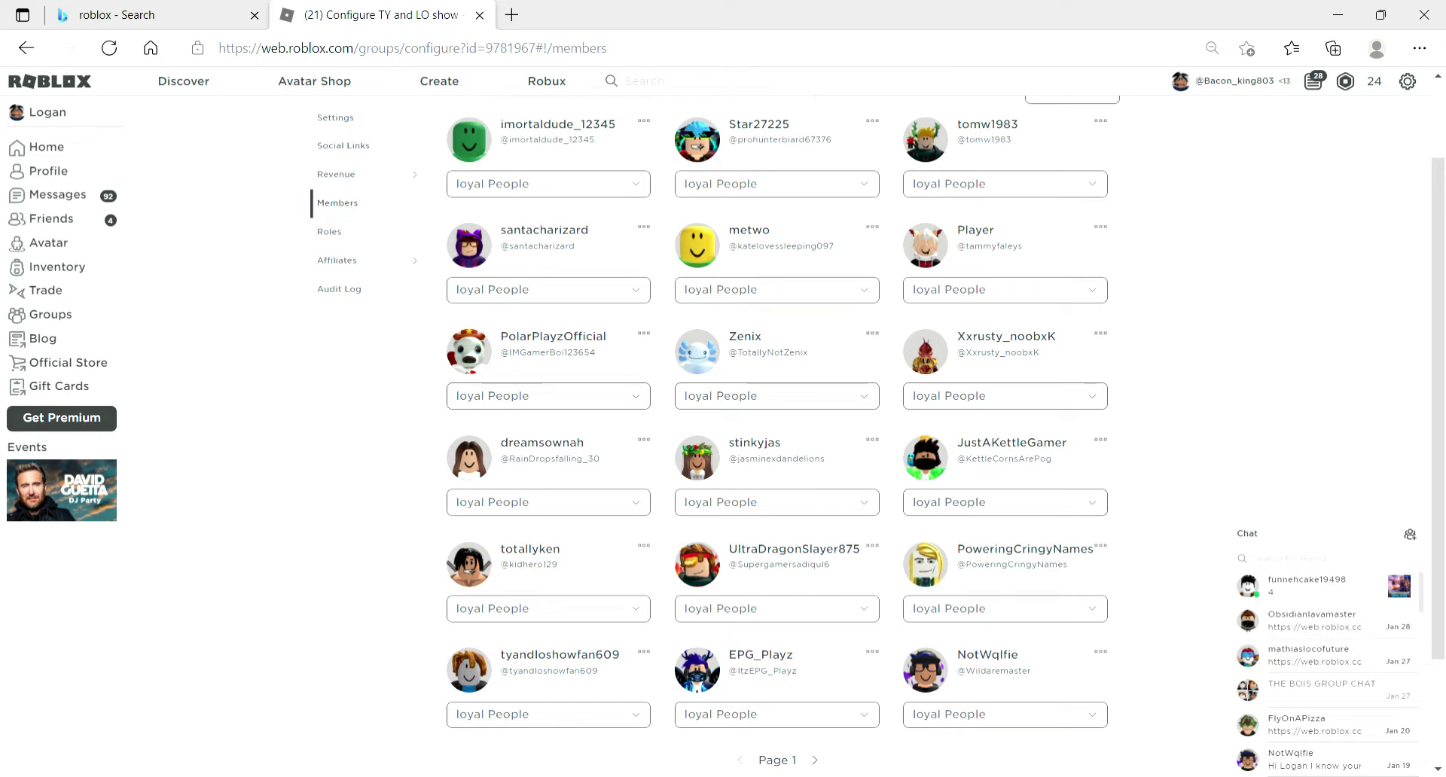
Copy the username of the first member in the fifth row of members page 1 and open the group's one-time payout settings.
left_click_drag(500, 564, 558, 564)
key("ctrl+c")
mouse_move(362, 175)
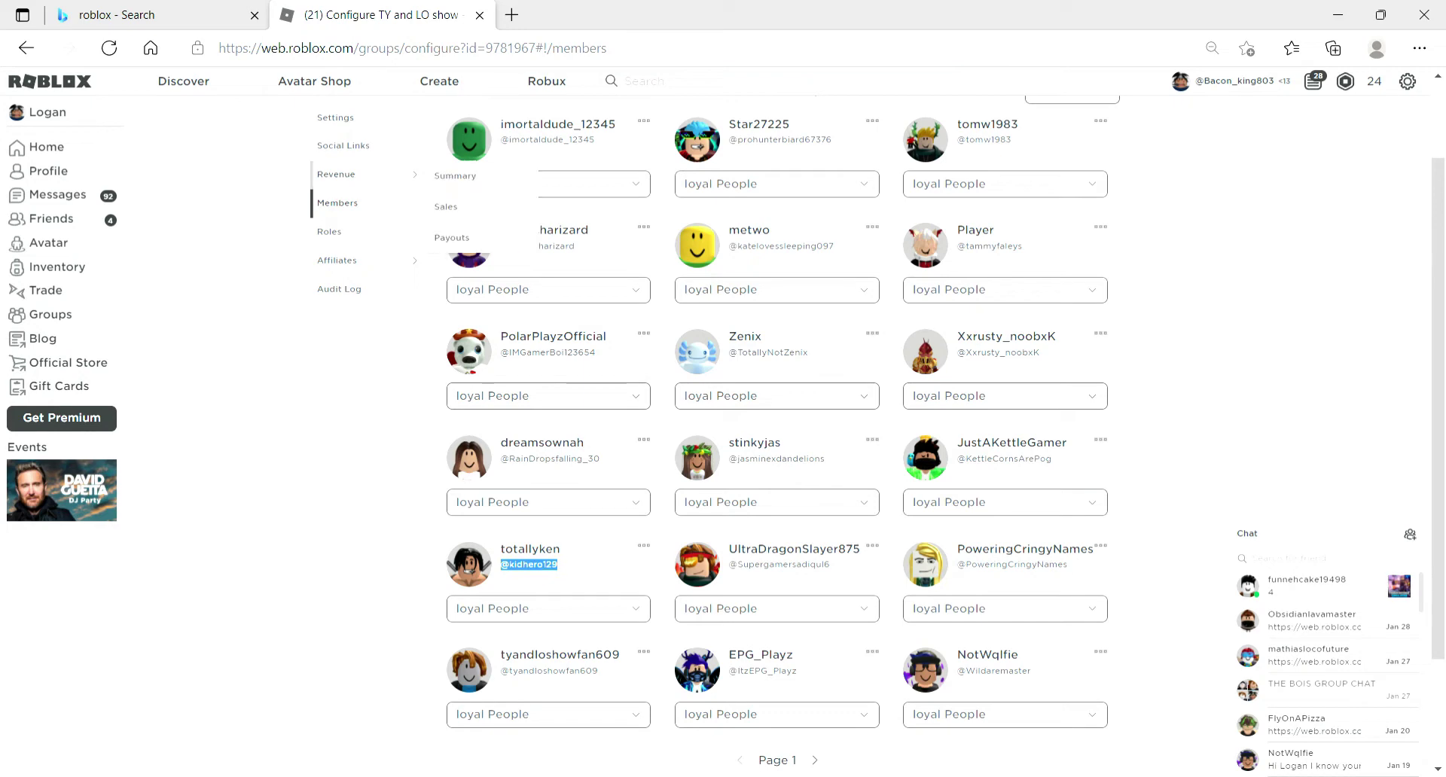
left_click(452, 237)
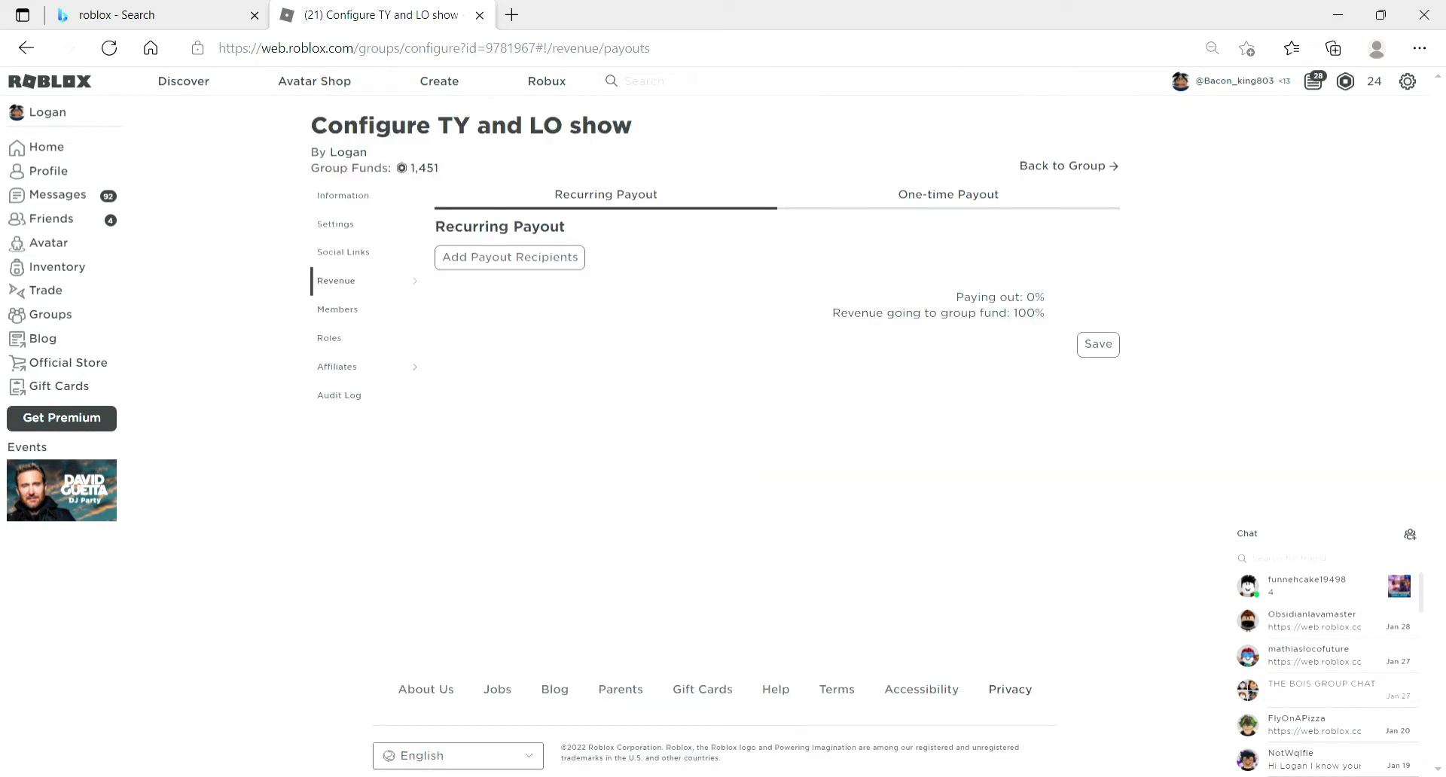
left_click(948, 195)
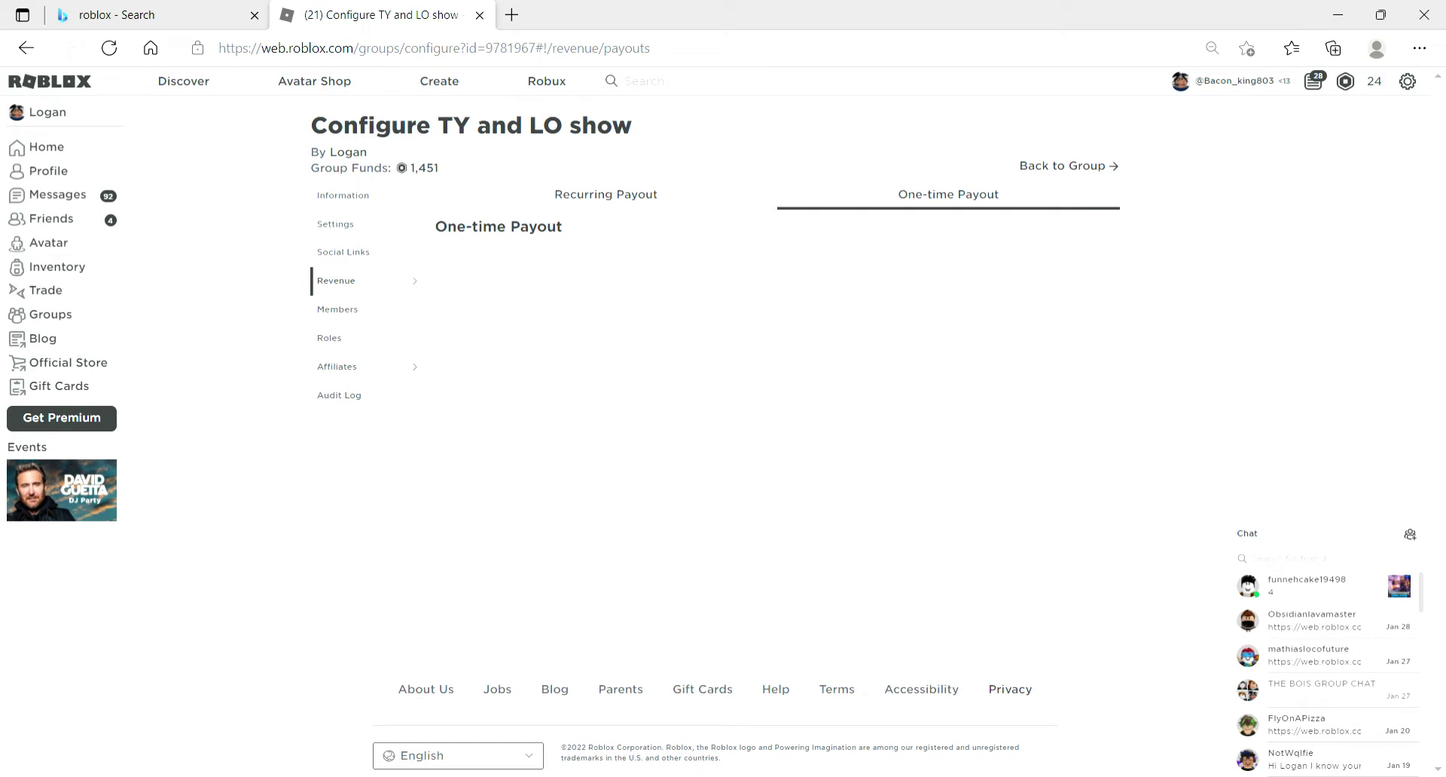
Try to add the copied username as a one-time payout recipient, then dismiss the recipient dialog.
left_click(509, 292)
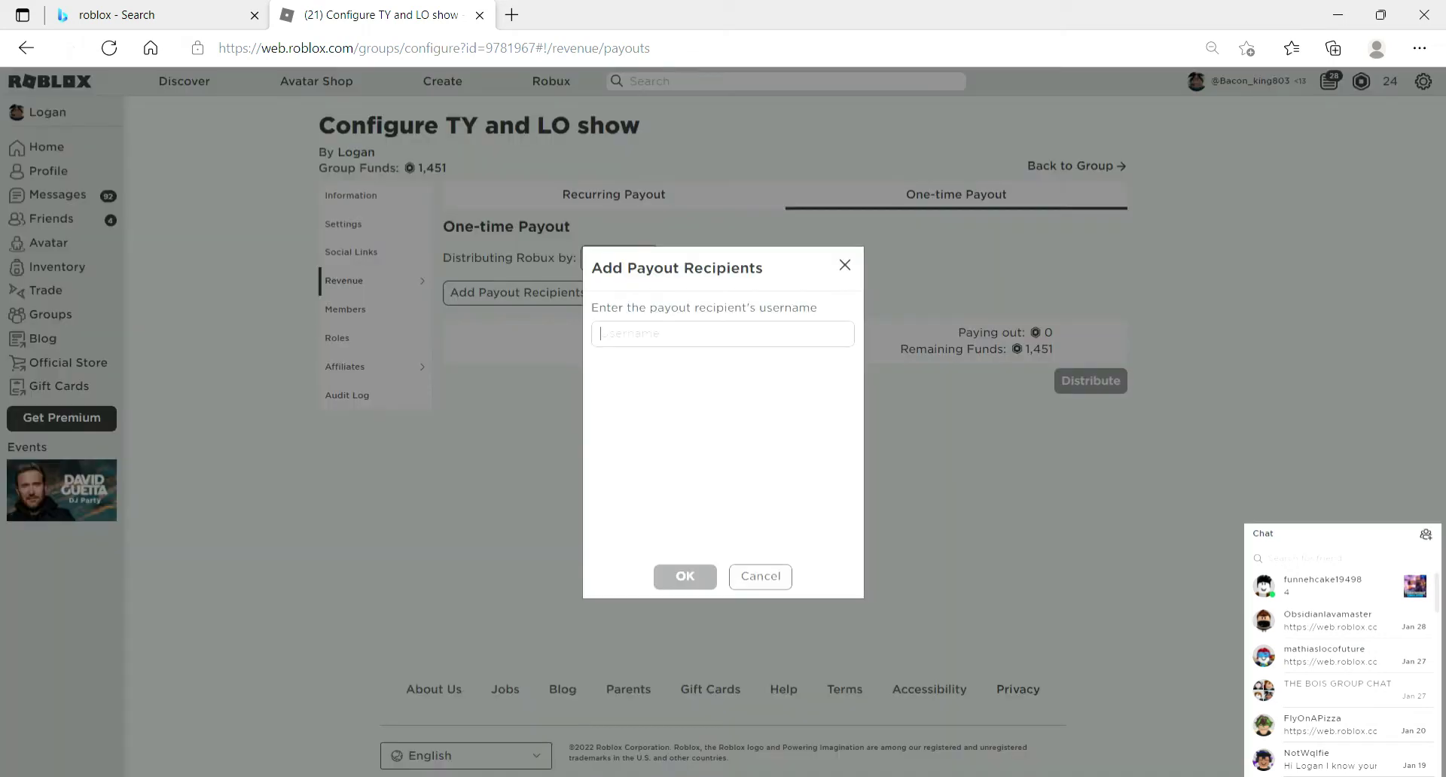
key("ctrl+v")
left_click(693, 366)
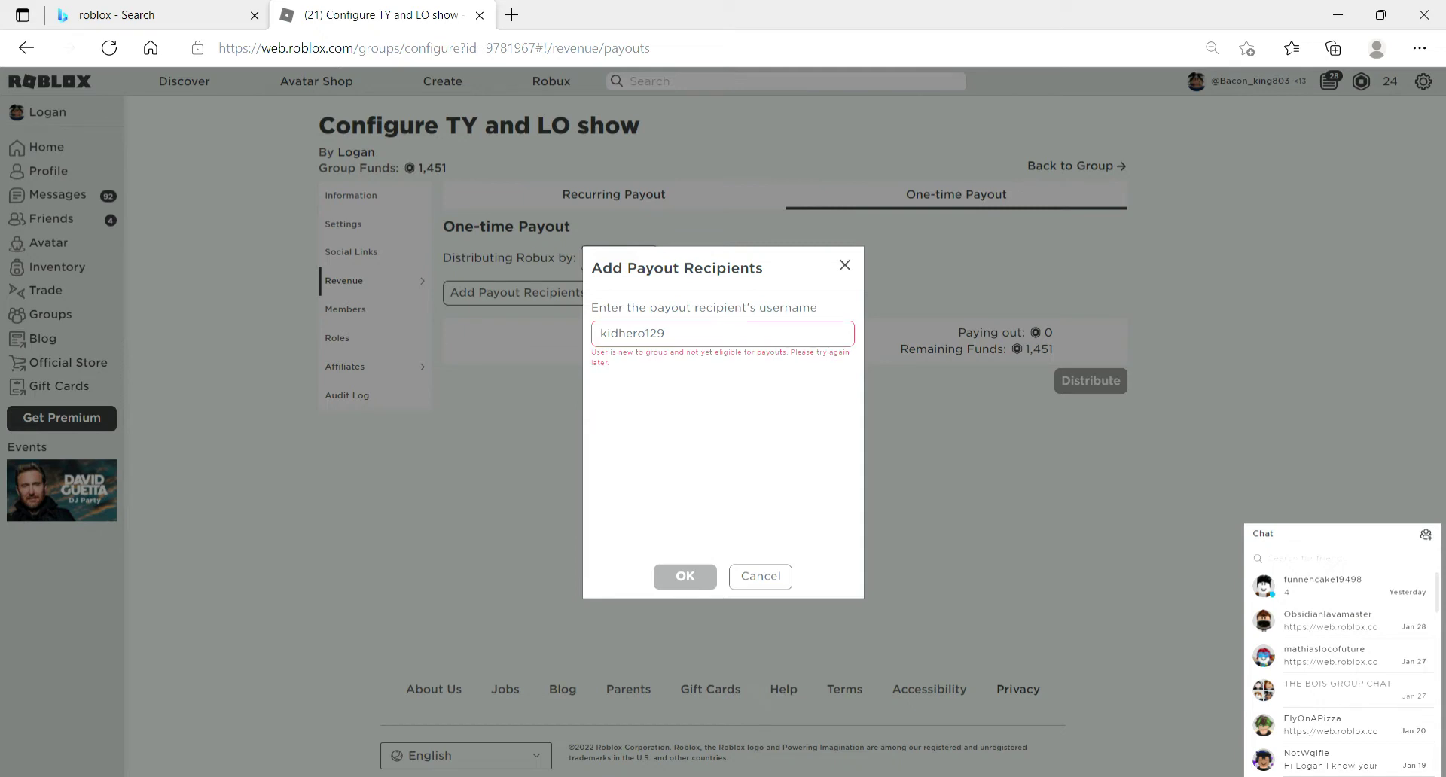
left_click(761, 577)
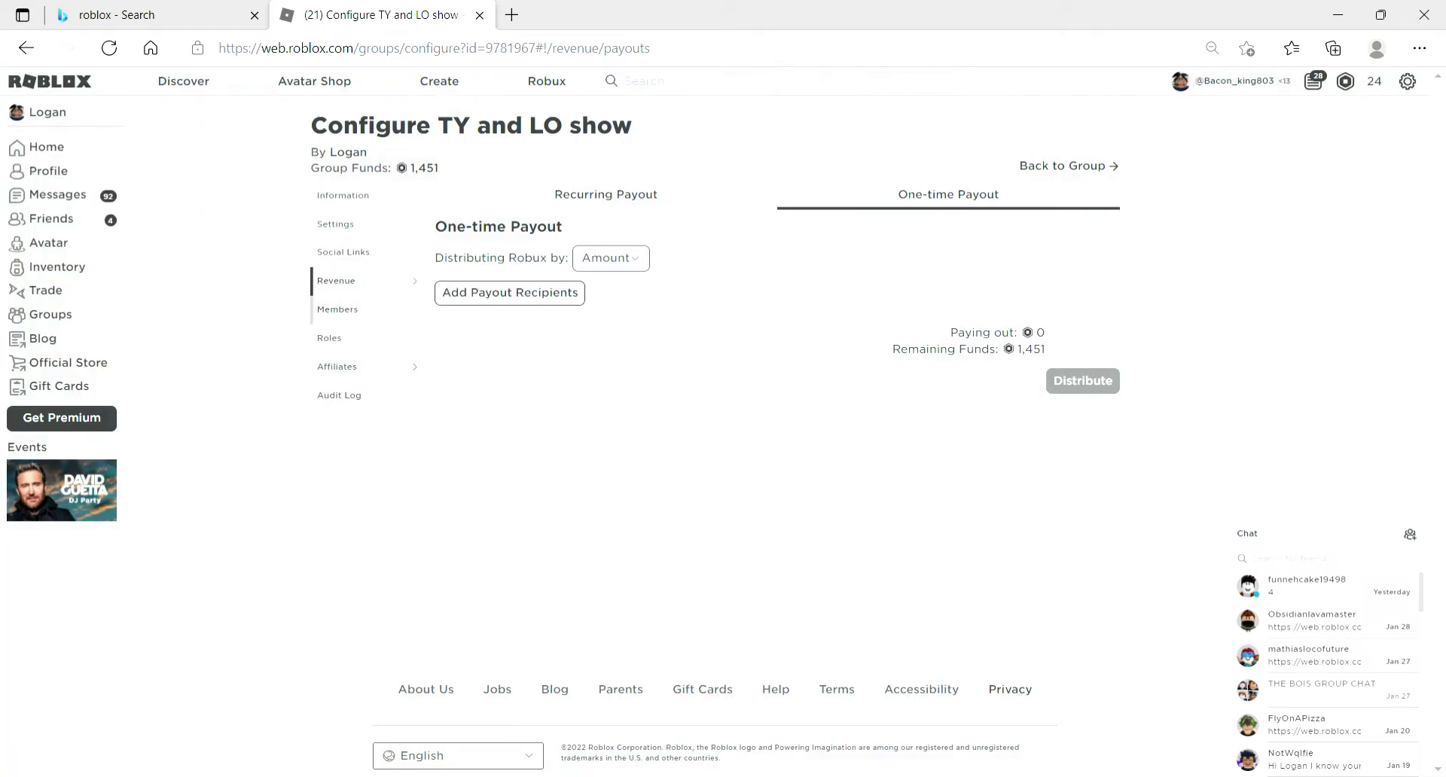
Copy the username of the first member in the fifth row on page 2 of the group's member list.
left_click(338, 309)
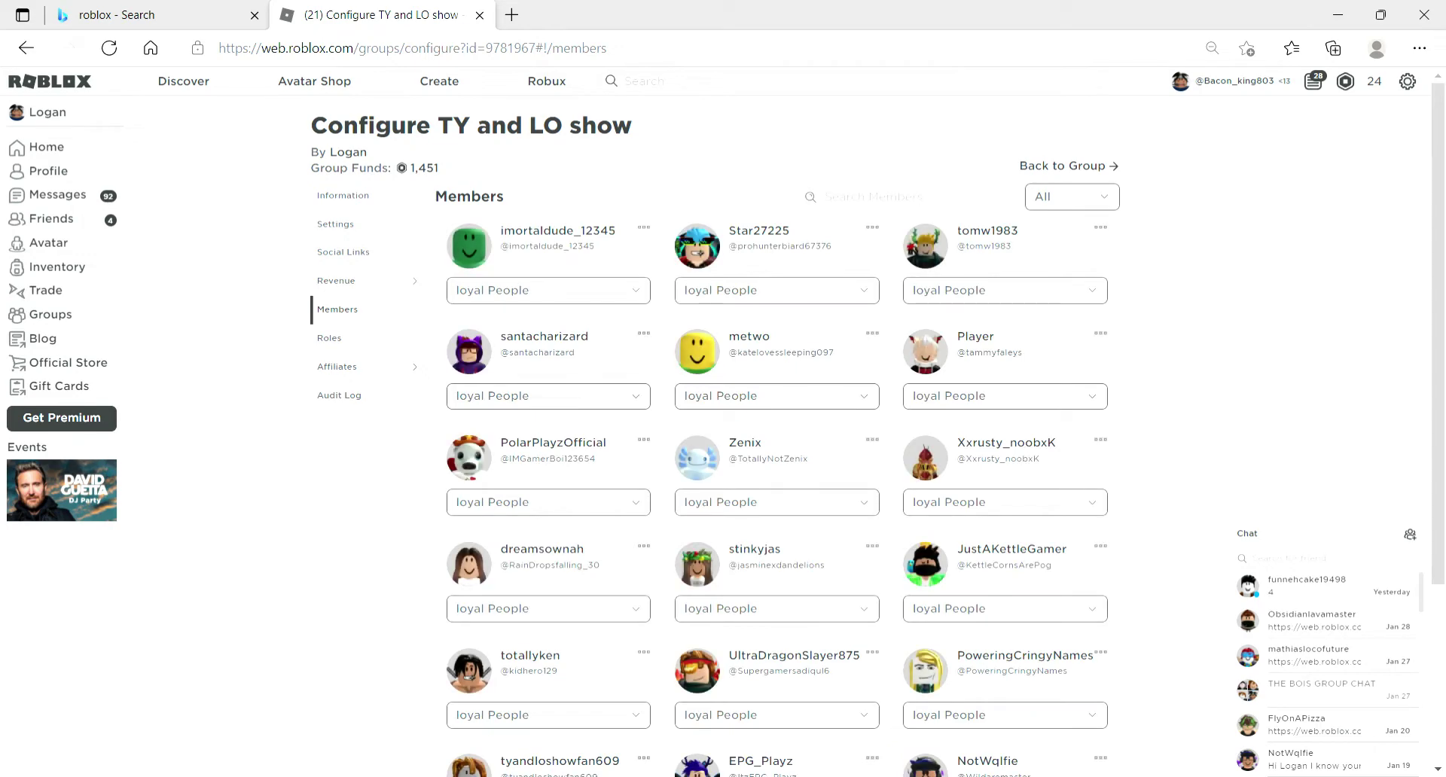
scroll(776, 376, "down", 4)
left_click(815, 616)
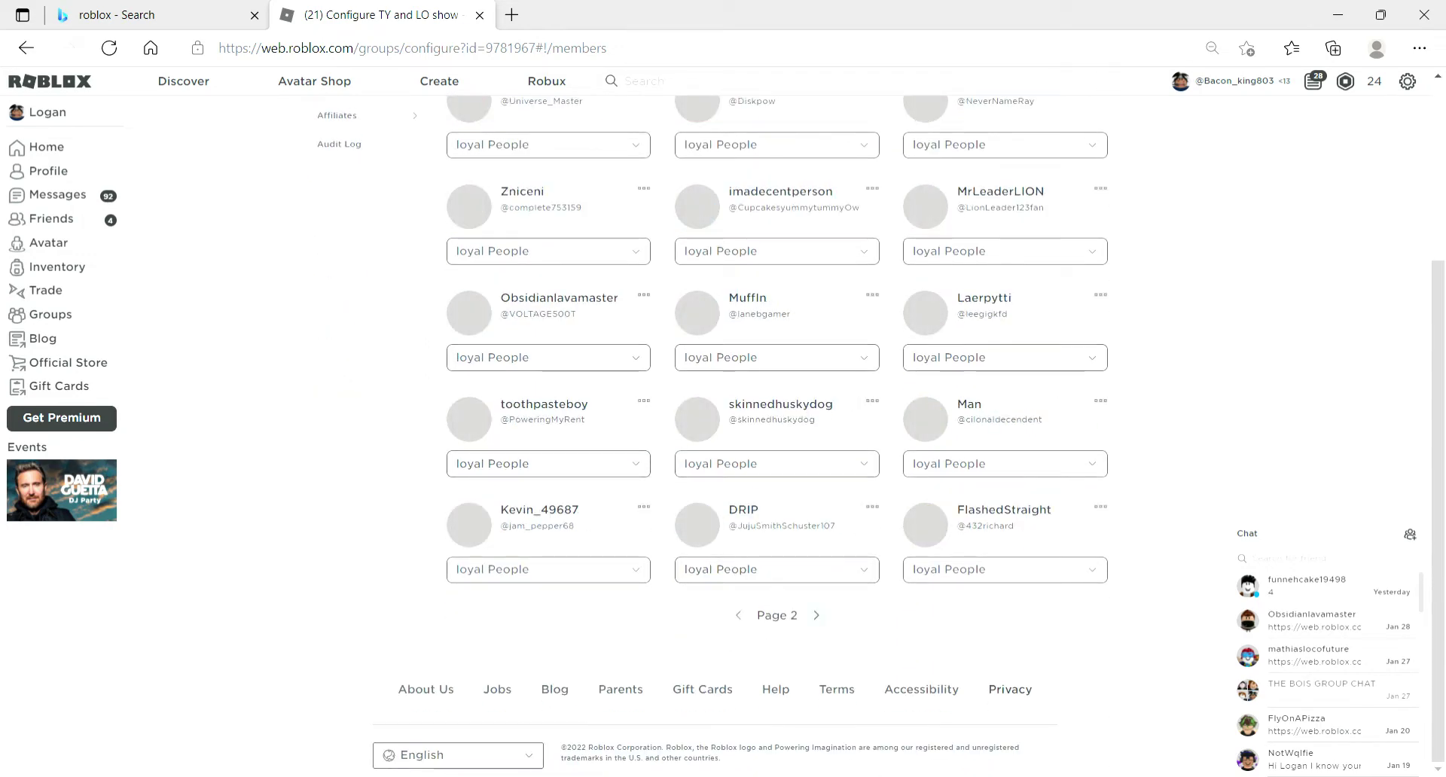
scroll(776, 377, "up", 2)
scroll(776, 377, "up", 1)
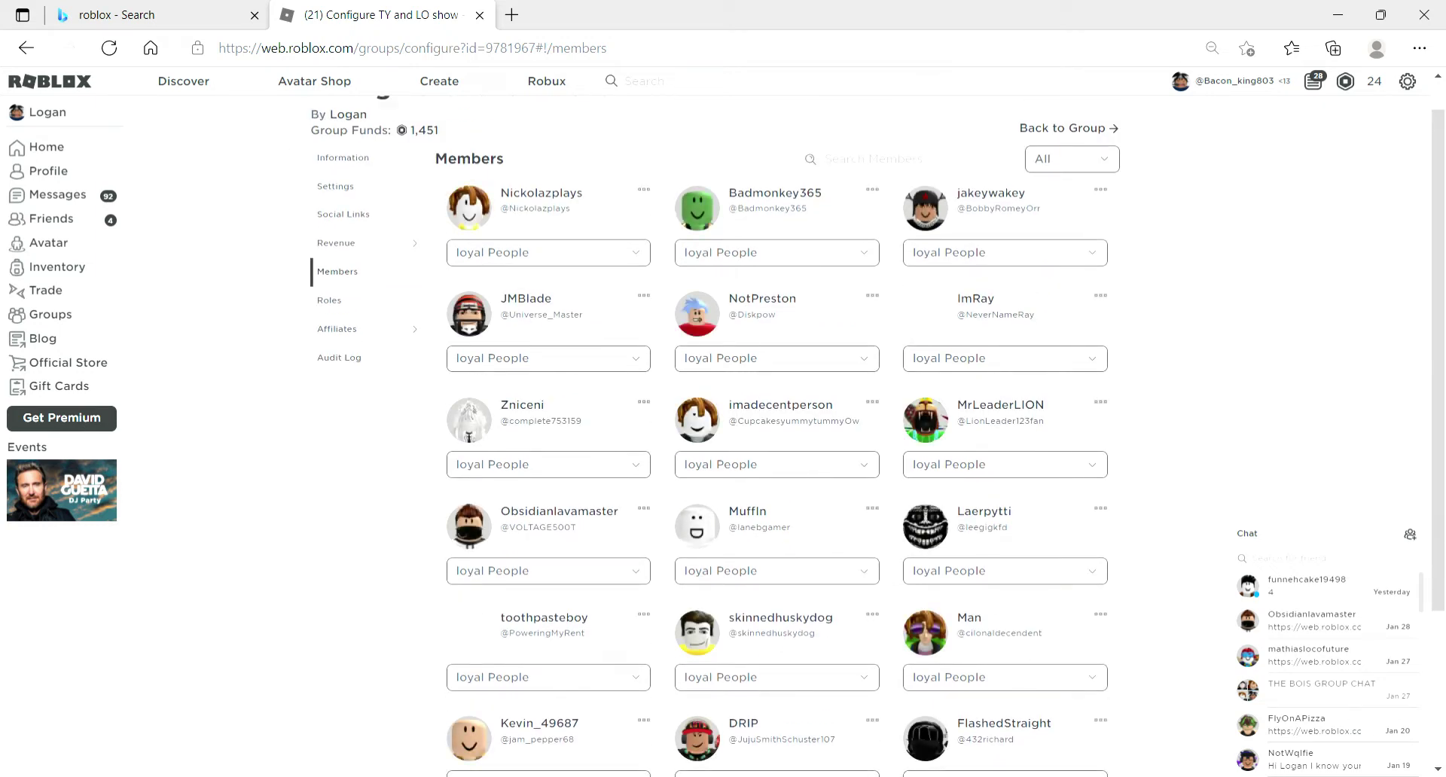
left_click_drag(501, 634, 586, 634)
key("ctrl+c")
Add the username copied from members page 2 as a recipient of a one-time group payout.
mouse_move(362, 243)
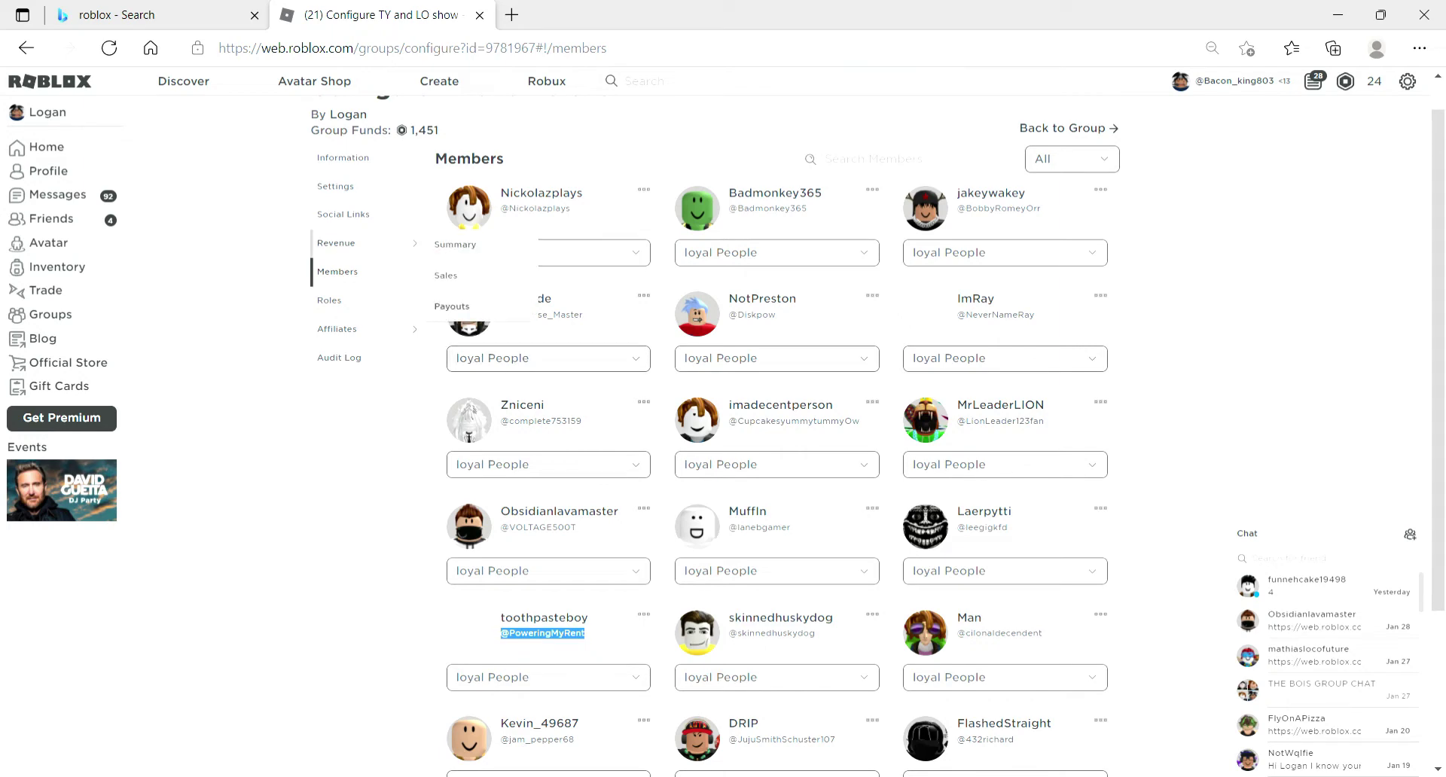
left_click(452, 306)
left_click(948, 194)
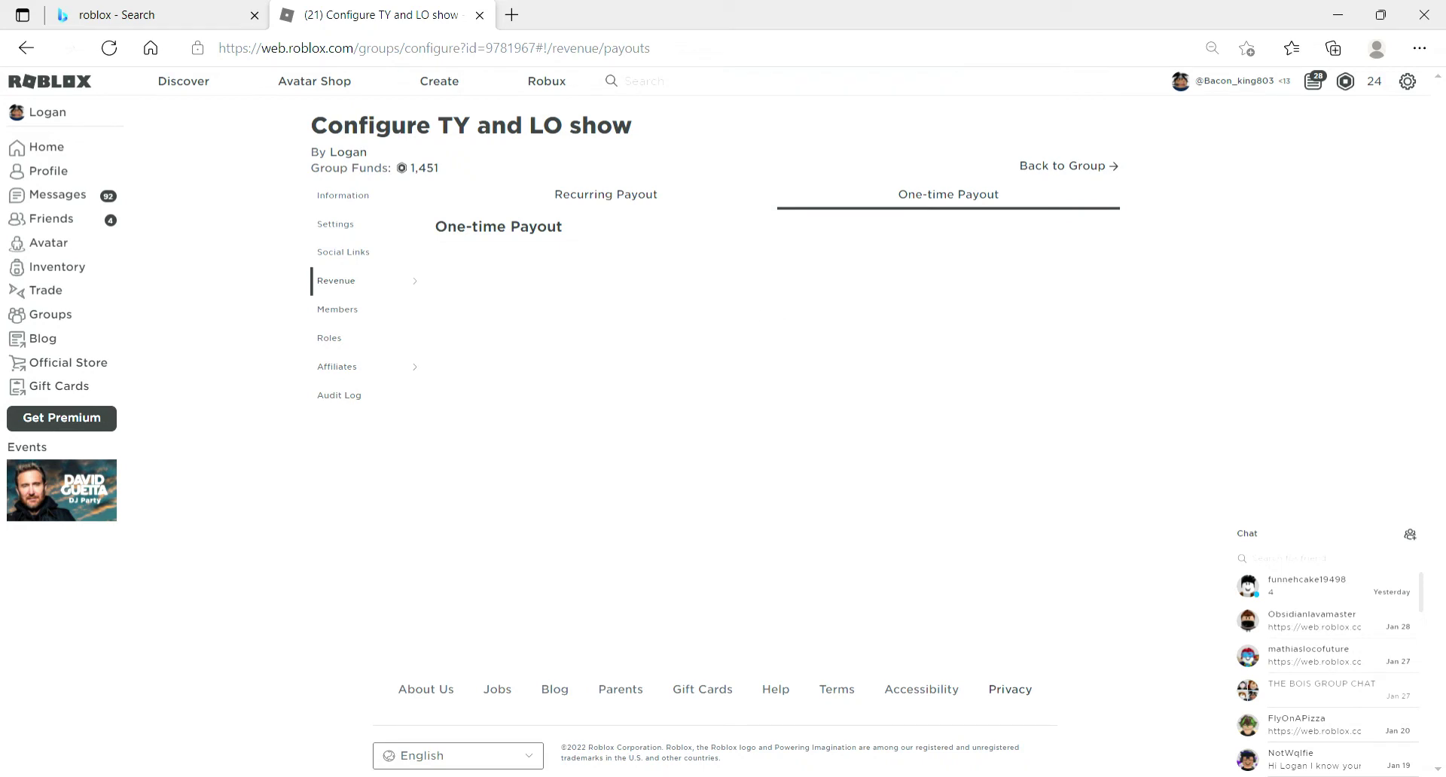
left_click(510, 293)
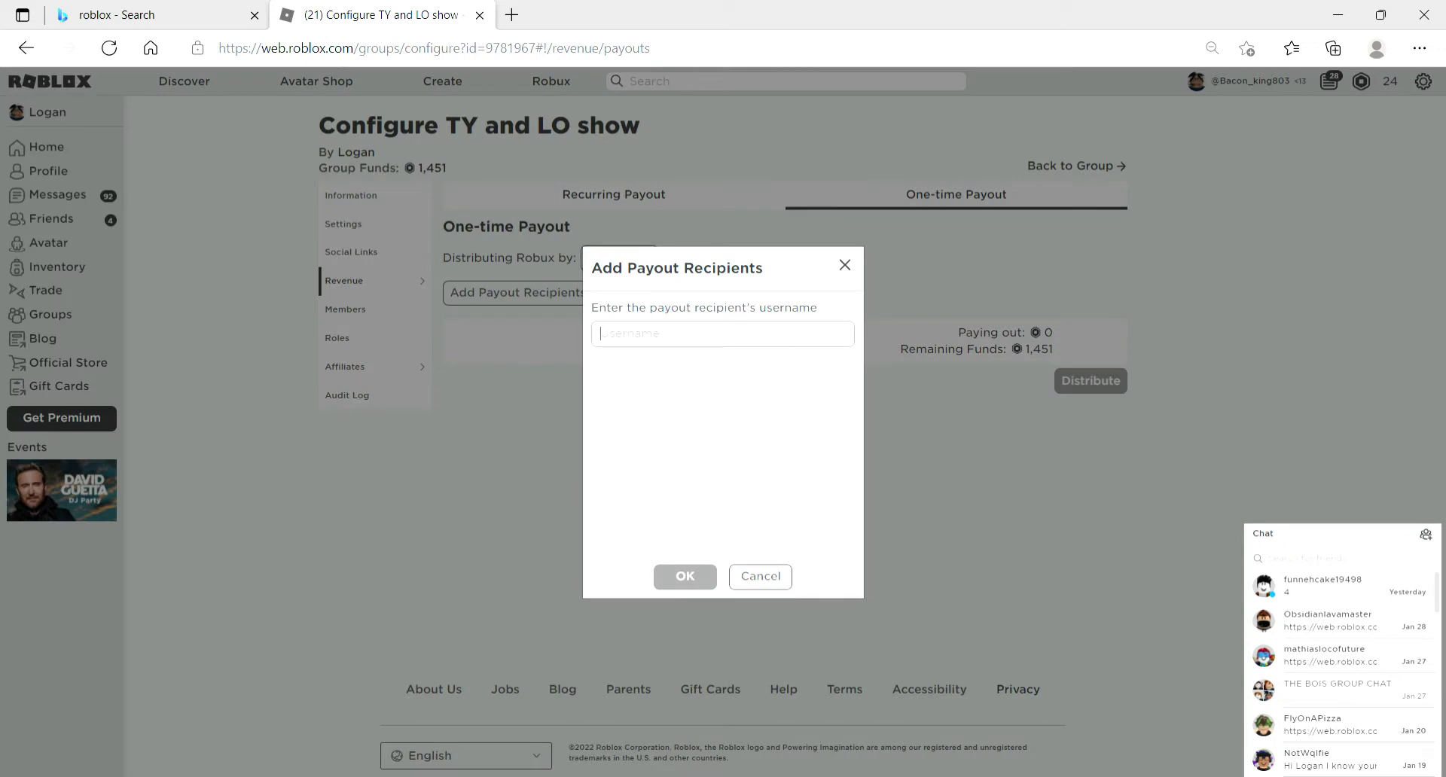
key("ctrl+v")
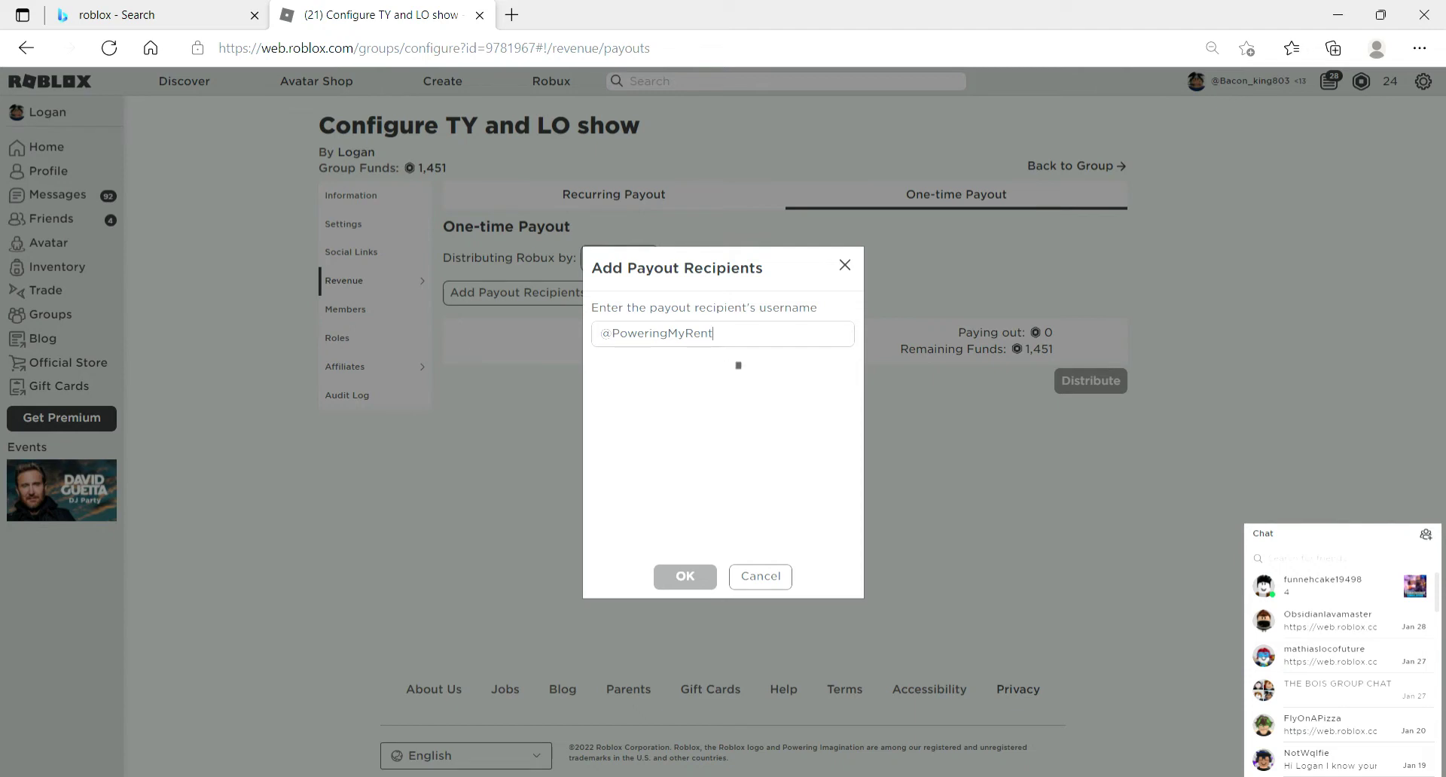
key("Return")
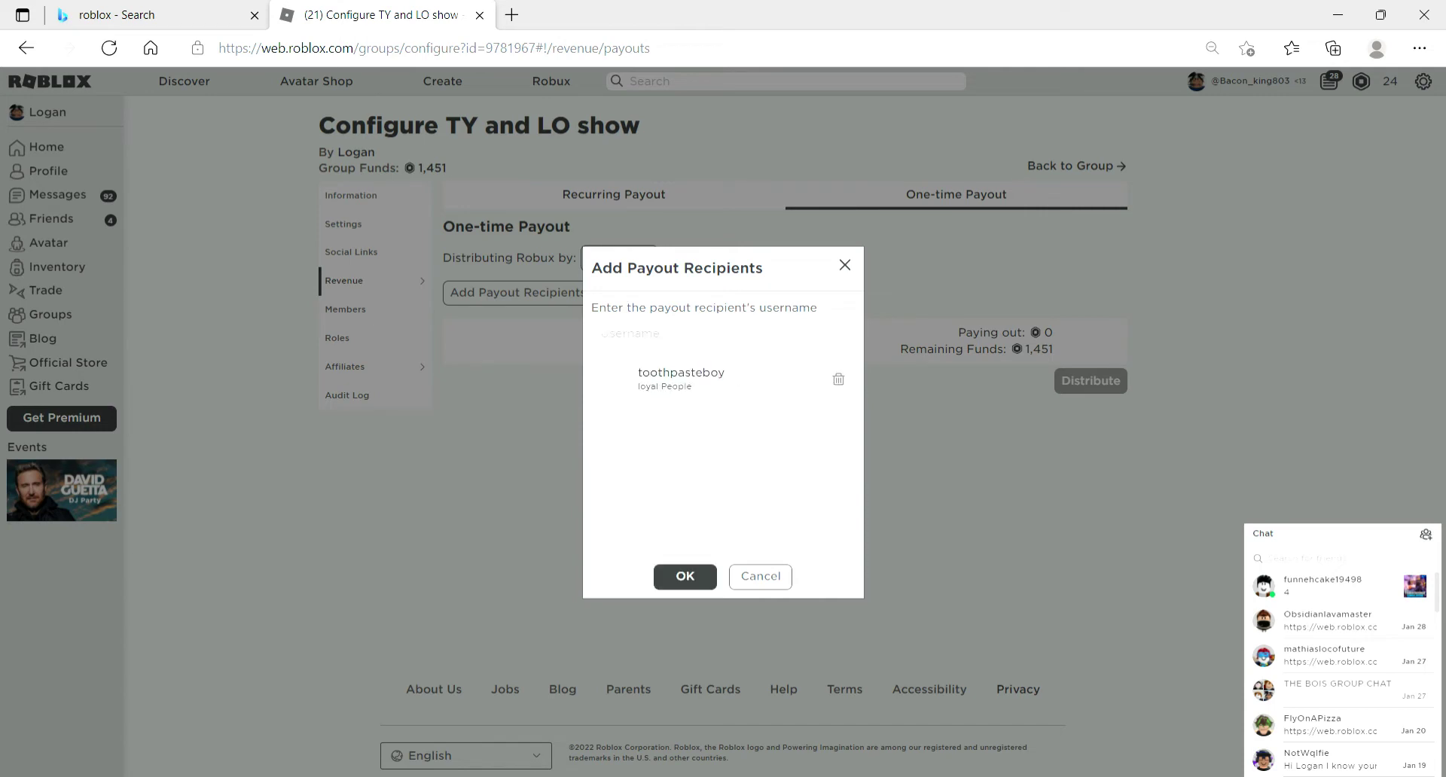
left_click(684, 577)
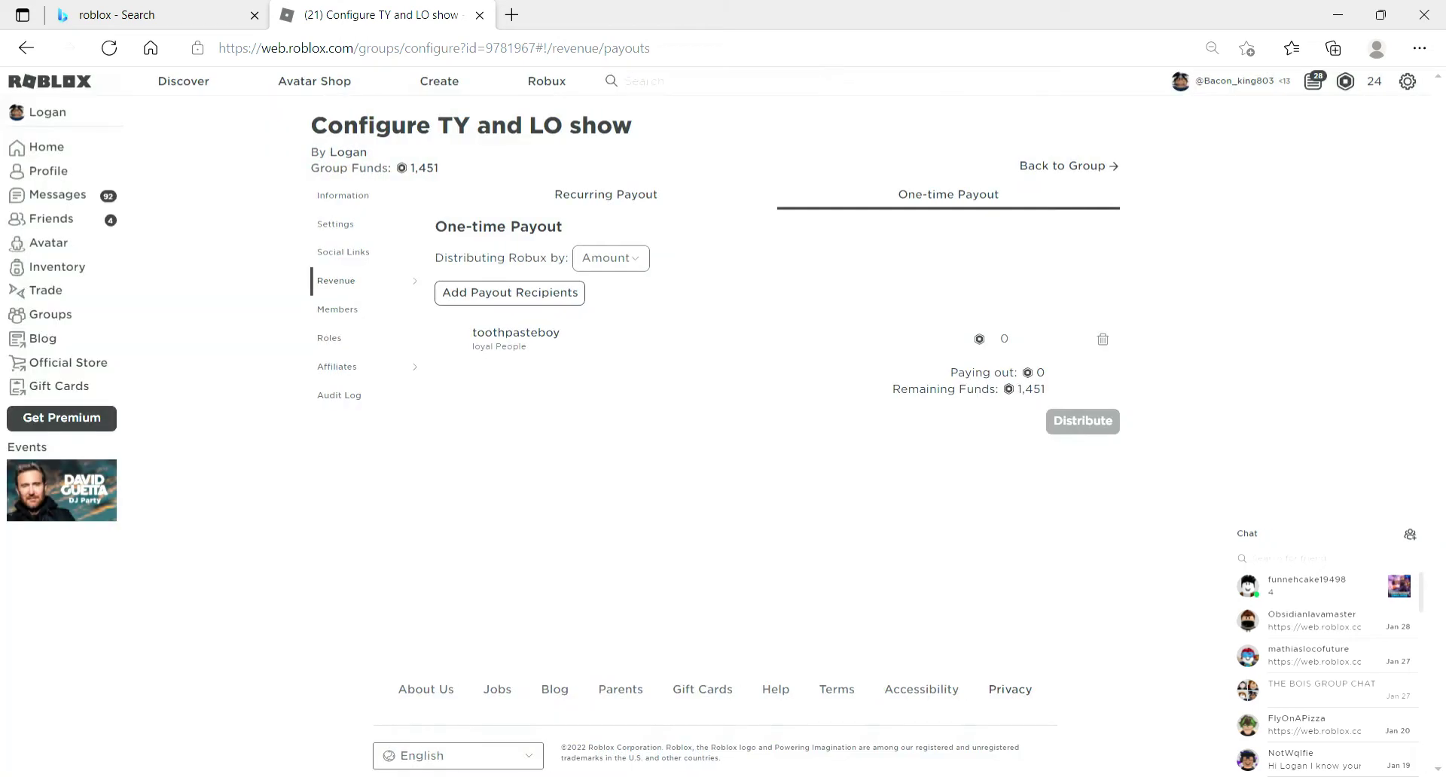
Set the recipient's payout amount to 20 Robux and distribute it from the group funds.
left_click(1017, 339)
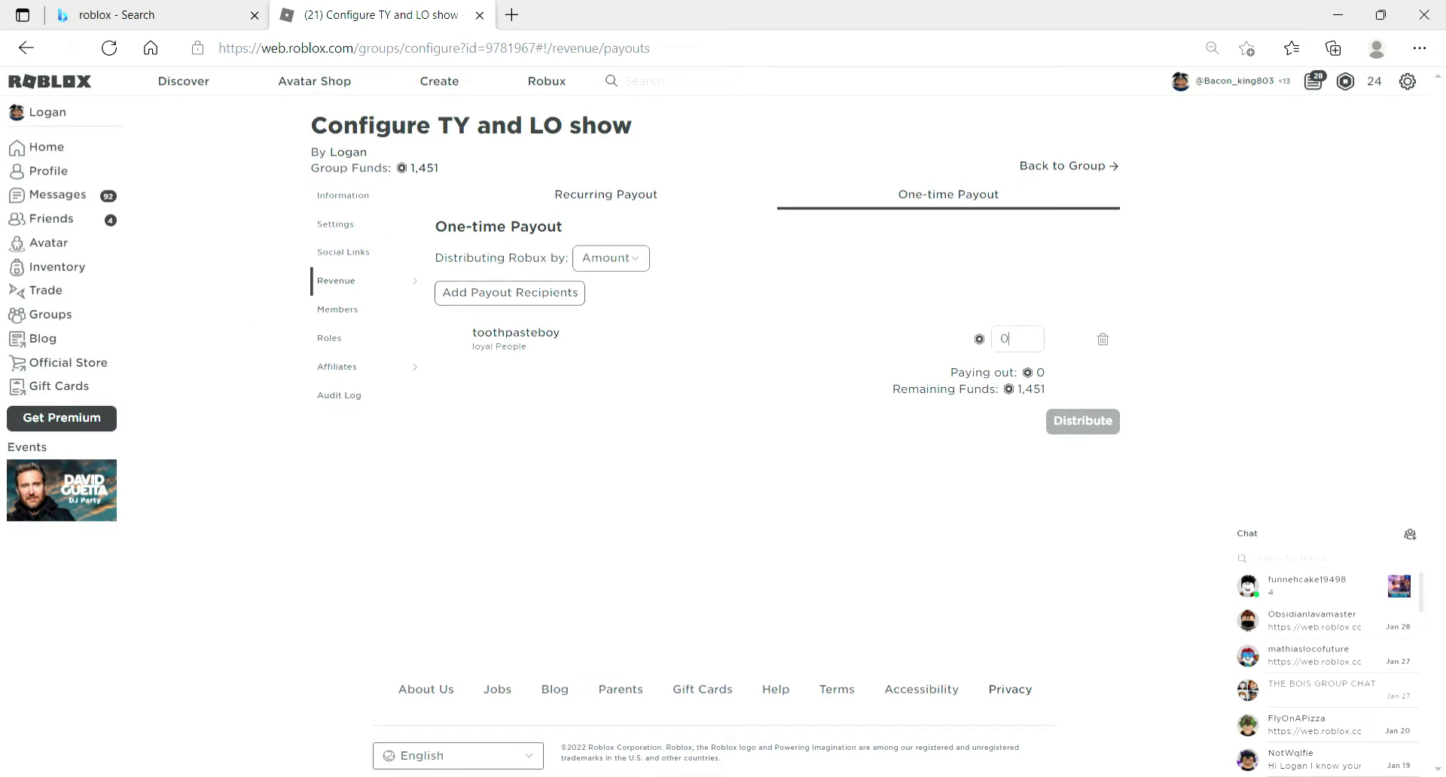
key("BackSpace")
type("20")
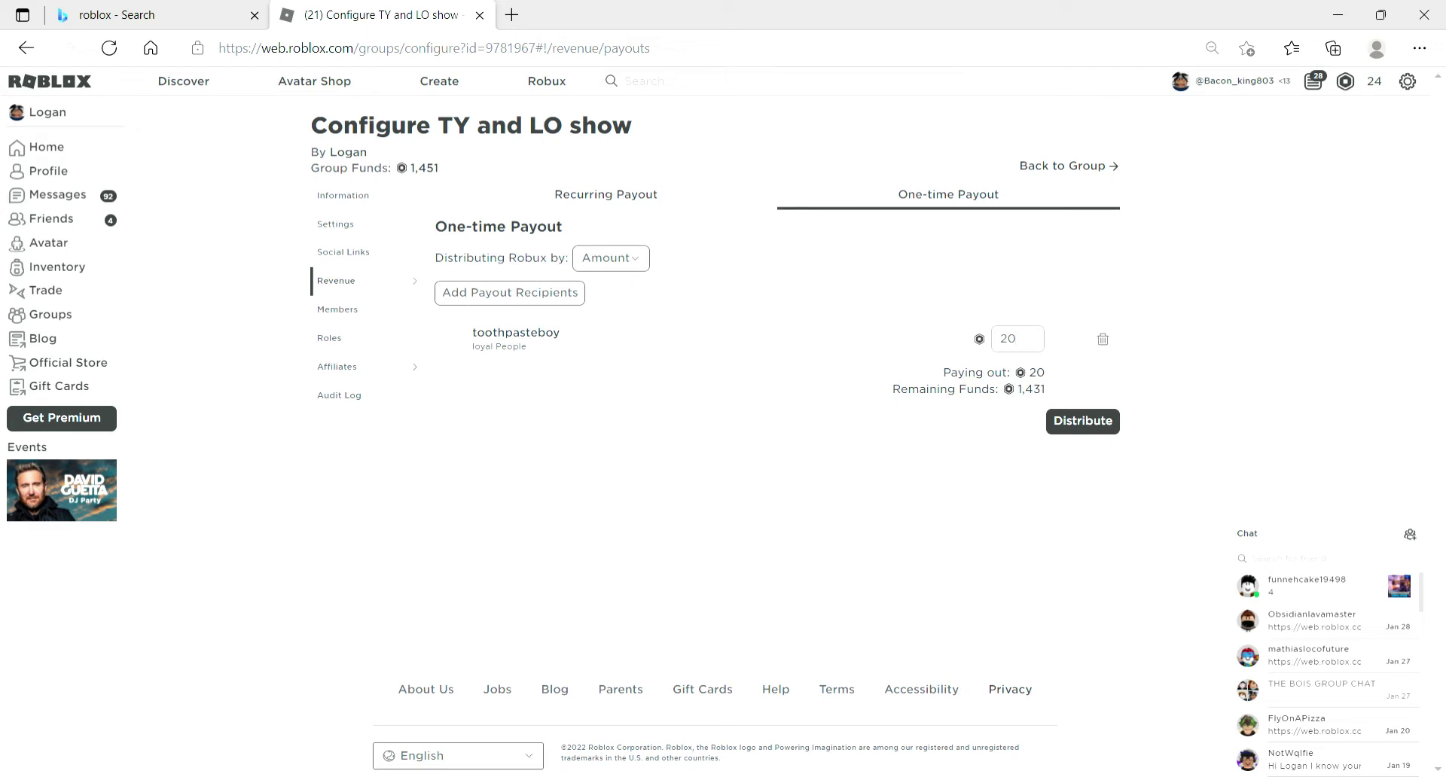
left_click(1083, 421)
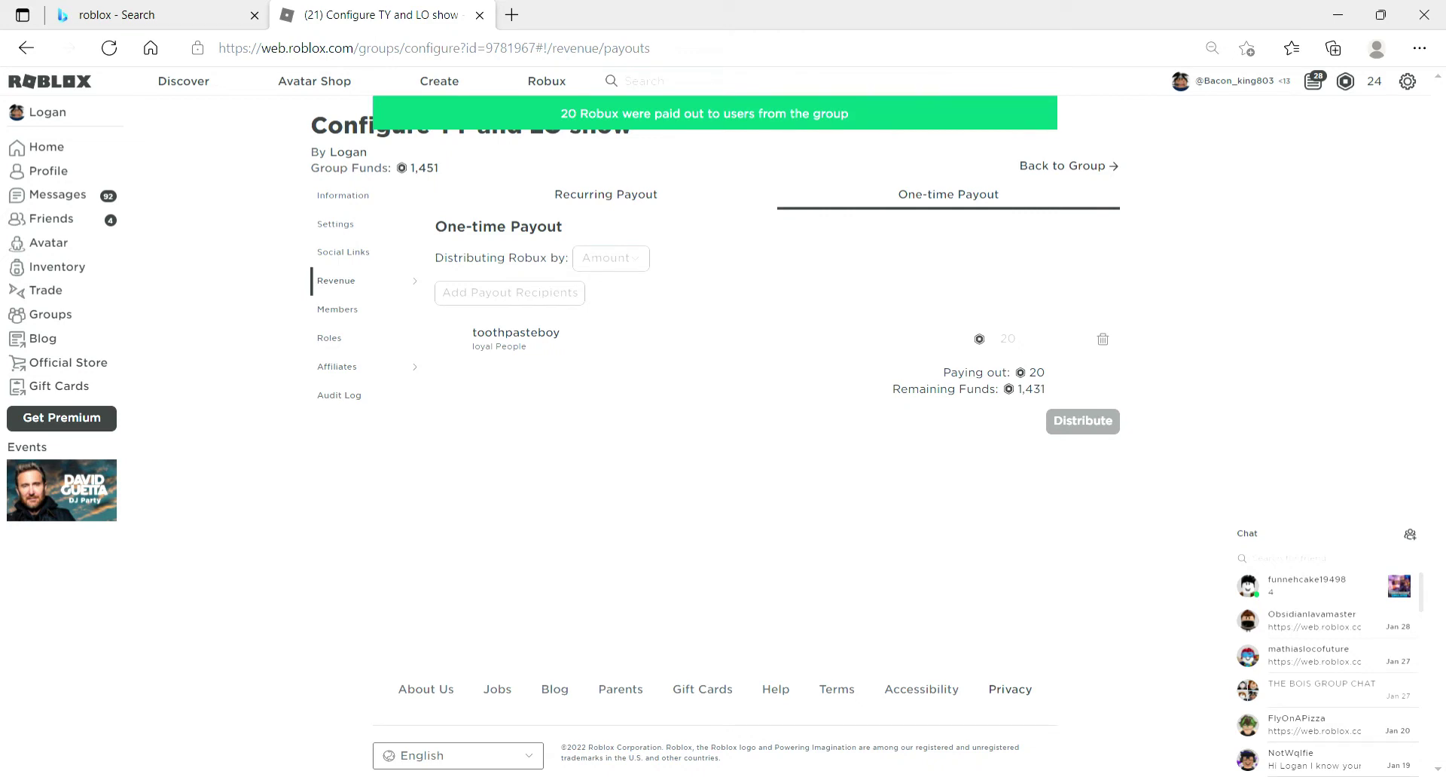
Copy the username of the first member in the fifth row on page 3 of the group's member list.
left_click(338, 309)
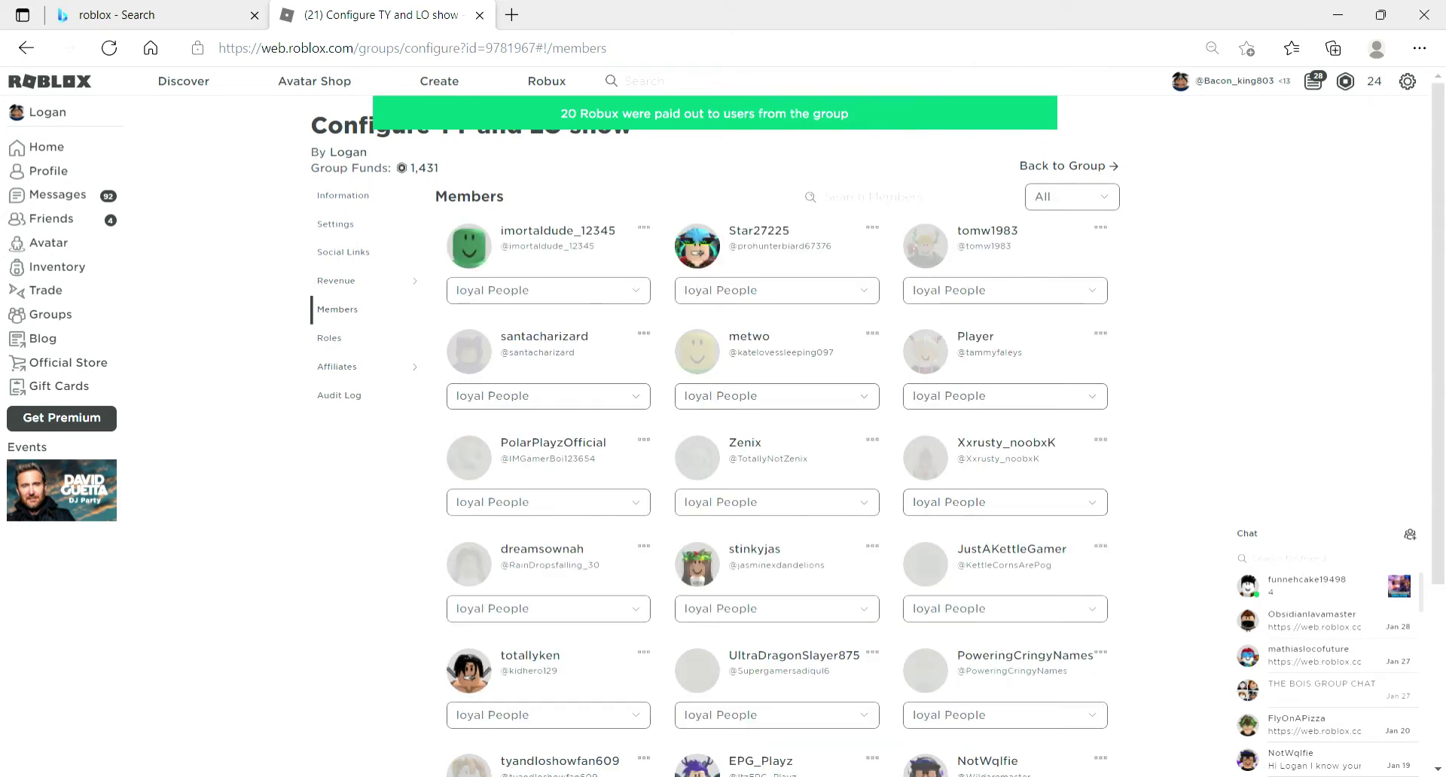
scroll(776, 377, "down", 3)
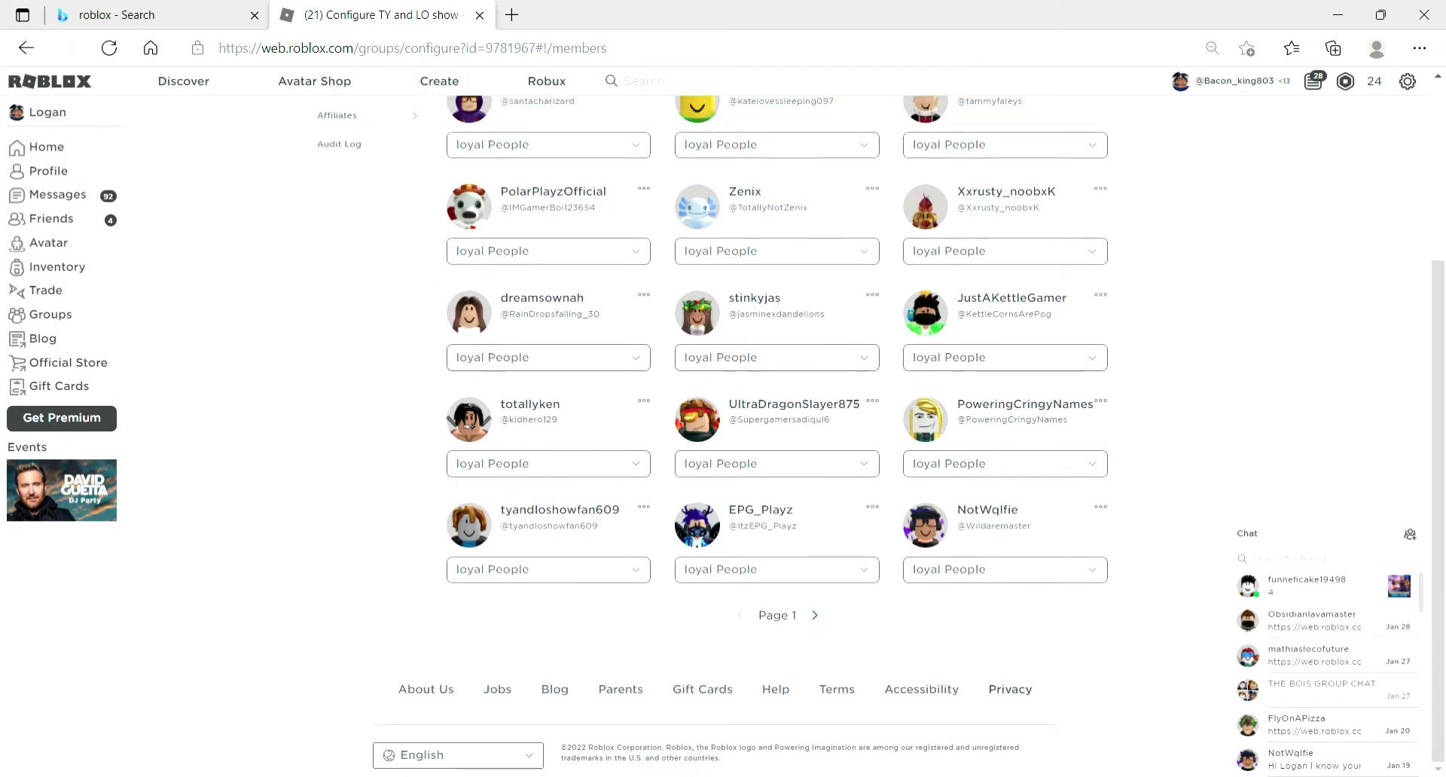
left_click(815, 615)
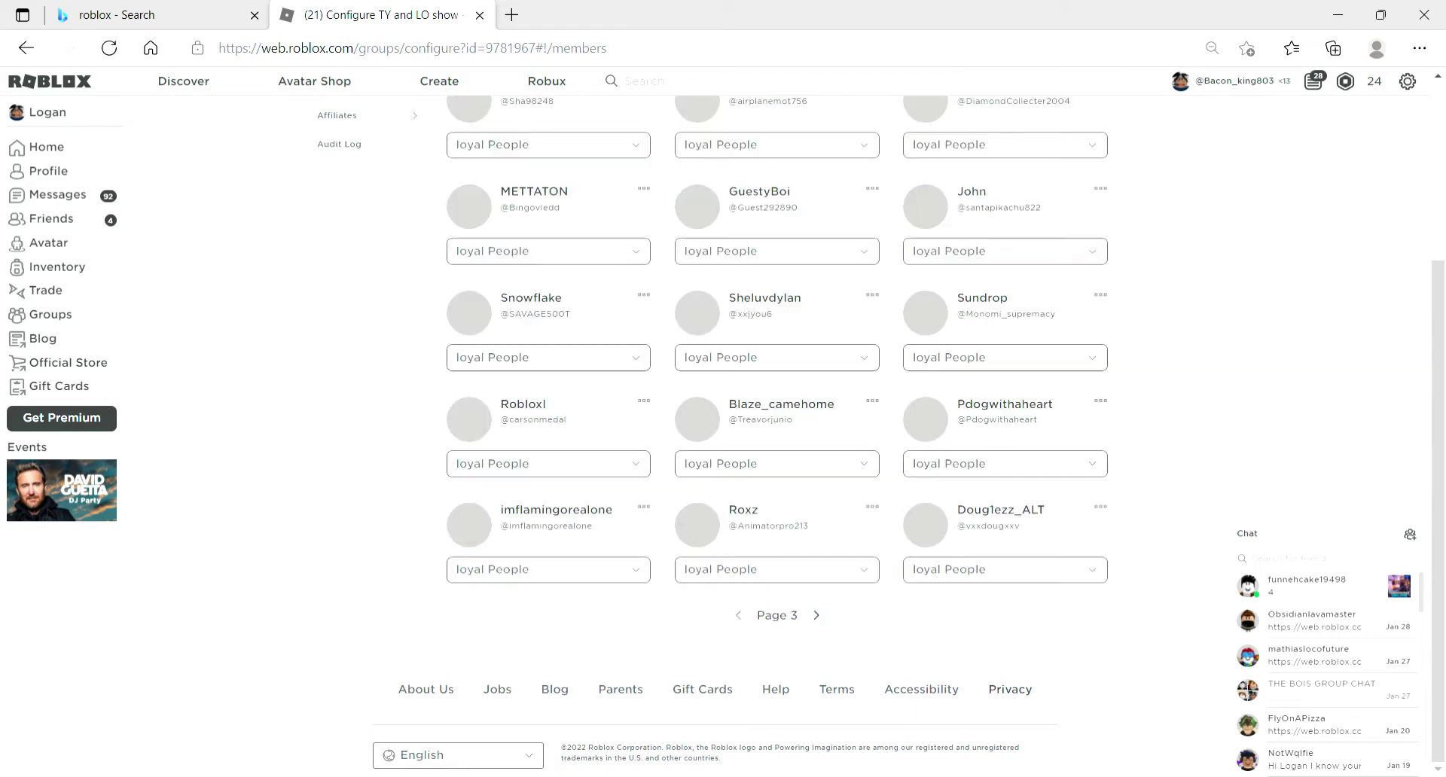
scroll(775, 436, "up", 3)
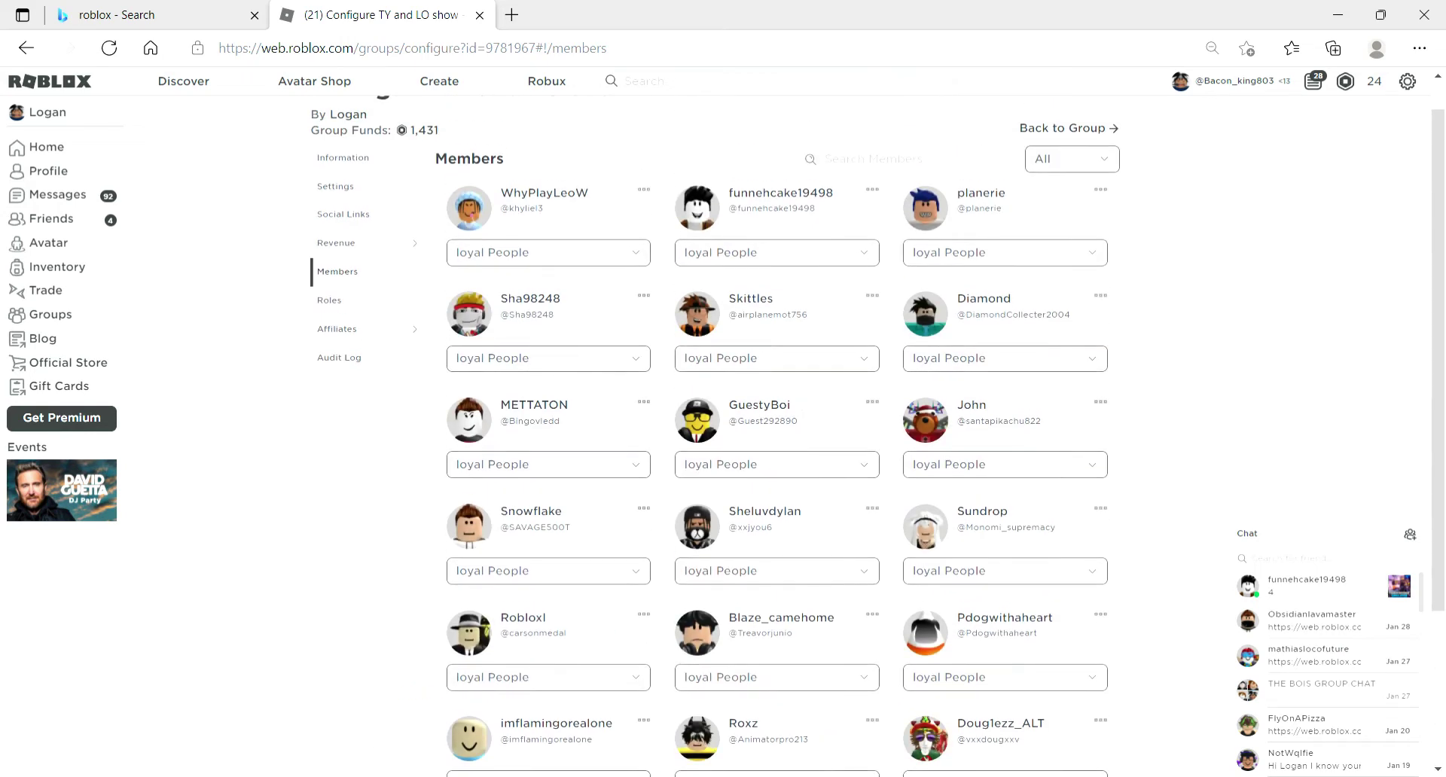
scroll(775, 437, "down", 3)
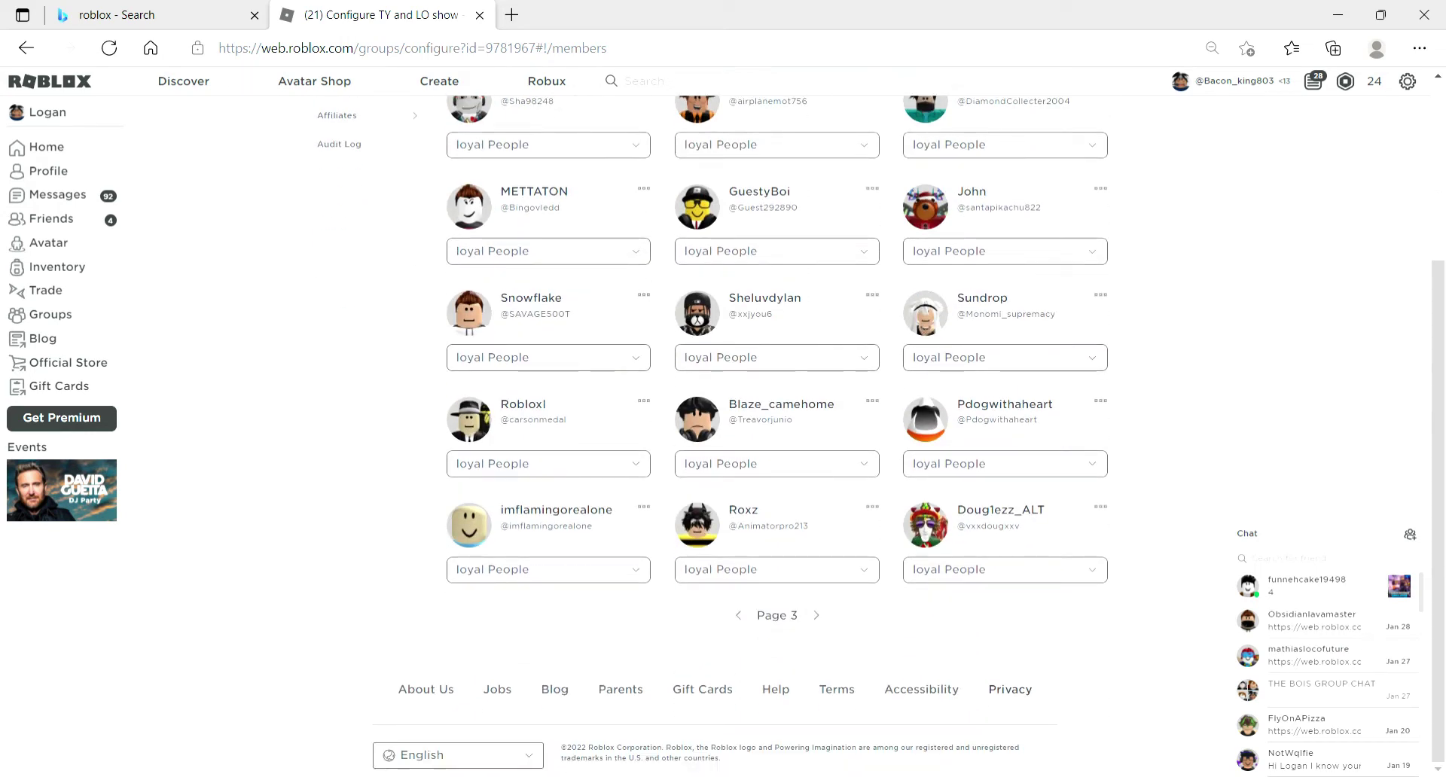
left_click_drag(500, 420, 567, 420)
key("ctrl+c")
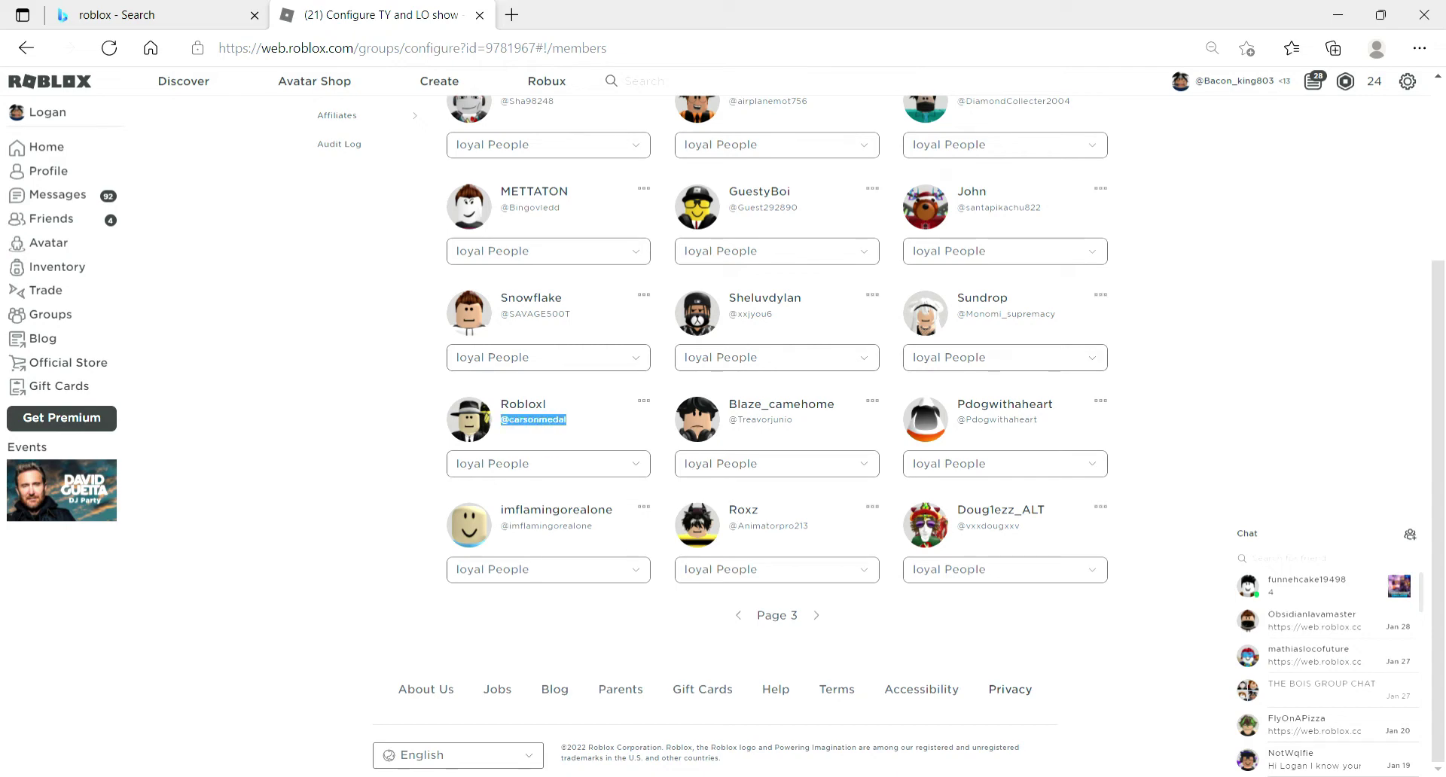
Add the username copied from members page 3 as a recipient of a one-time group payout.
scroll(776, 422, "up", 3)
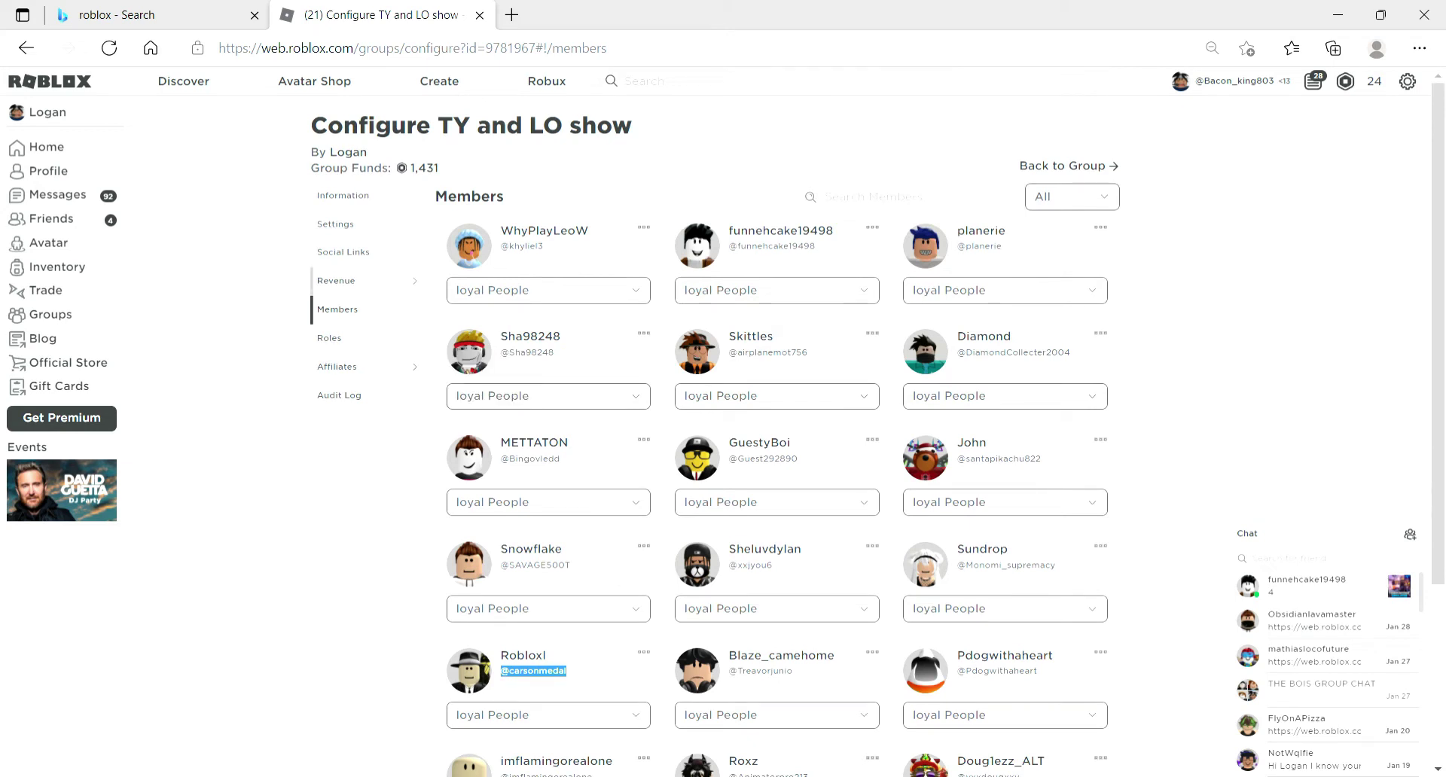
mouse_move(336, 281)
left_click(452, 344)
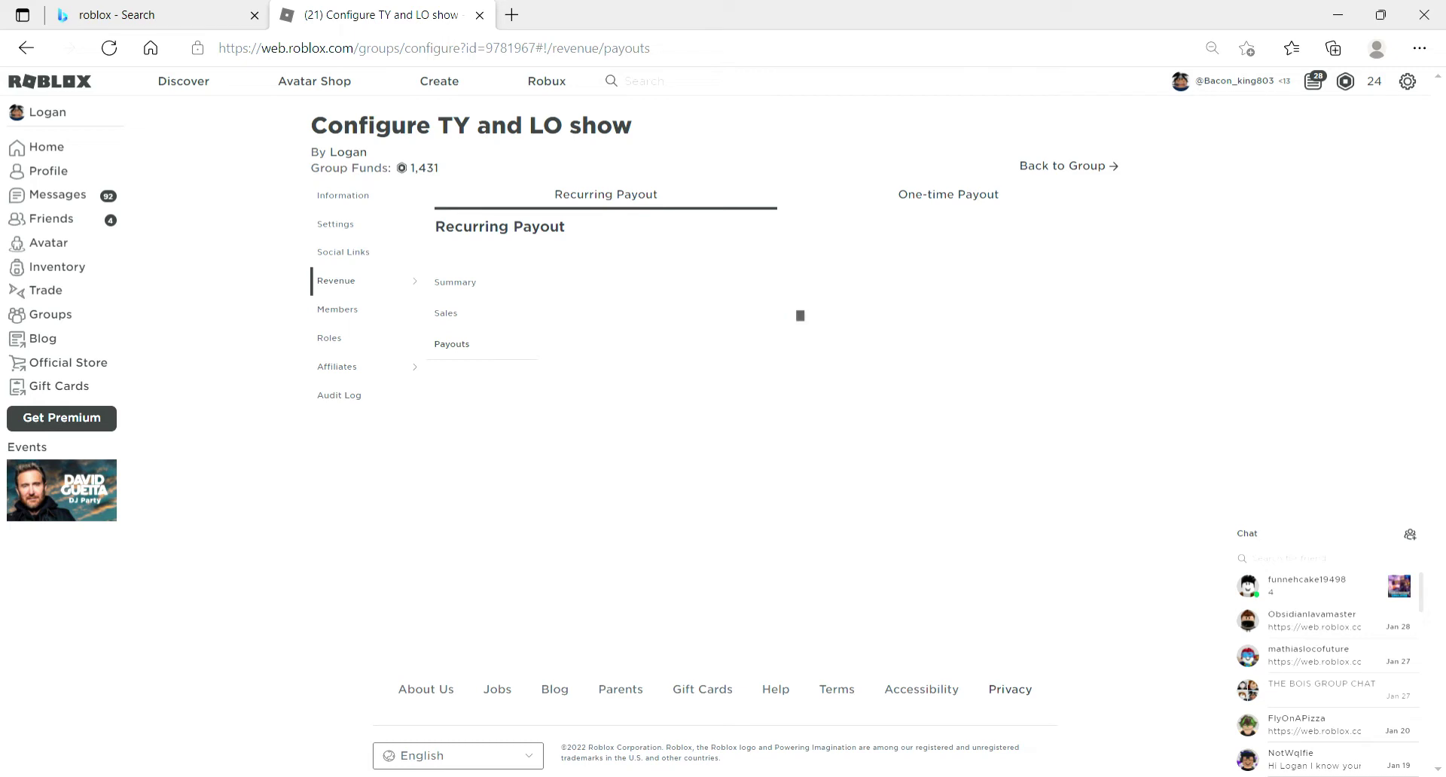
left_click(949, 195)
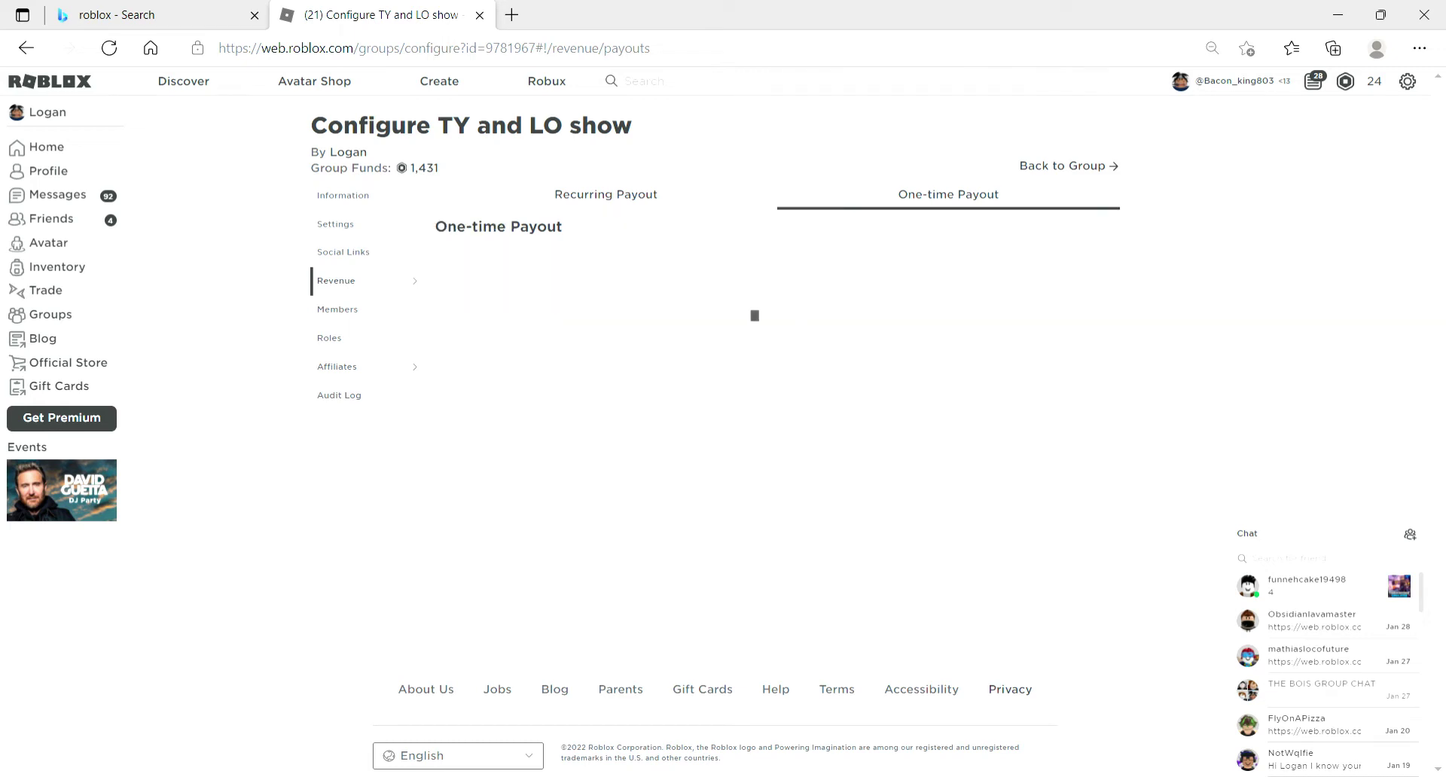
left_click(510, 292)
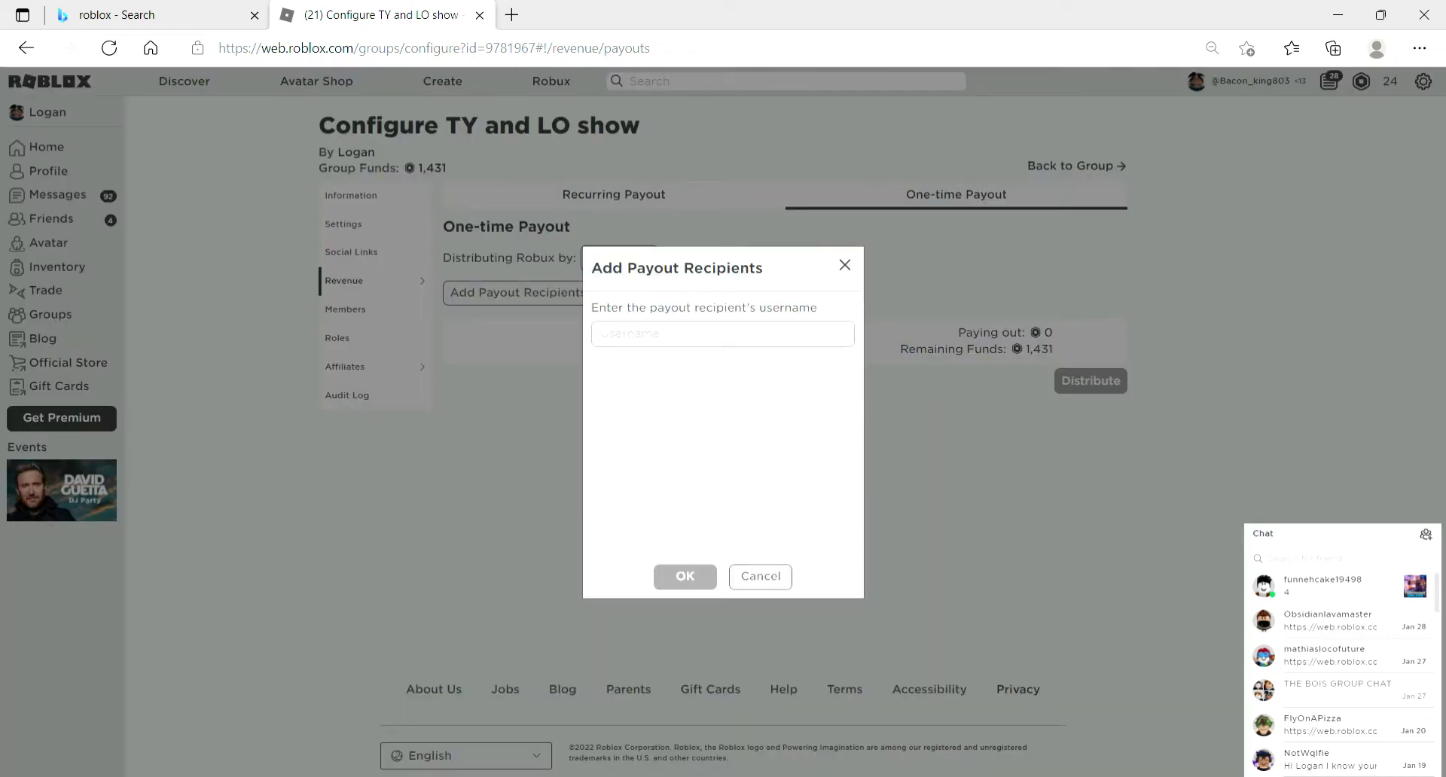
key("ctrl+v")
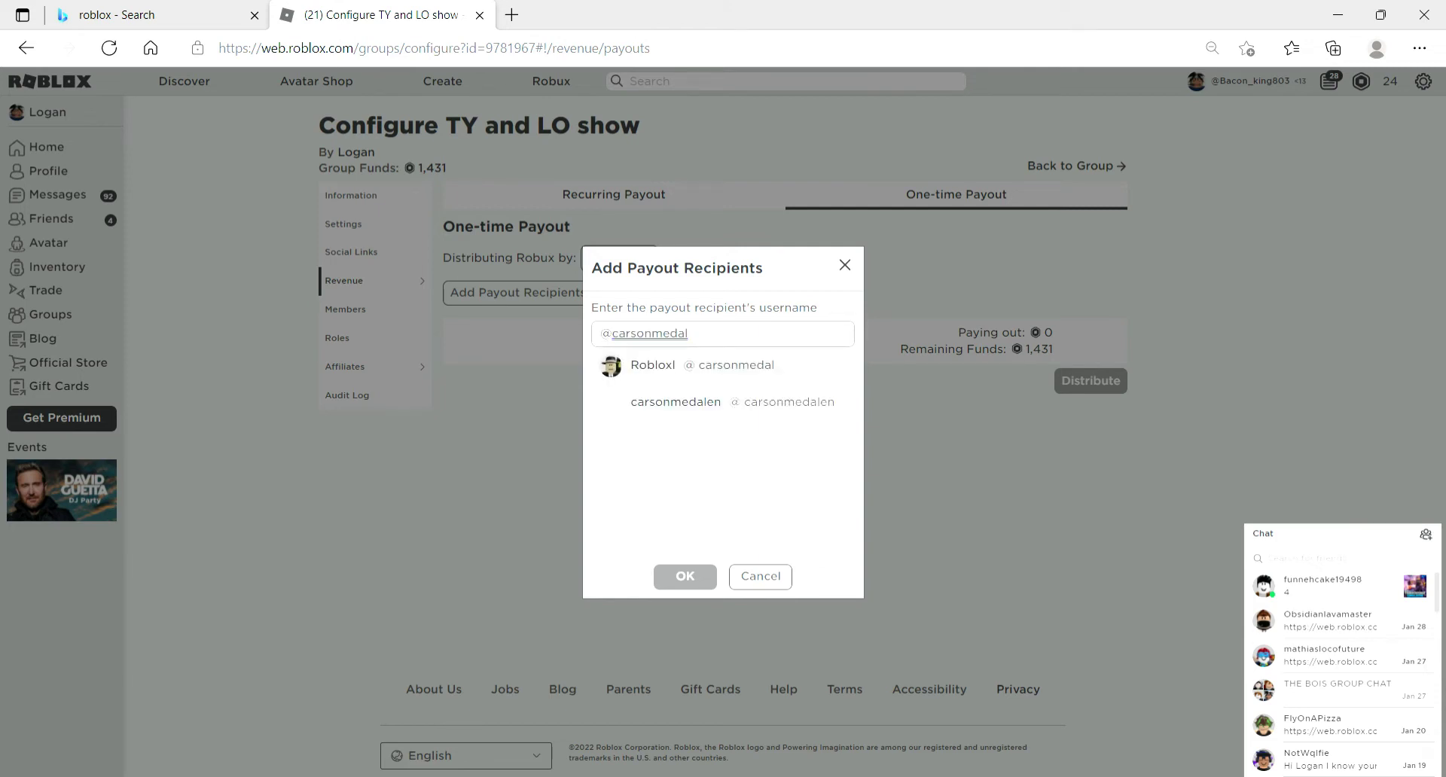
key("Return")
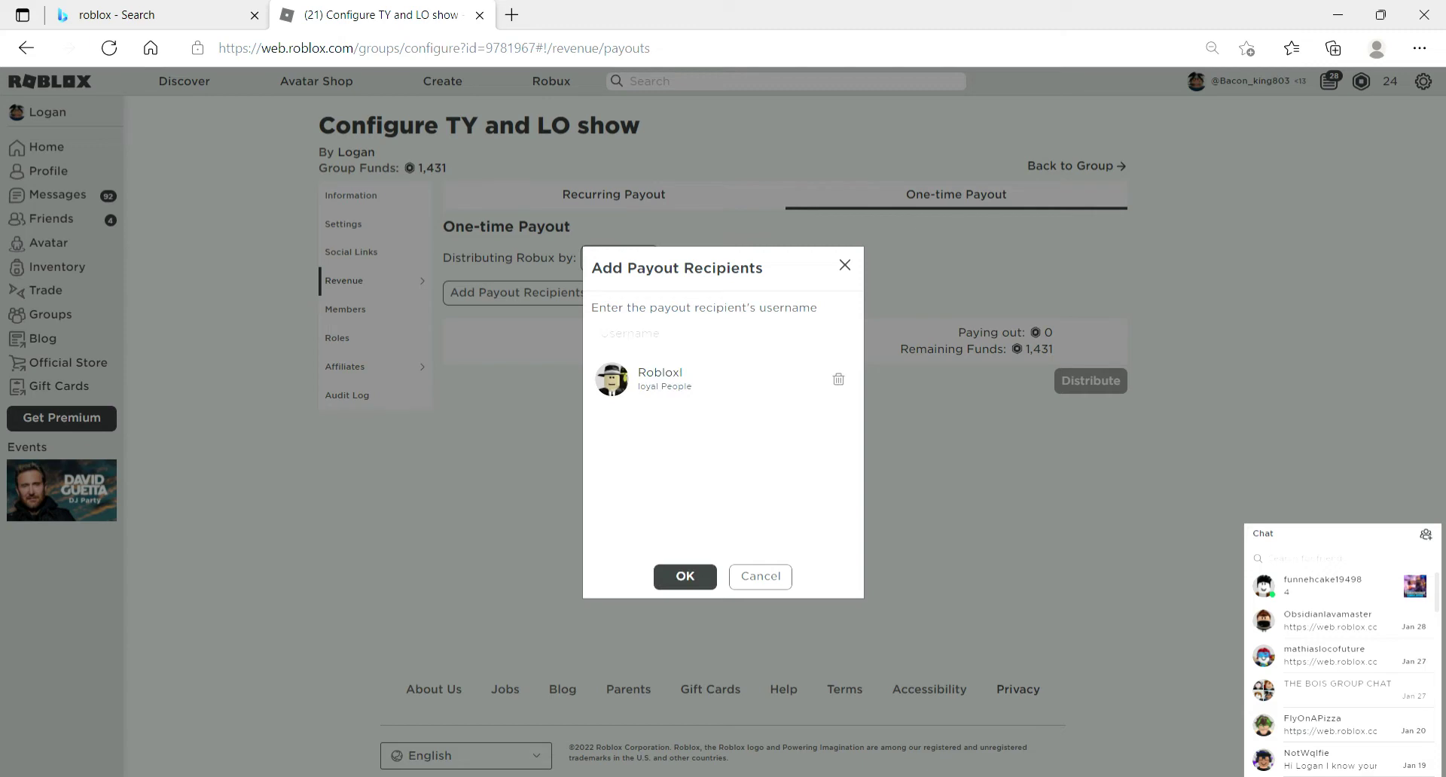
left_click(685, 577)
Distribute 20 Robux from the group funds to the recipient added from members page 3.
left_click(1018, 339)
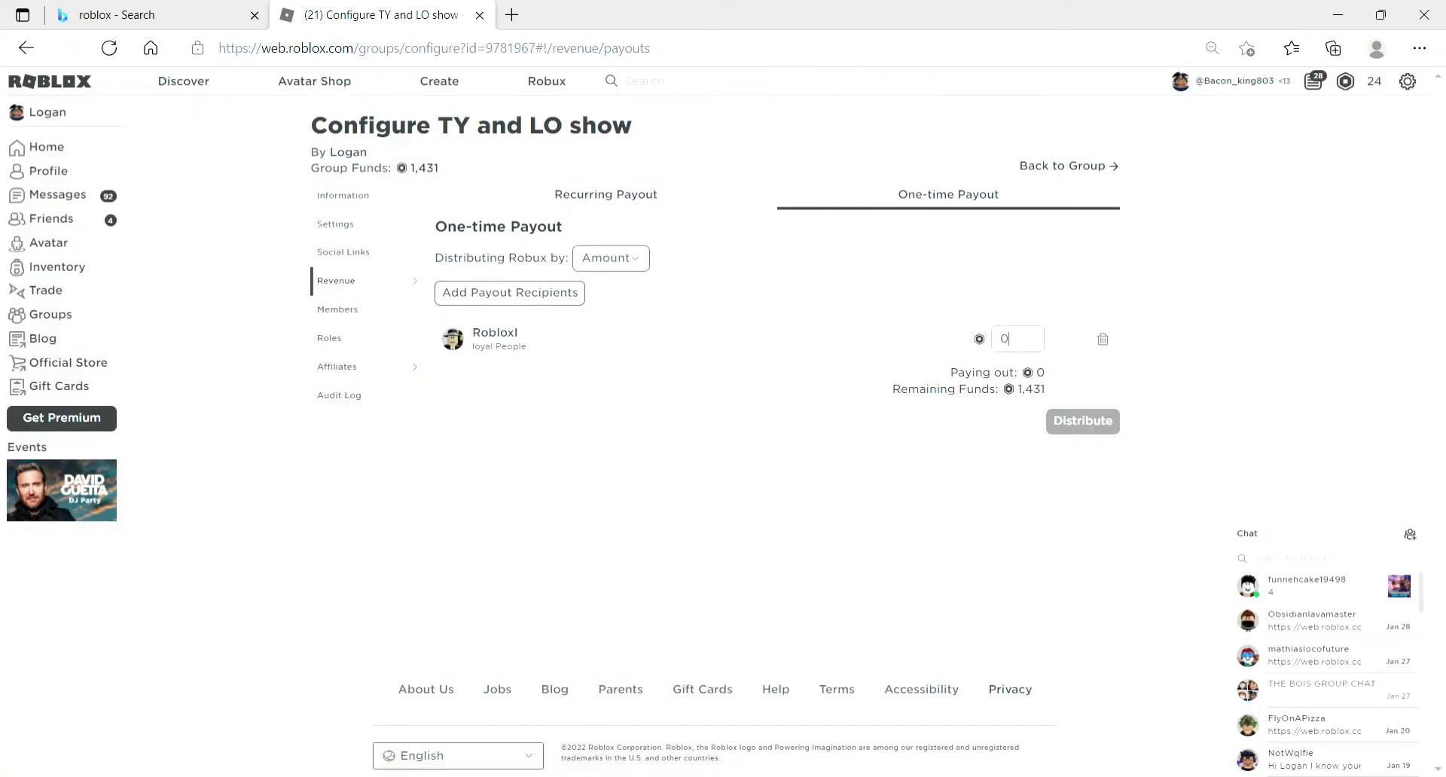
key("BackSpace")
type("20")
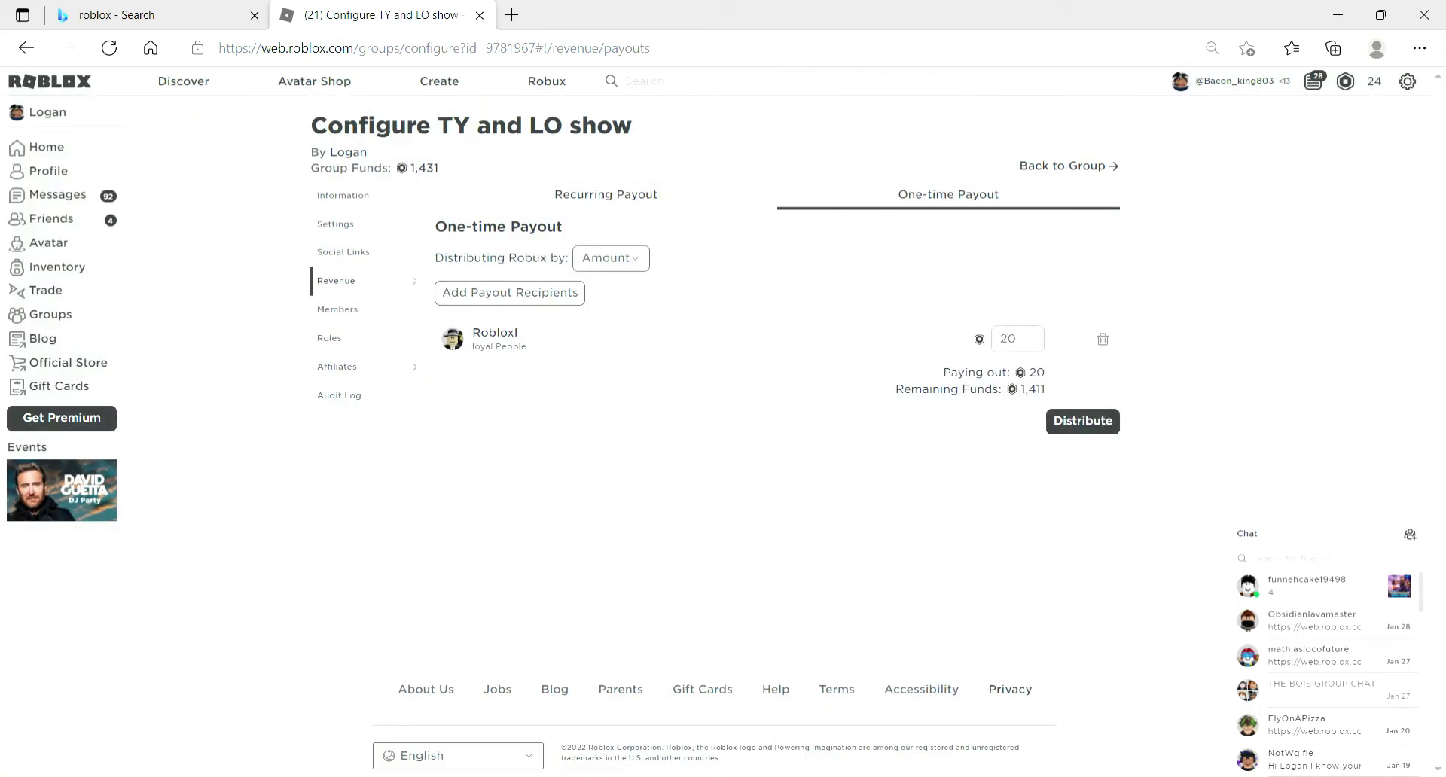
left_click(1082, 422)
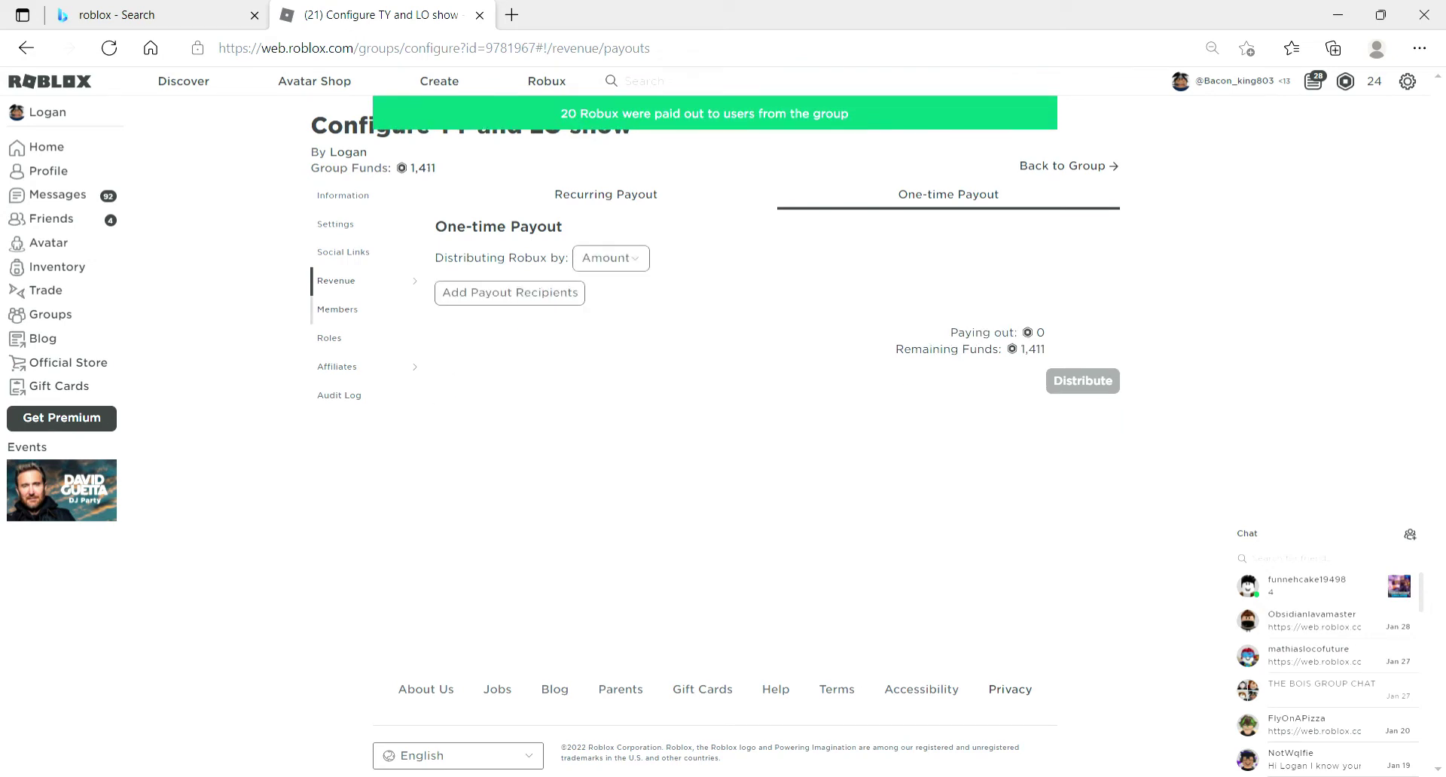
Copy the username of the first member in the fifth row on page 4 of the group's member list.
left_click(338, 309)
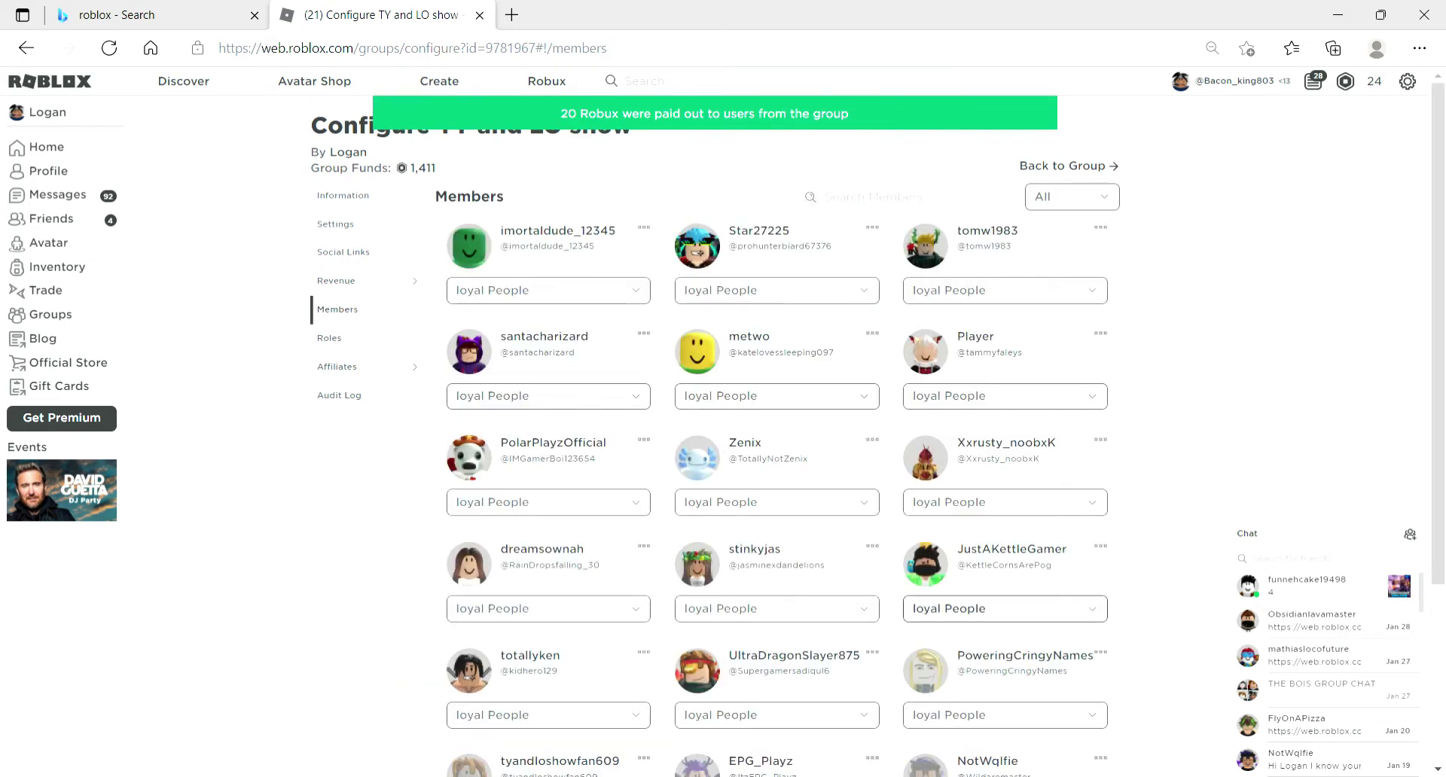
scroll(1004, 607, "down", 4)
left_click(815, 615)
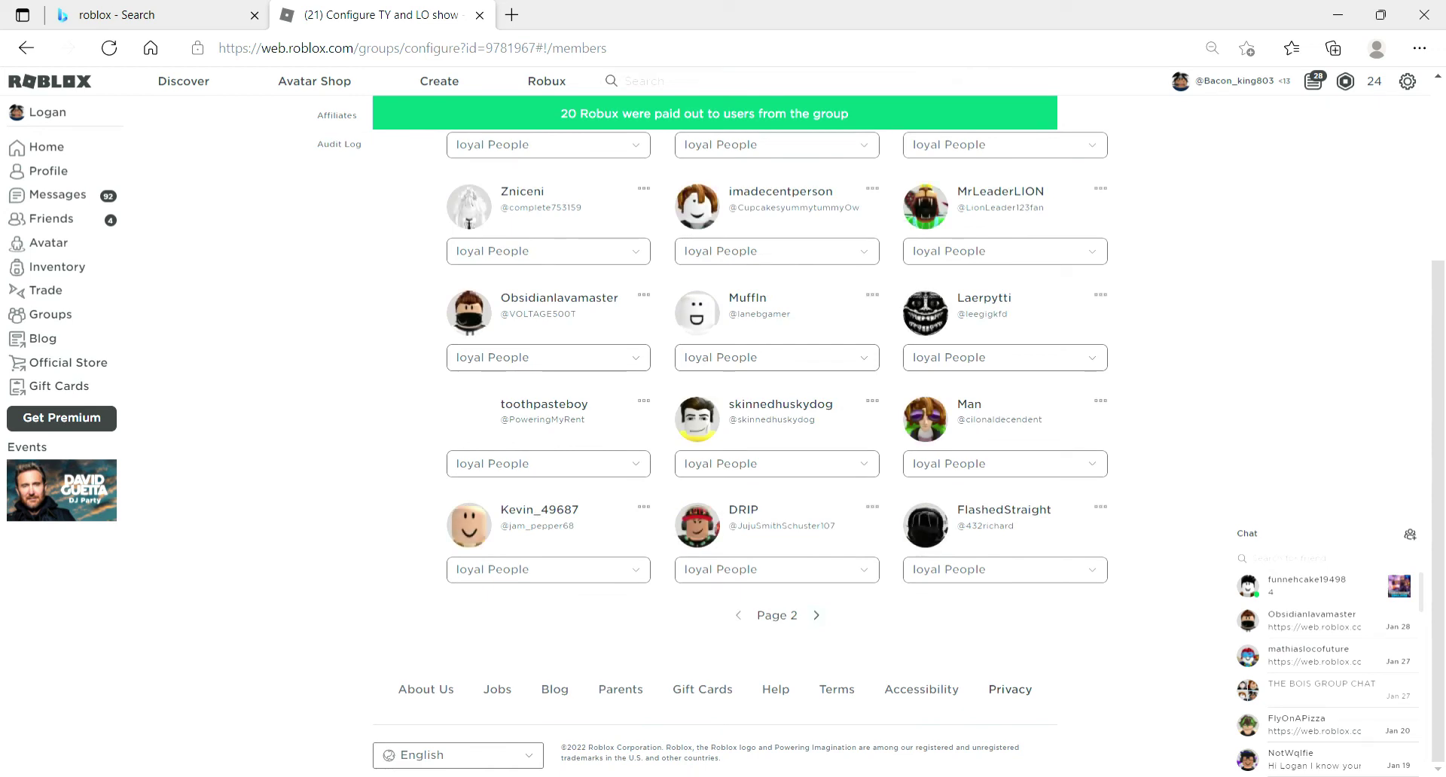
left_click(816, 616)
left_click(816, 615)
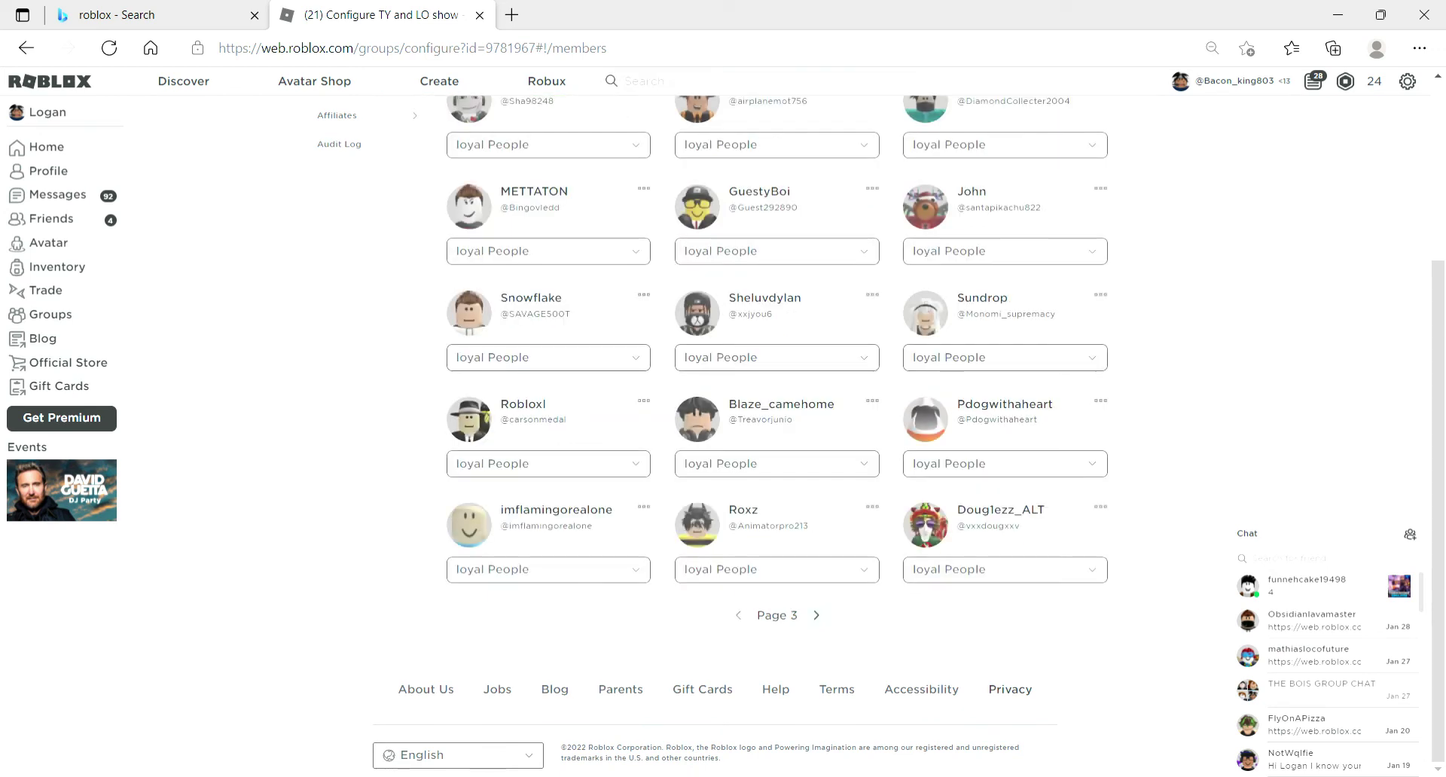
left_click(815, 615)
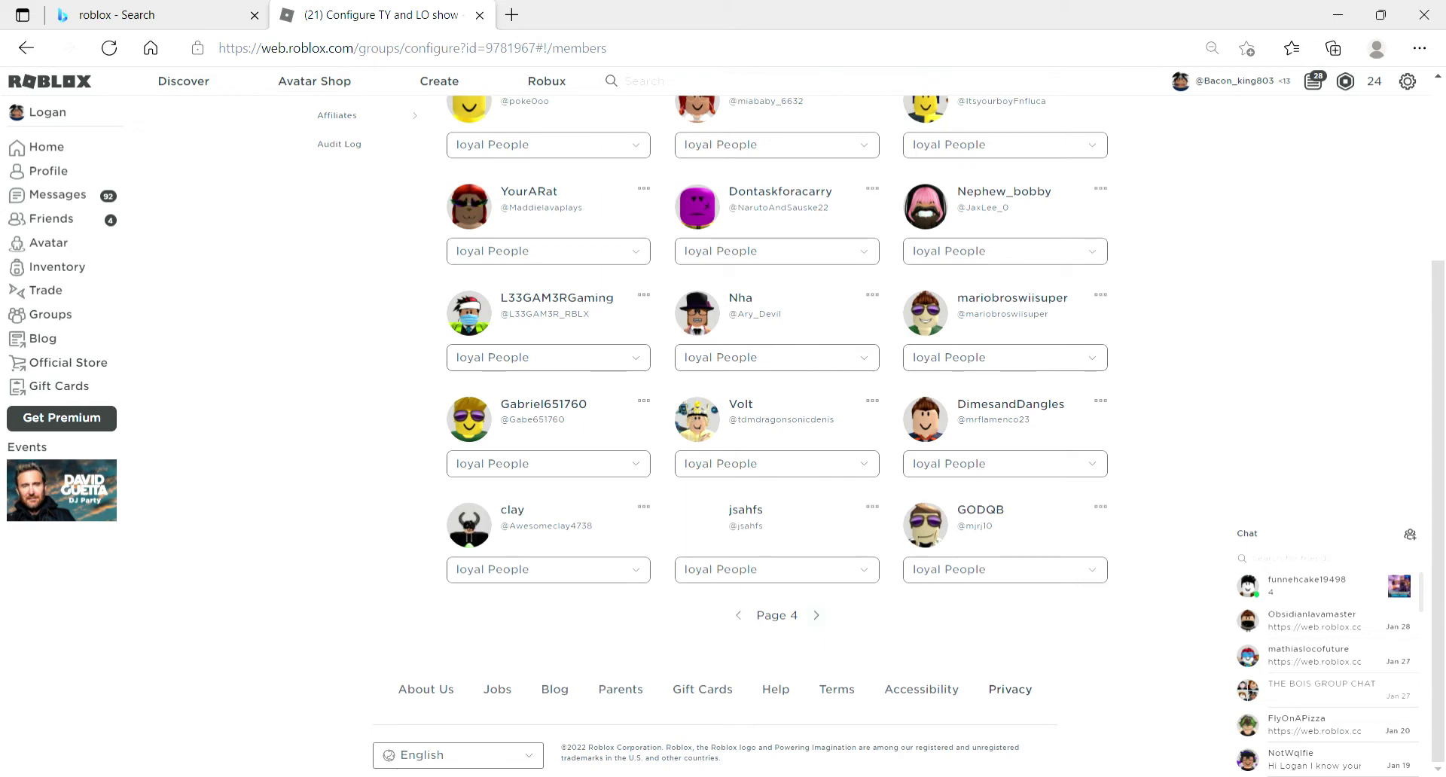
left_click_drag(501, 420, 566, 421)
key("ctrl+c")
Add the username copied from members page 4 as a recipient of a one-time group payout.
scroll(566, 420, "up", 4)
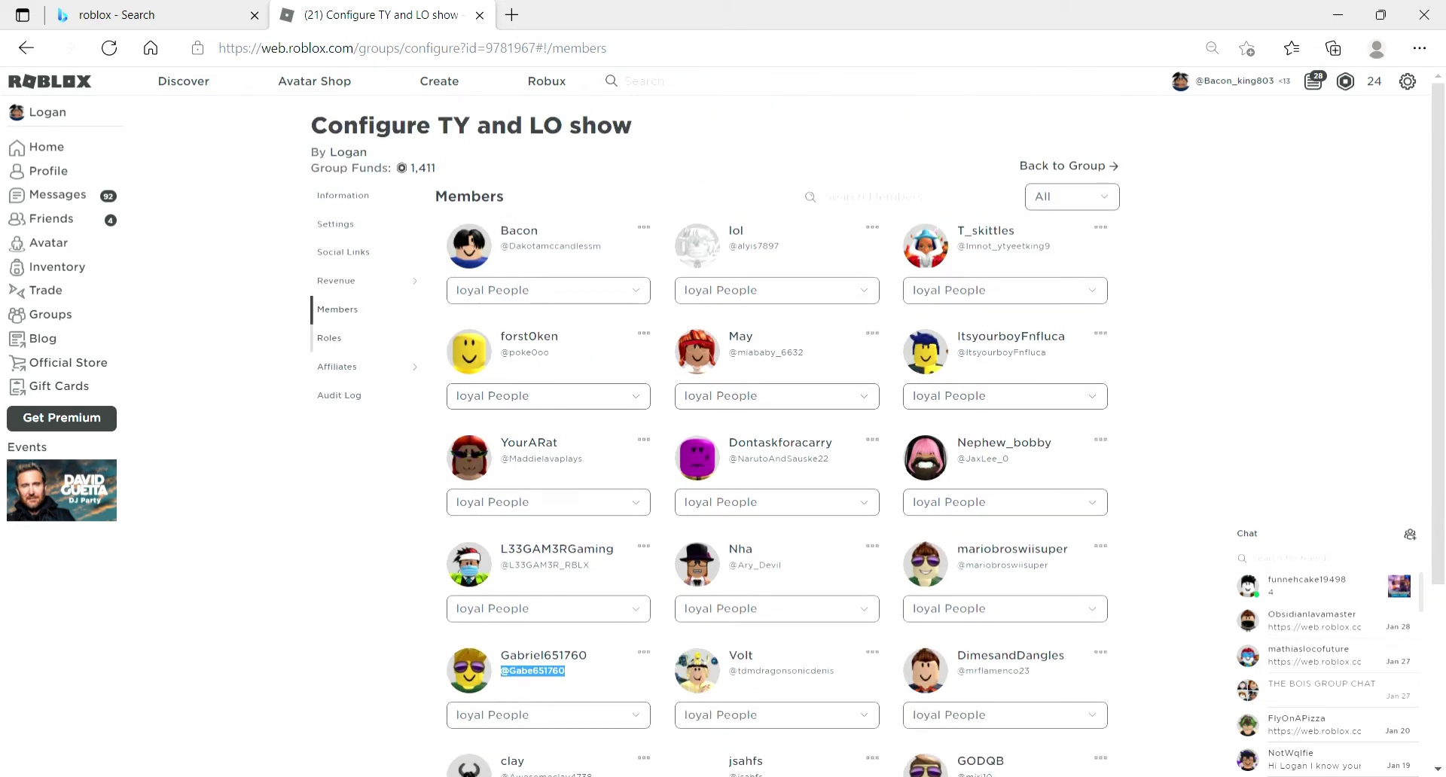
mouse_move(336, 281)
left_click(452, 343)
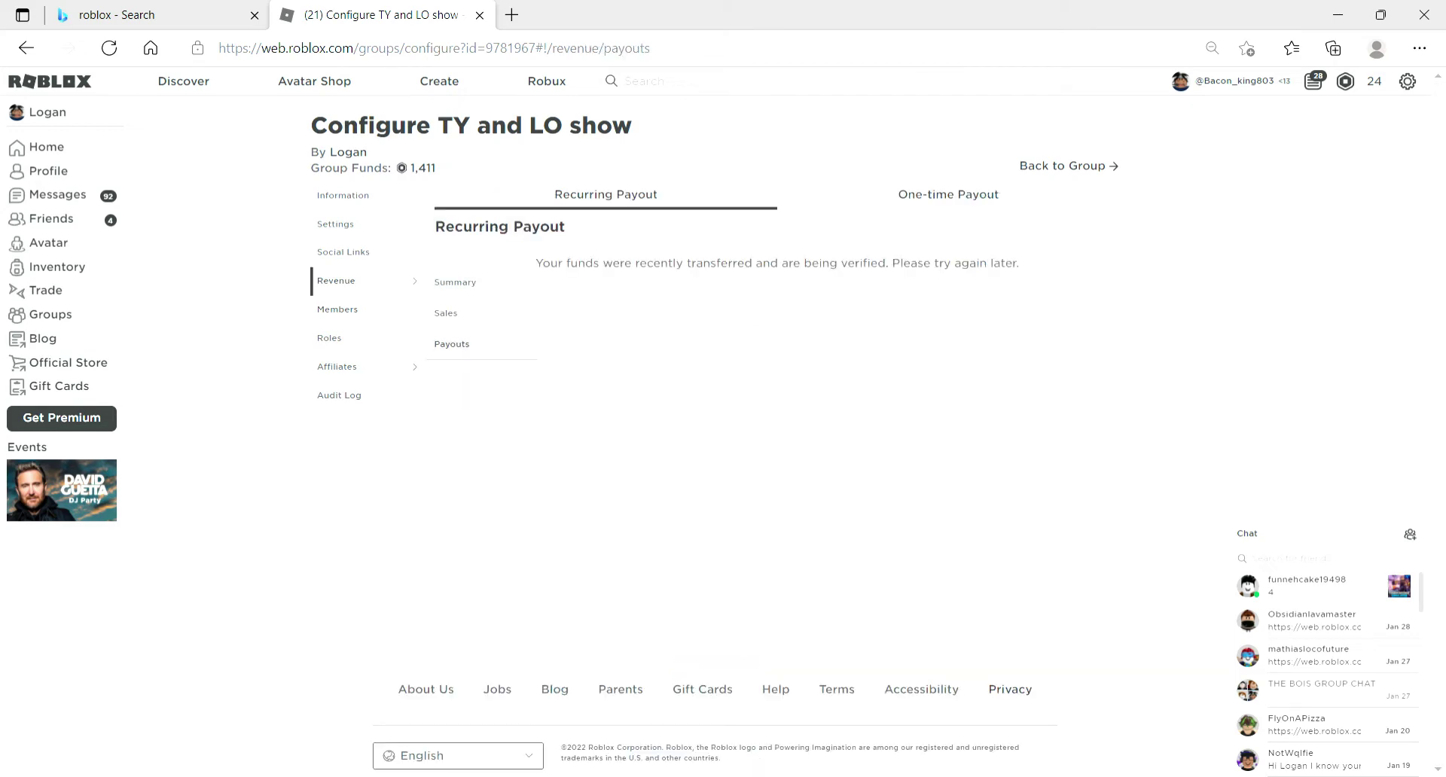
left_click(948, 194)
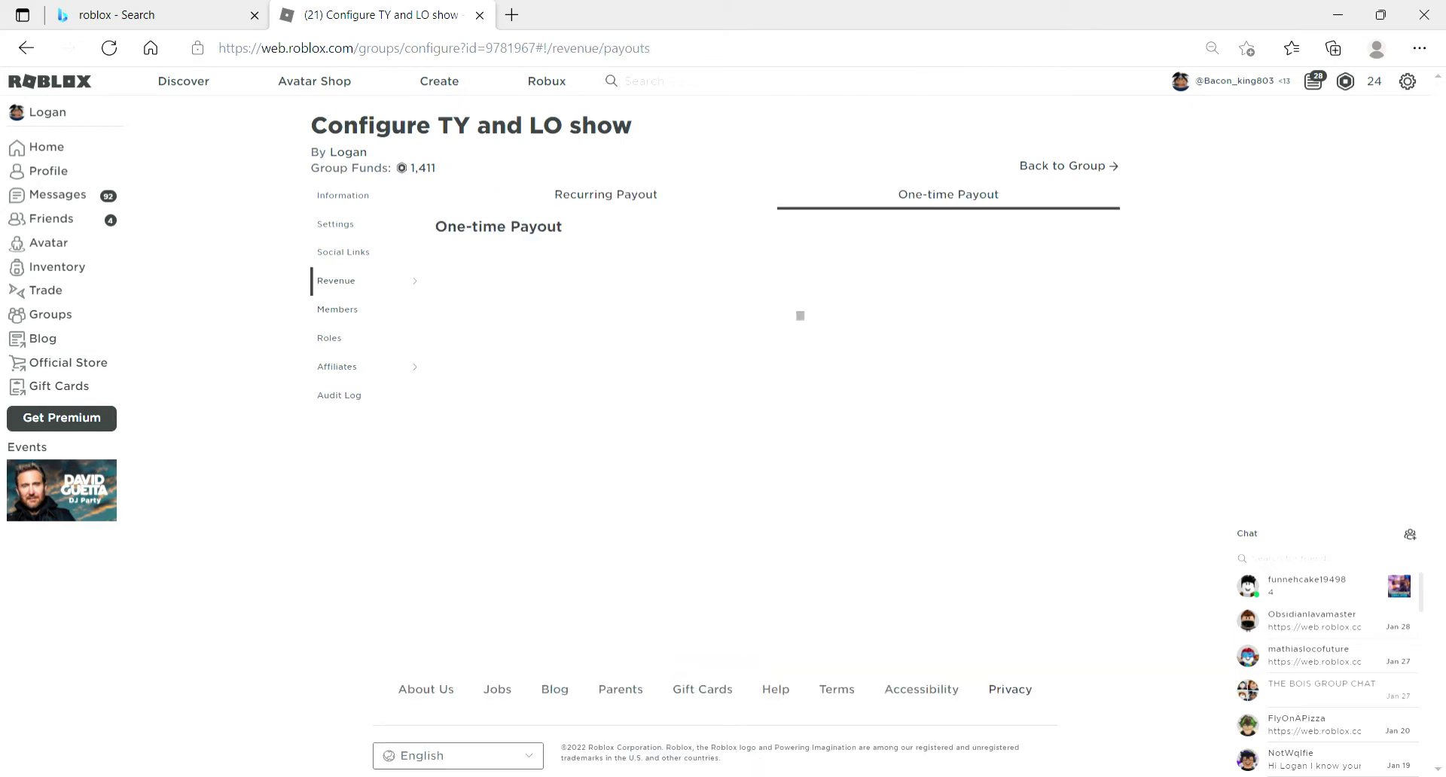
left_click(510, 293)
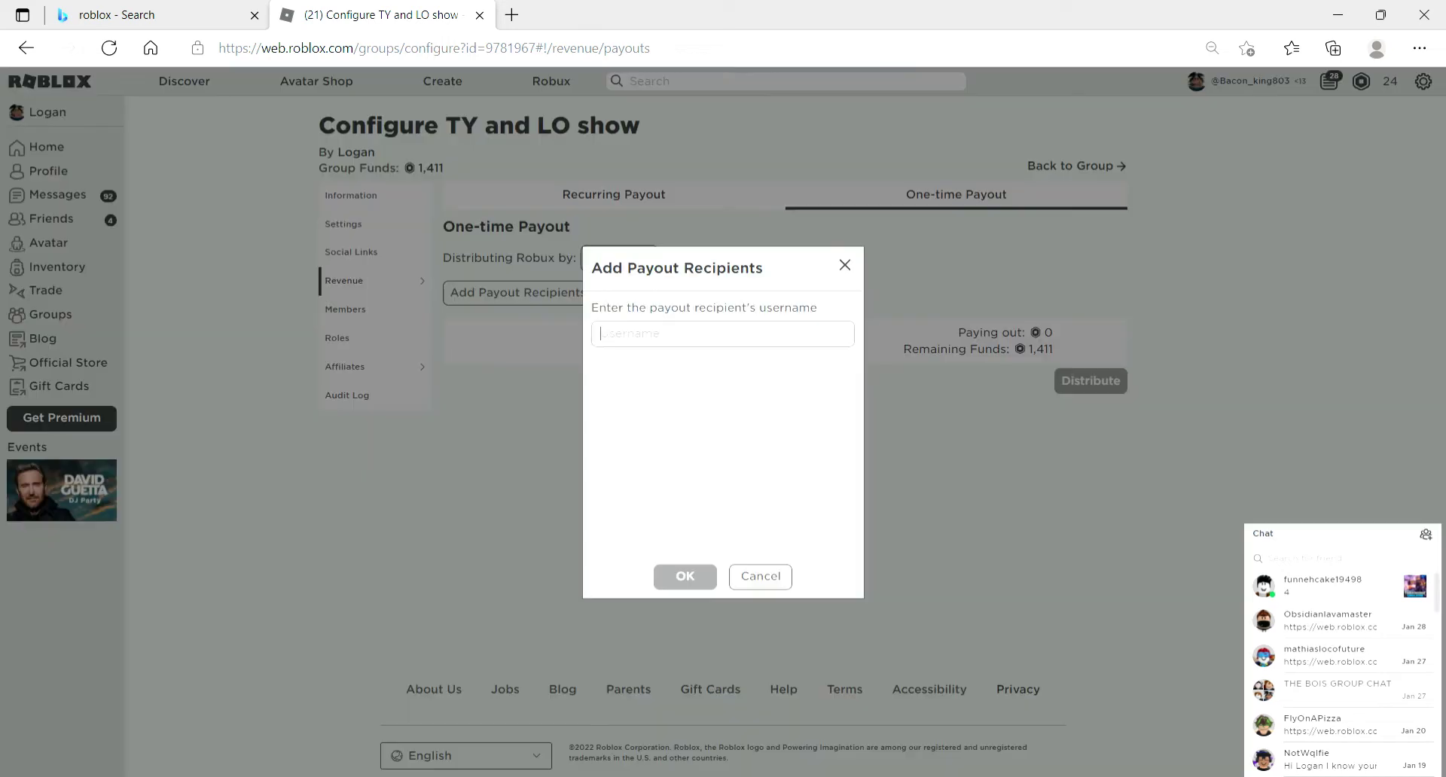
key("ctrl+v")
left_click(689, 366)
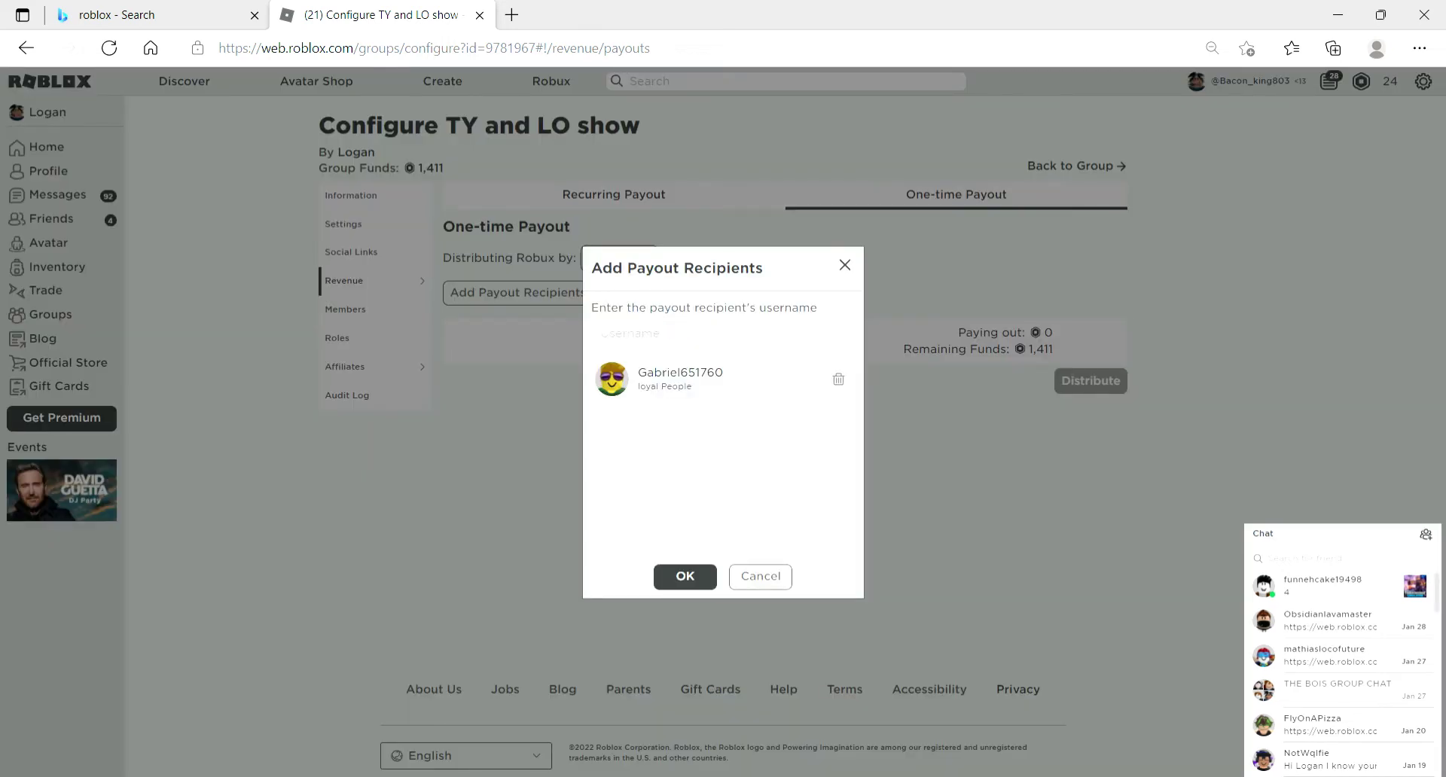
left_click(684, 577)
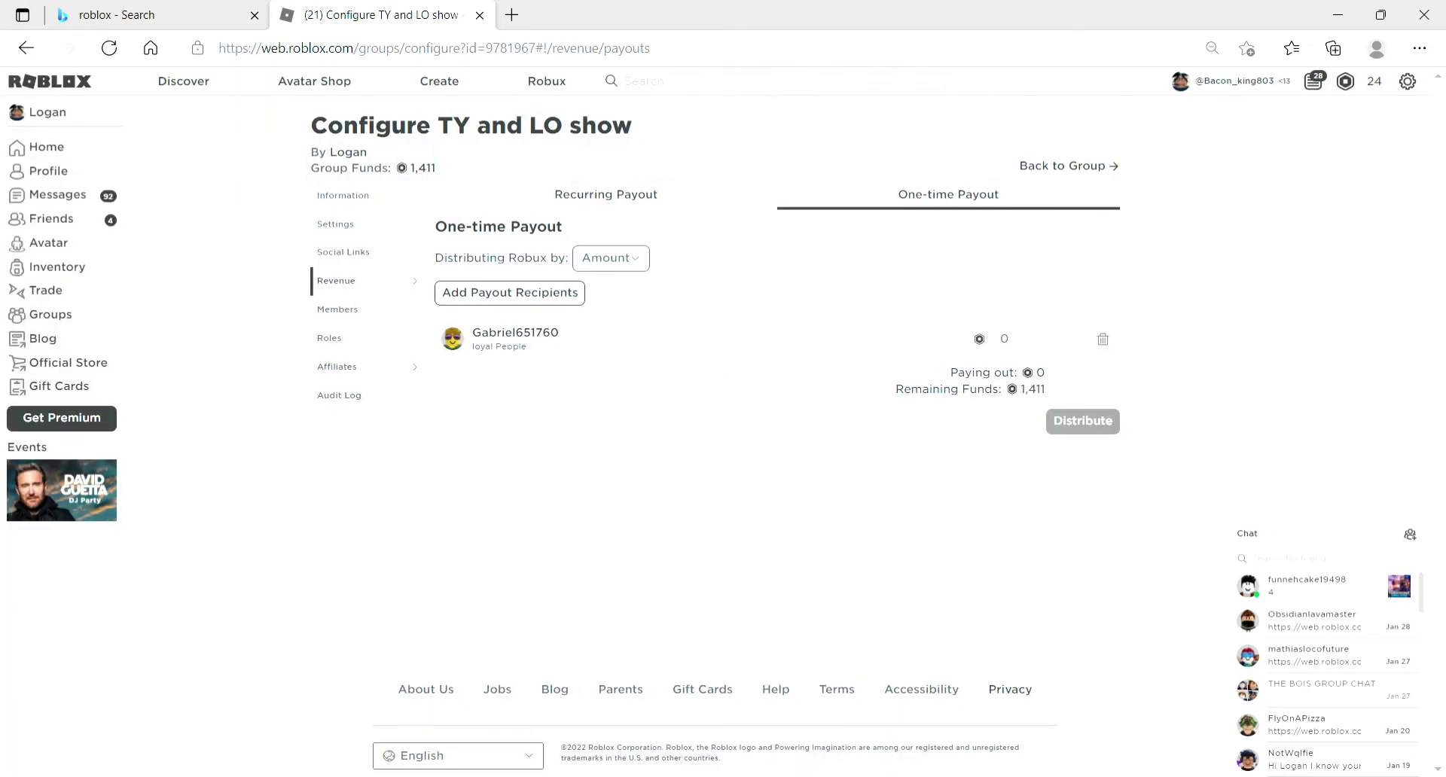
Distribute 20 Robux from the group funds to the recipient added from members page 4.
key("Tab")
key("BackSpace")
type("20")
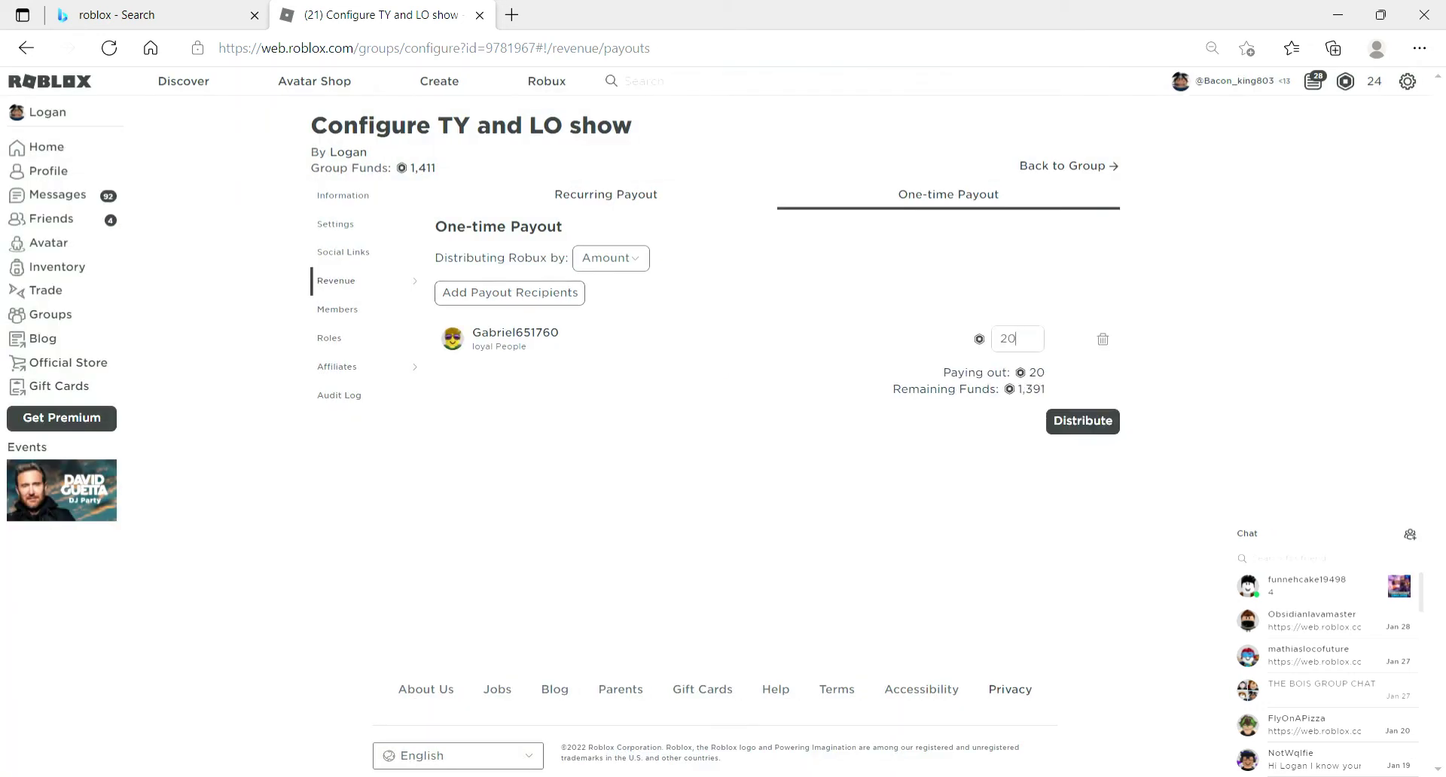
key("Return")
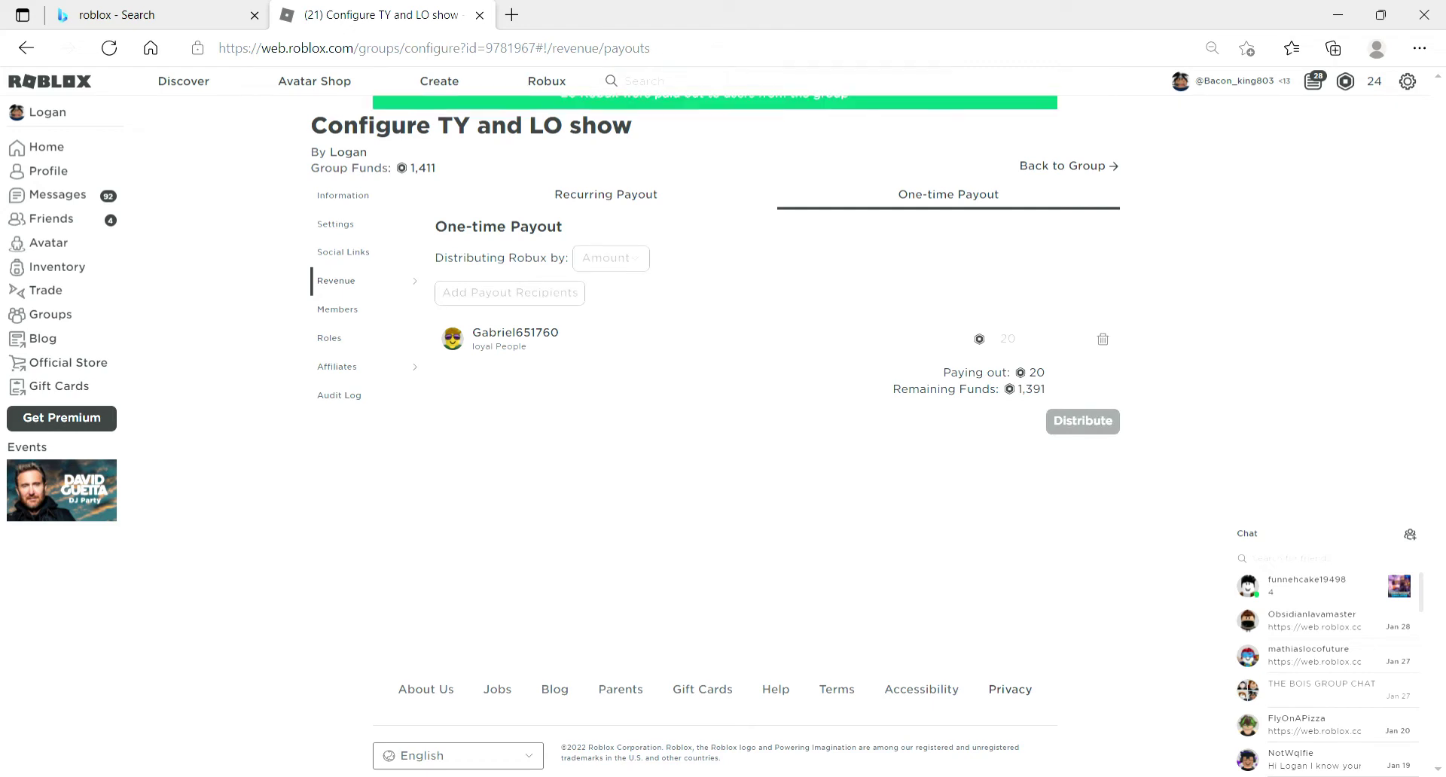
Copy the username of the first member in the fifth row on page 5 of the group's member list.
left_click(338, 309)
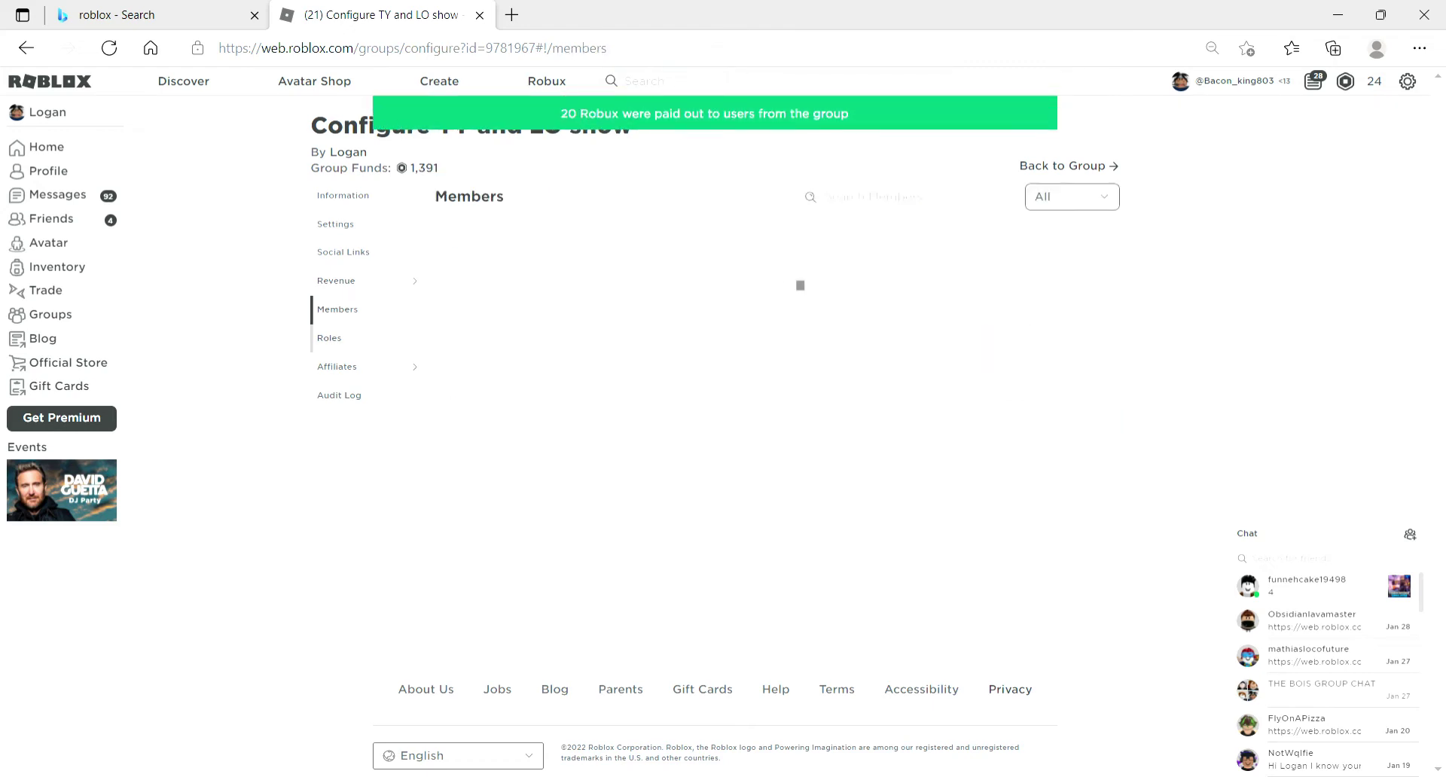
scroll(776, 392, "down", 4)
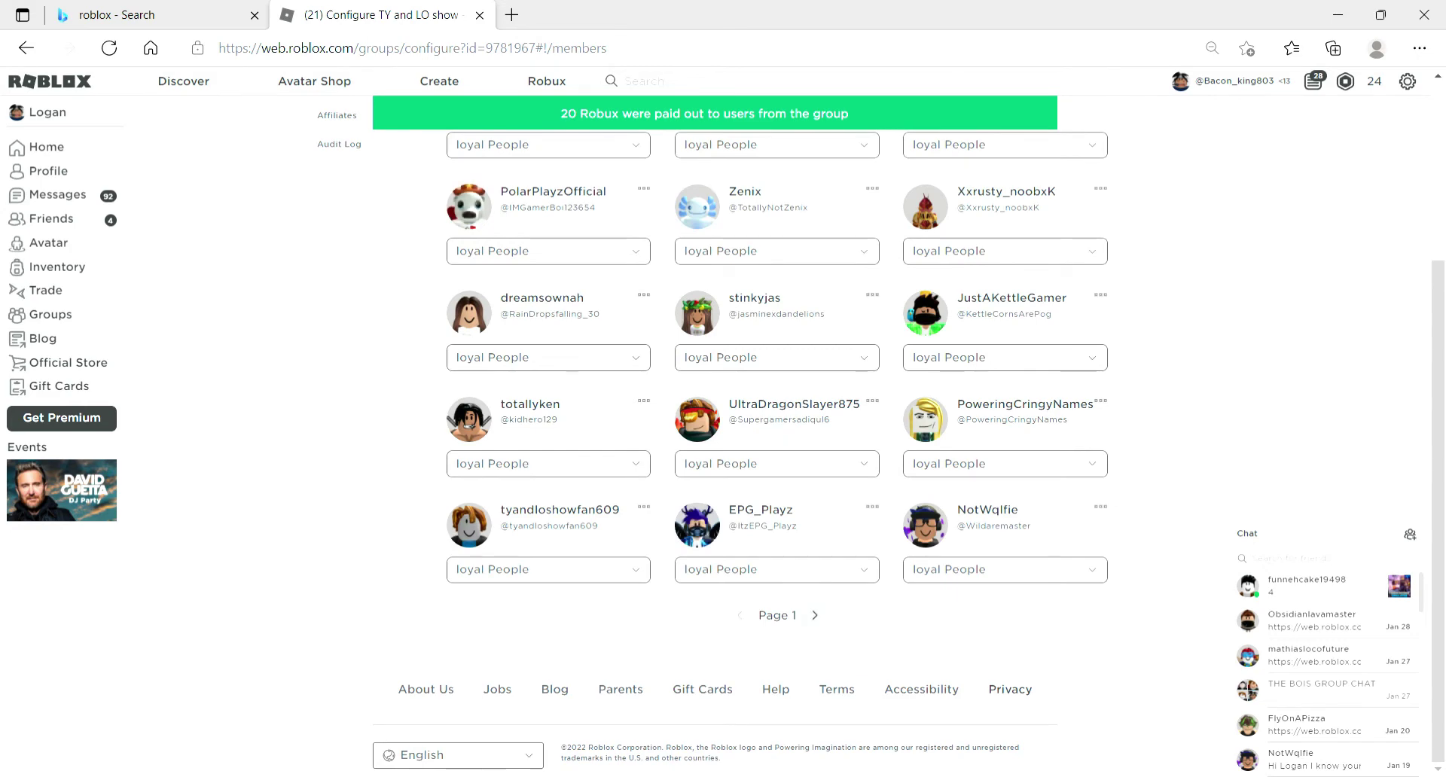
left_click(815, 615)
left_click(815, 615)
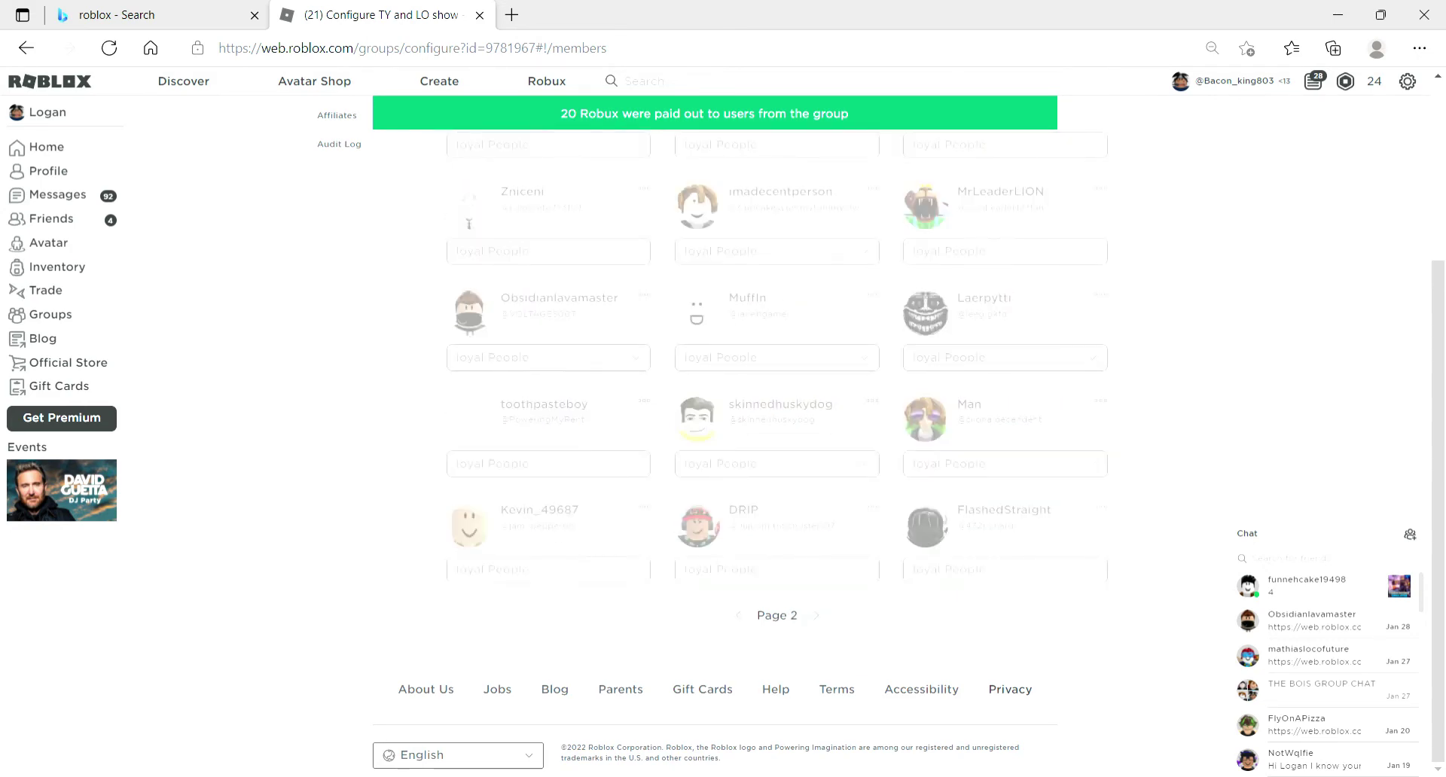
left_click(817, 616)
left_click(817, 615)
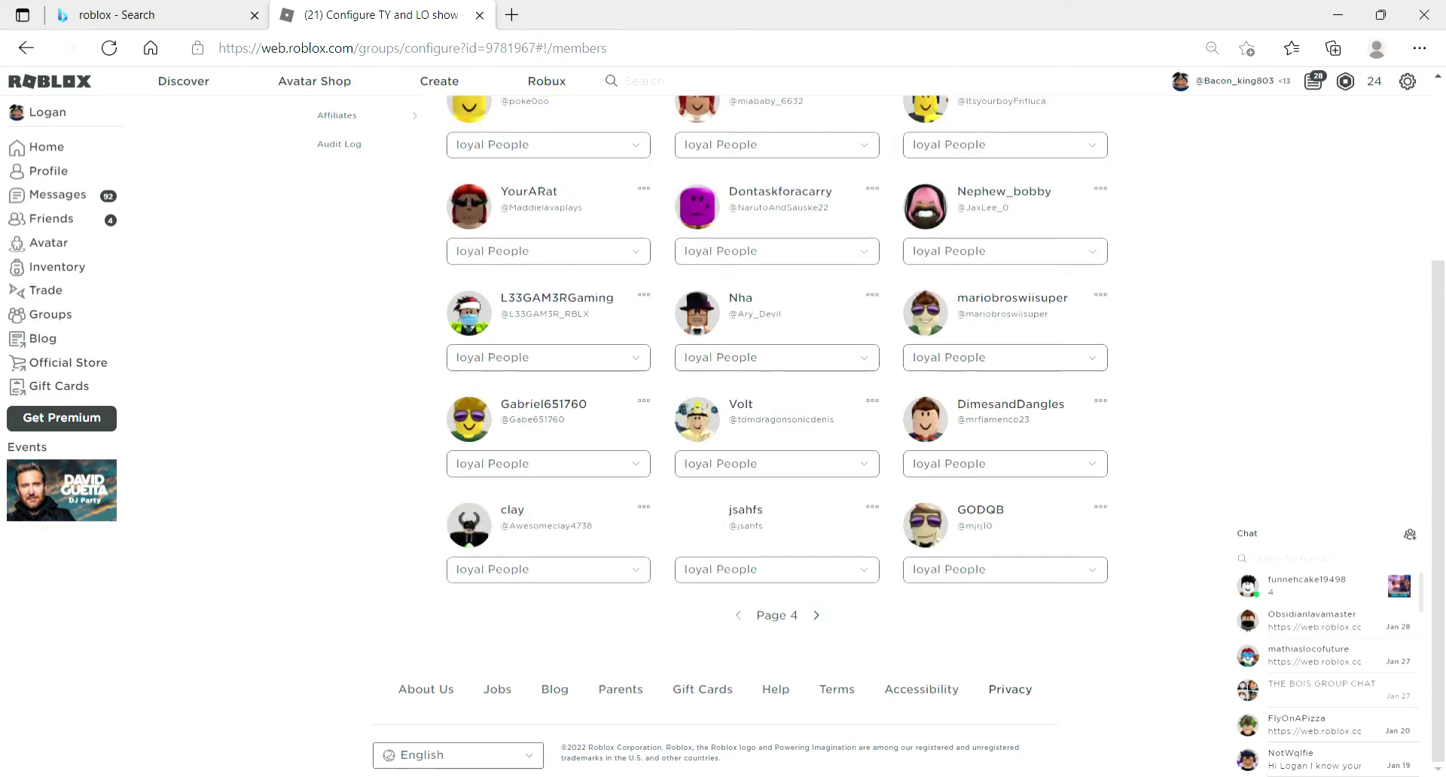
left_click(816, 616)
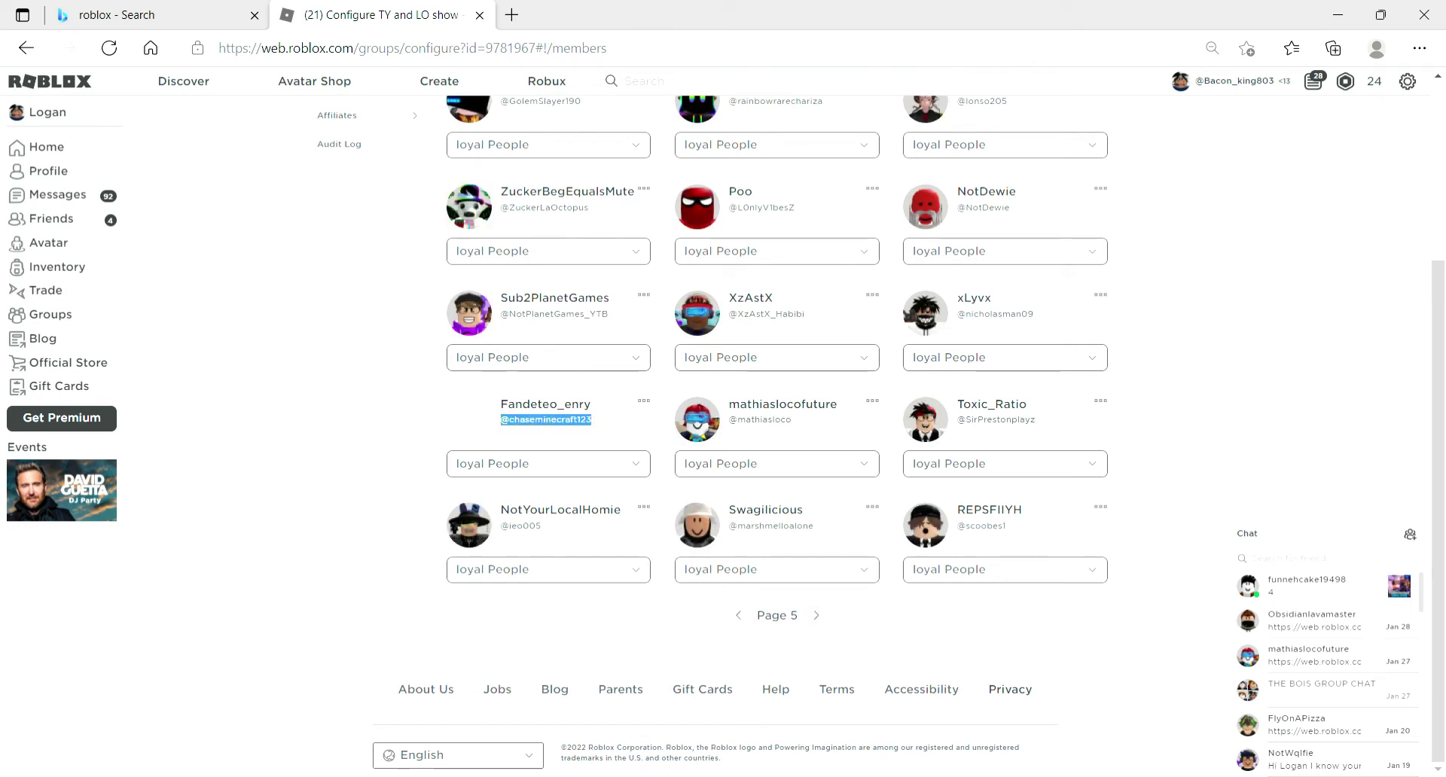
scroll(392, 376, "up", 4)
mouse_move(354, 281)
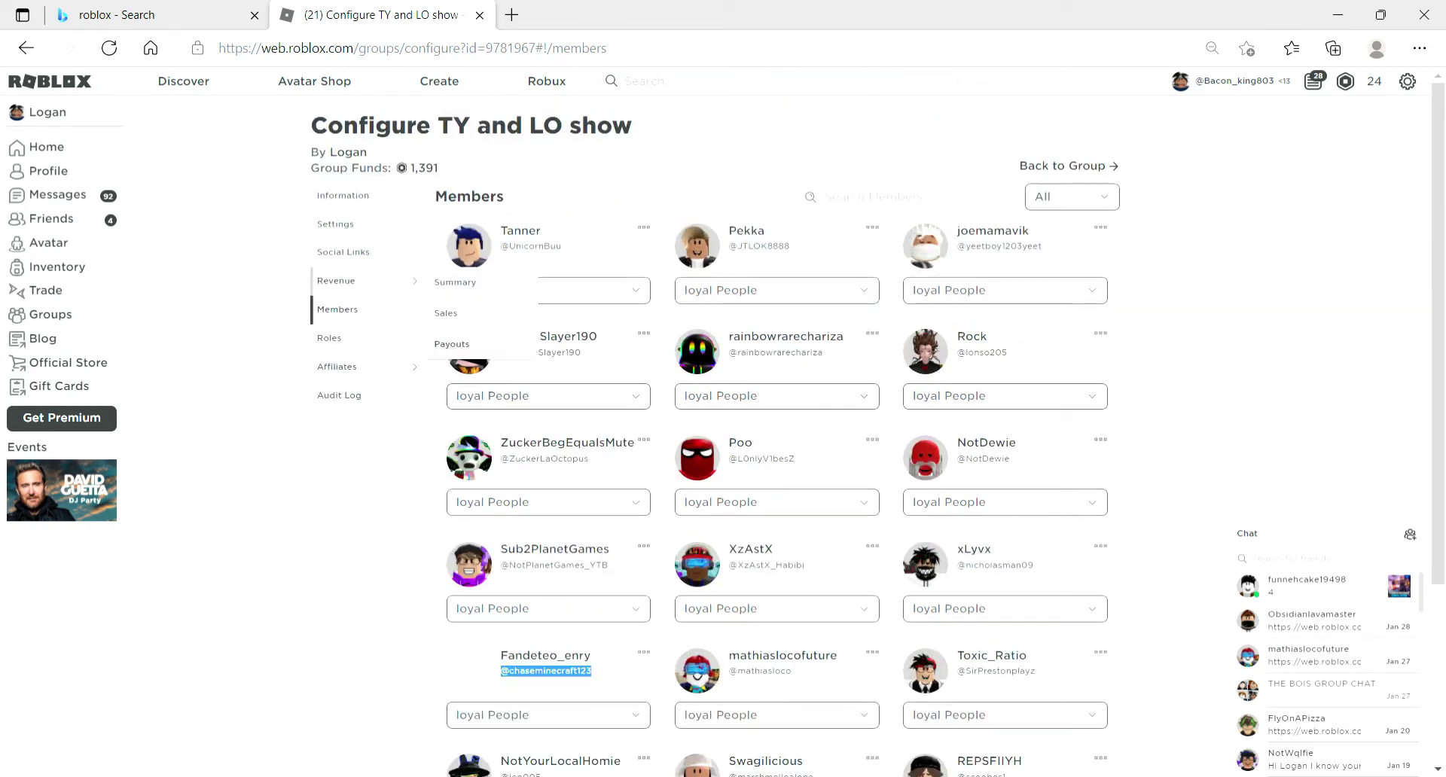
left_click(452, 344)
left_click(948, 195)
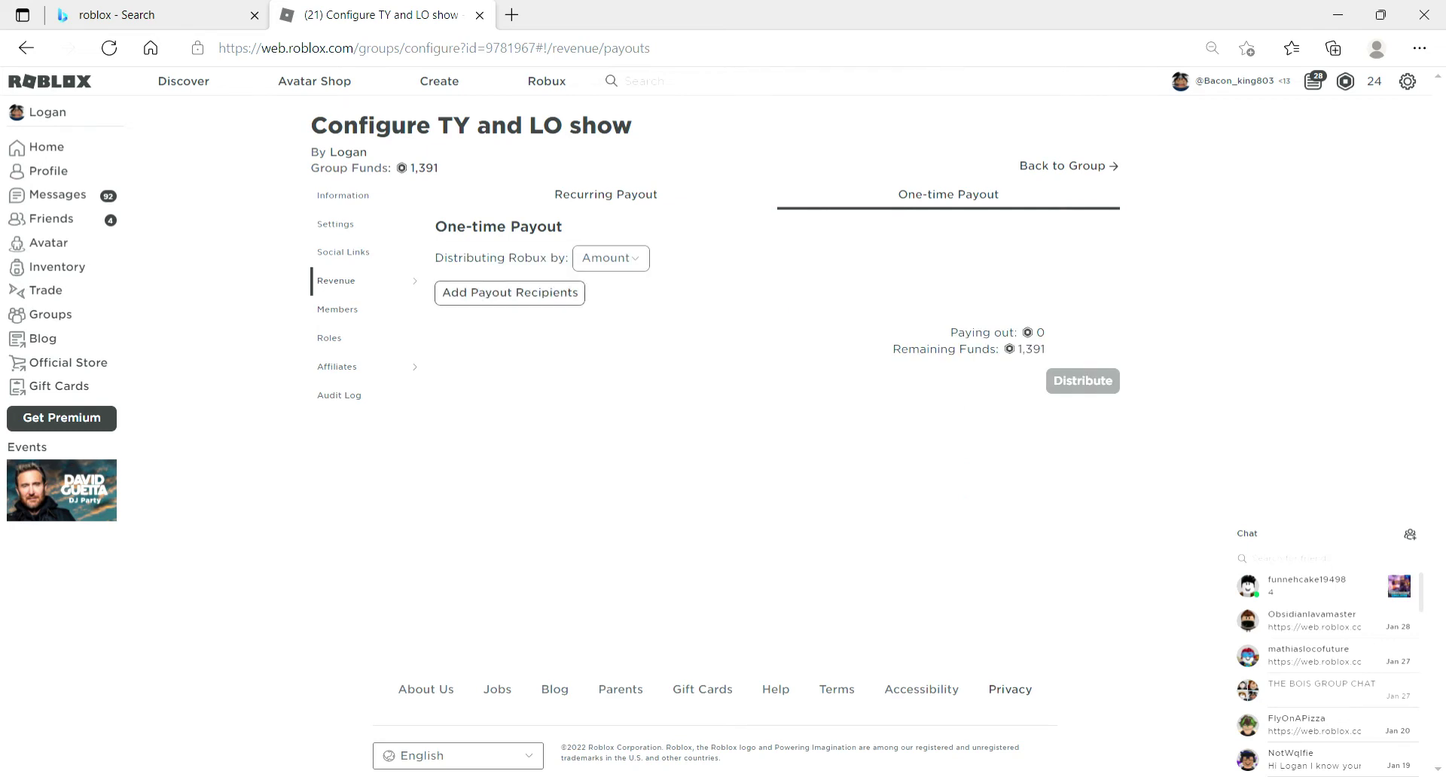
left_click(510, 292)
type("chaseminecraft123")
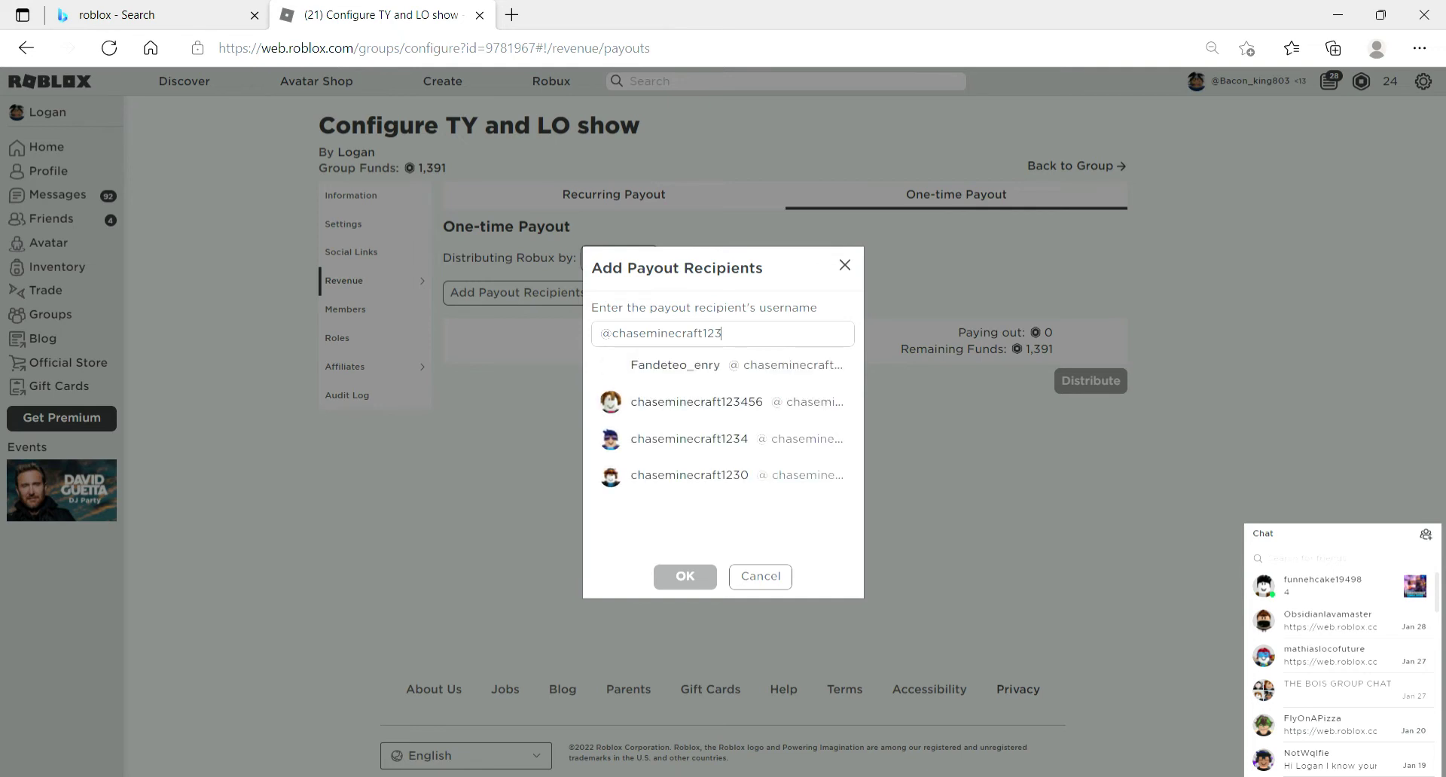
left_click(722, 365)
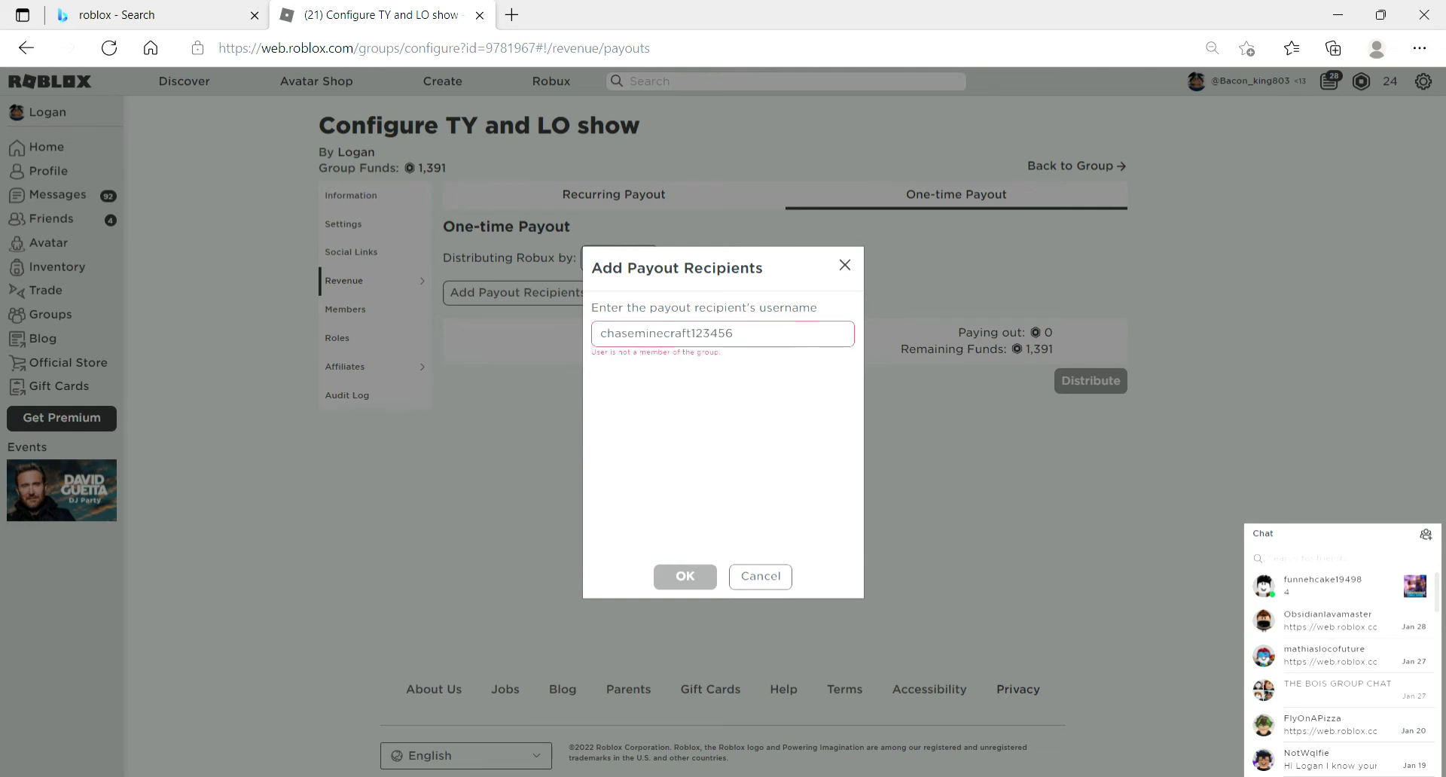
left_click(760, 576)
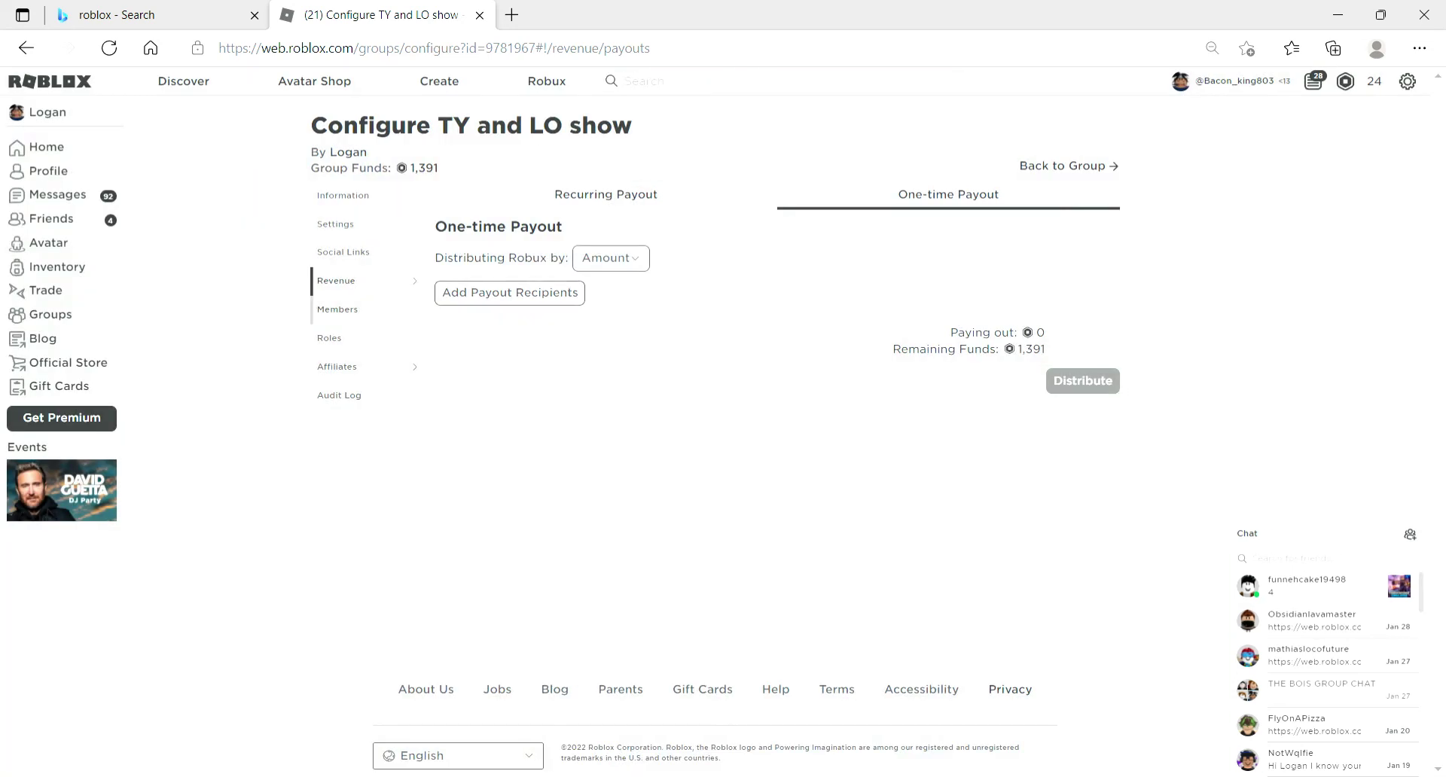
Check the username of the first member in the fifth row on page 5 of the member list again.
left_click(338, 309)
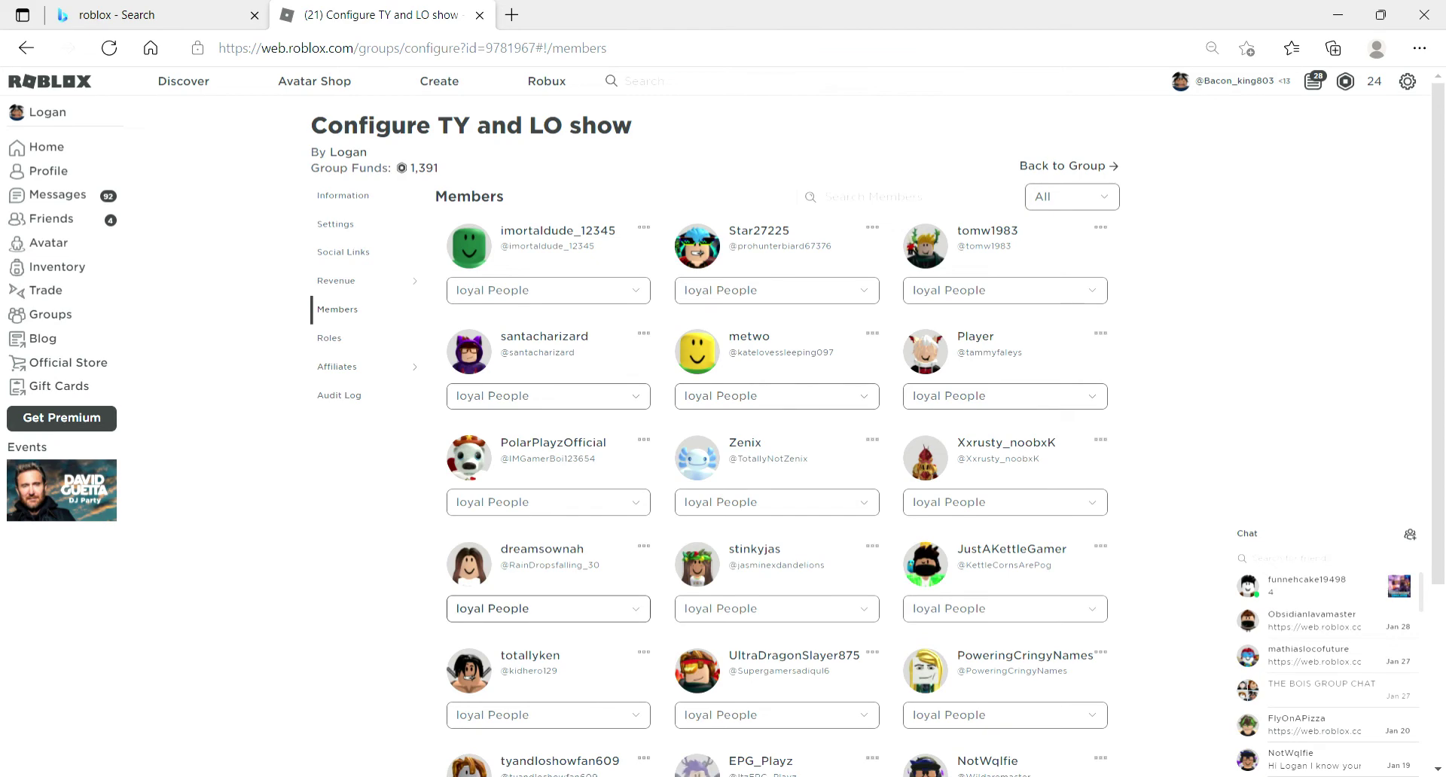
scroll(775, 421, "down", 4)
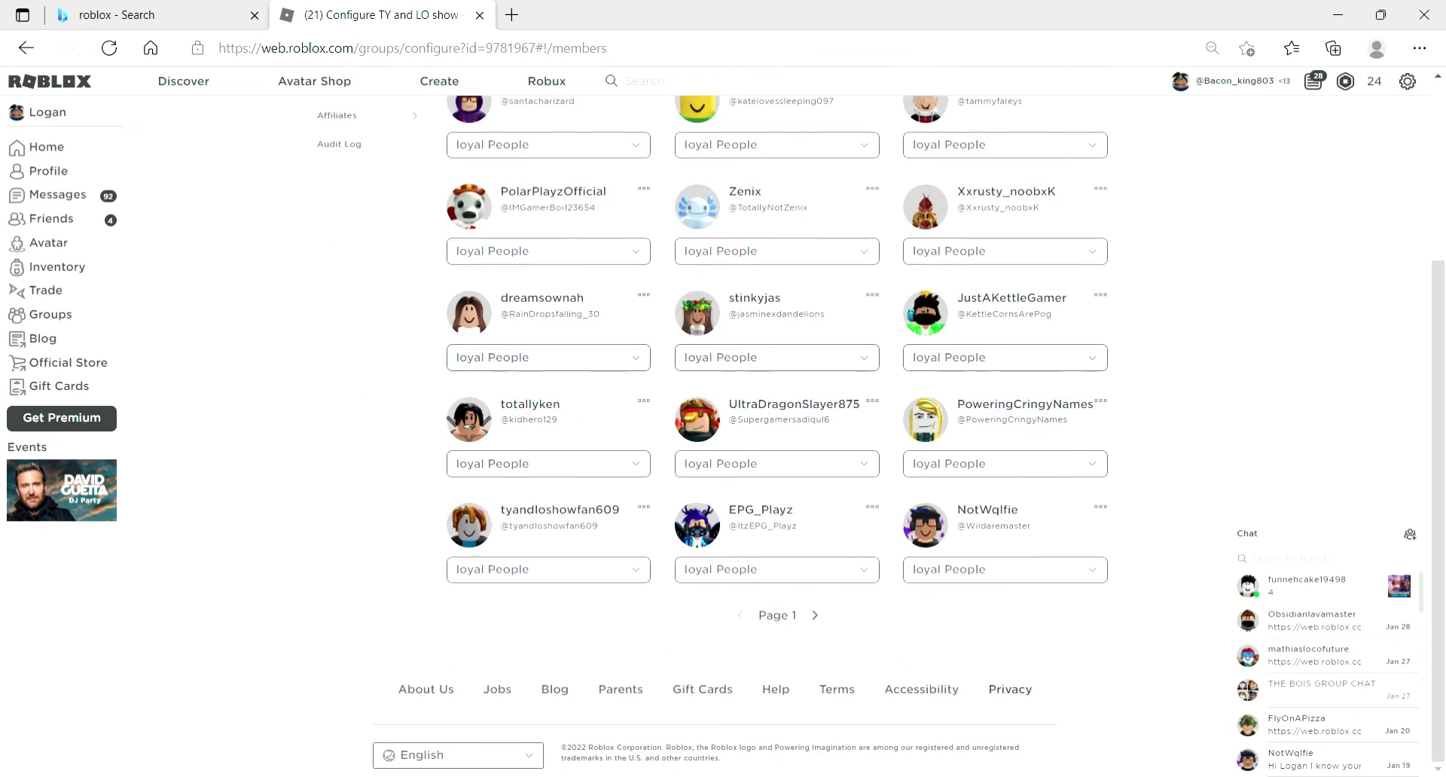
left_click(814, 616)
left_click(815, 616)
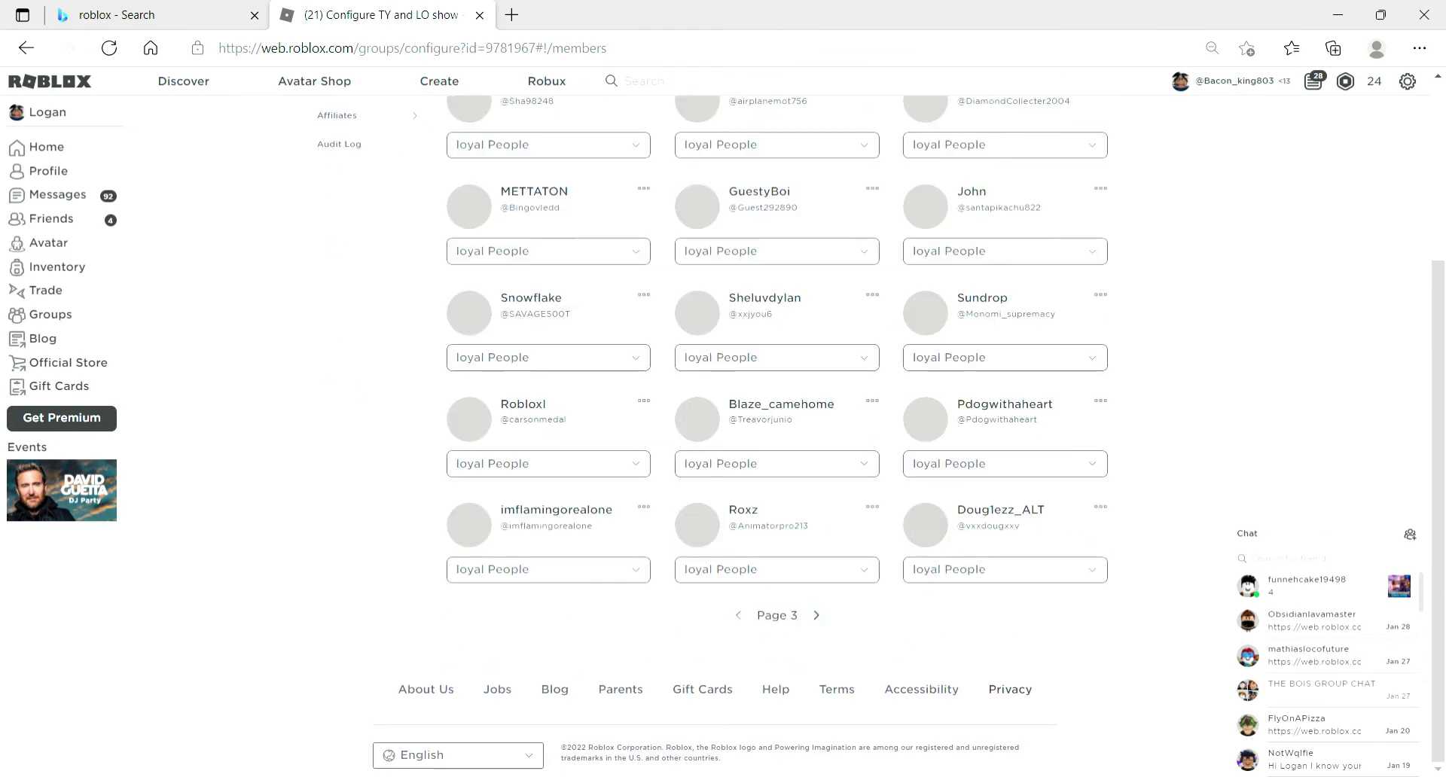
left_click(815, 615)
left_click(816, 616)
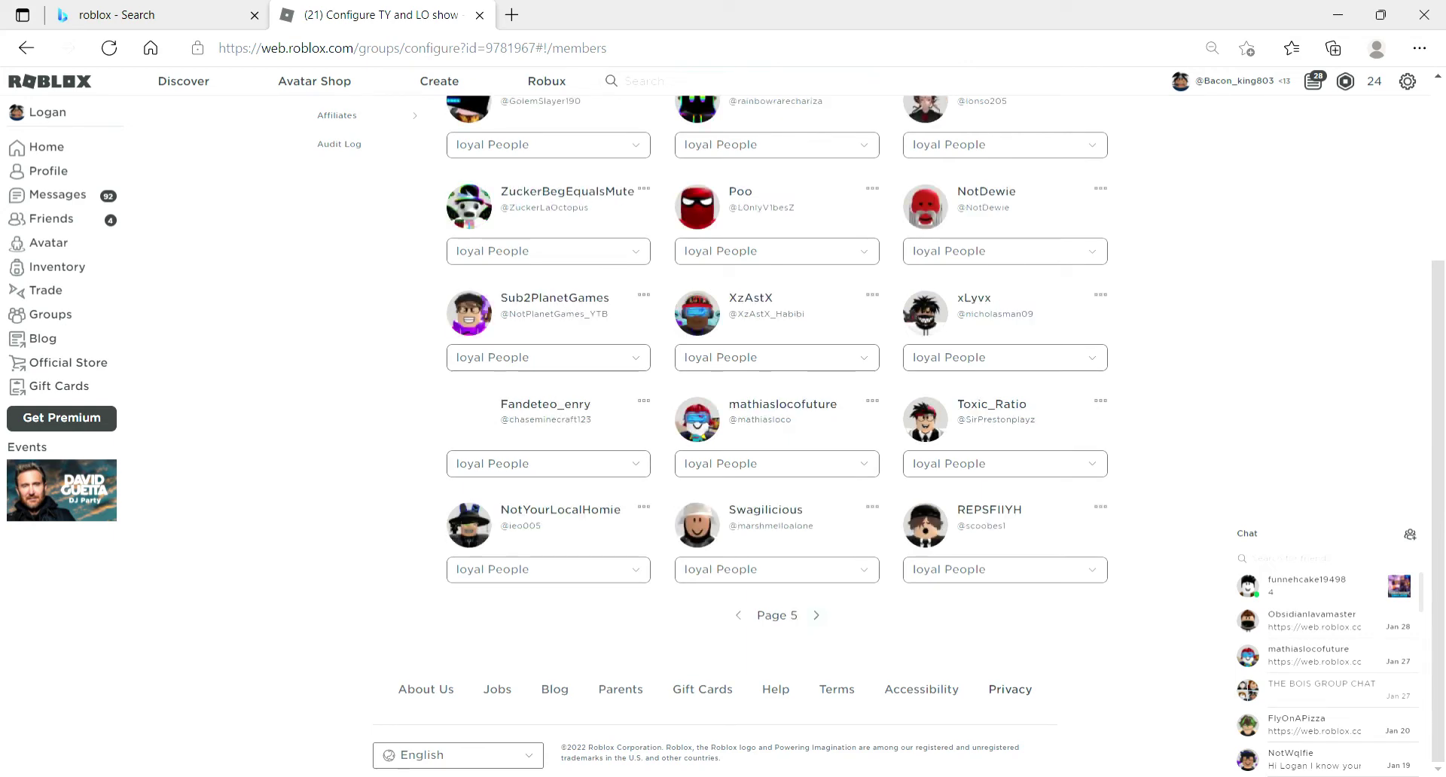
Add the member whose username exactly matches the one from members page 5 as a one-time payout recipient.
scroll(776, 429, "up", 5)
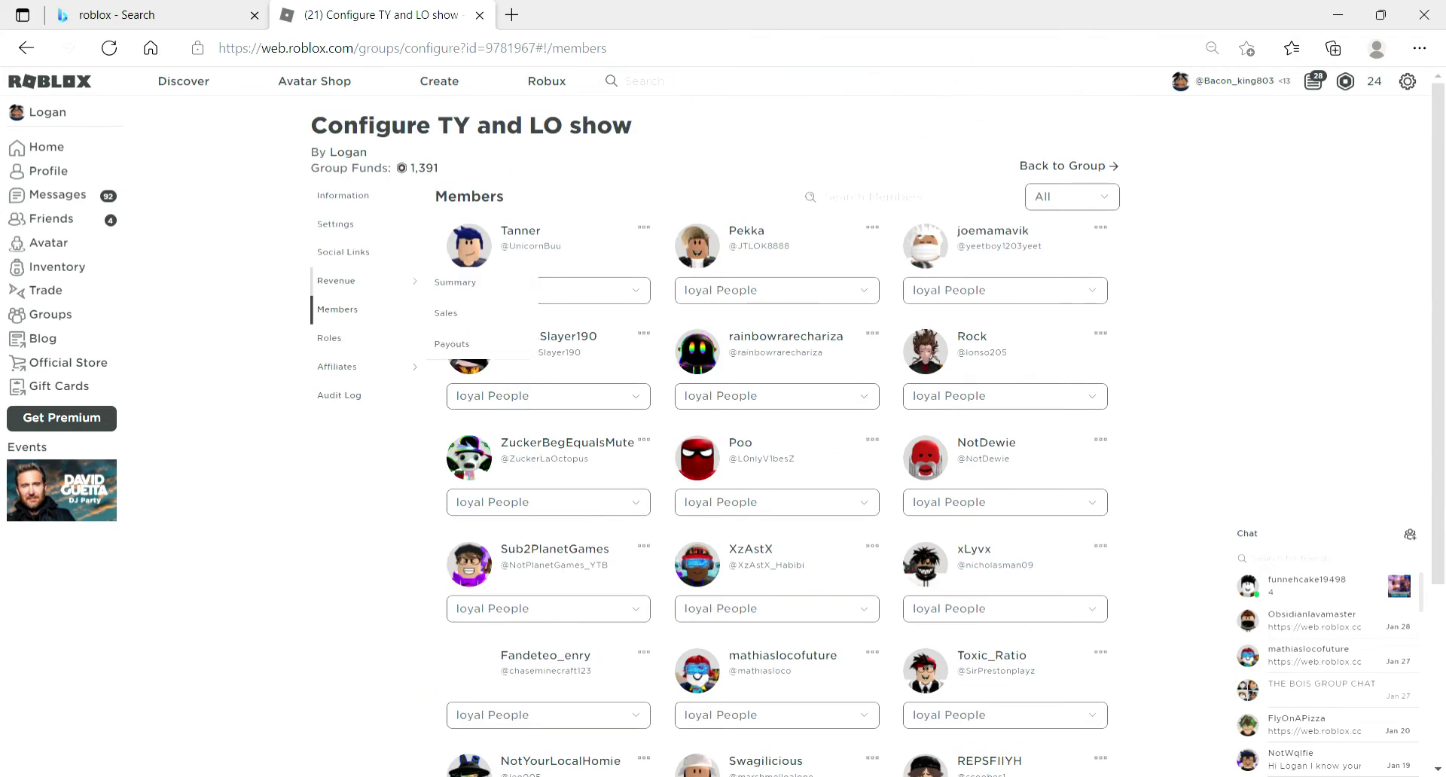
mouse_move(361, 281)
left_click(452, 345)
left_click(948, 195)
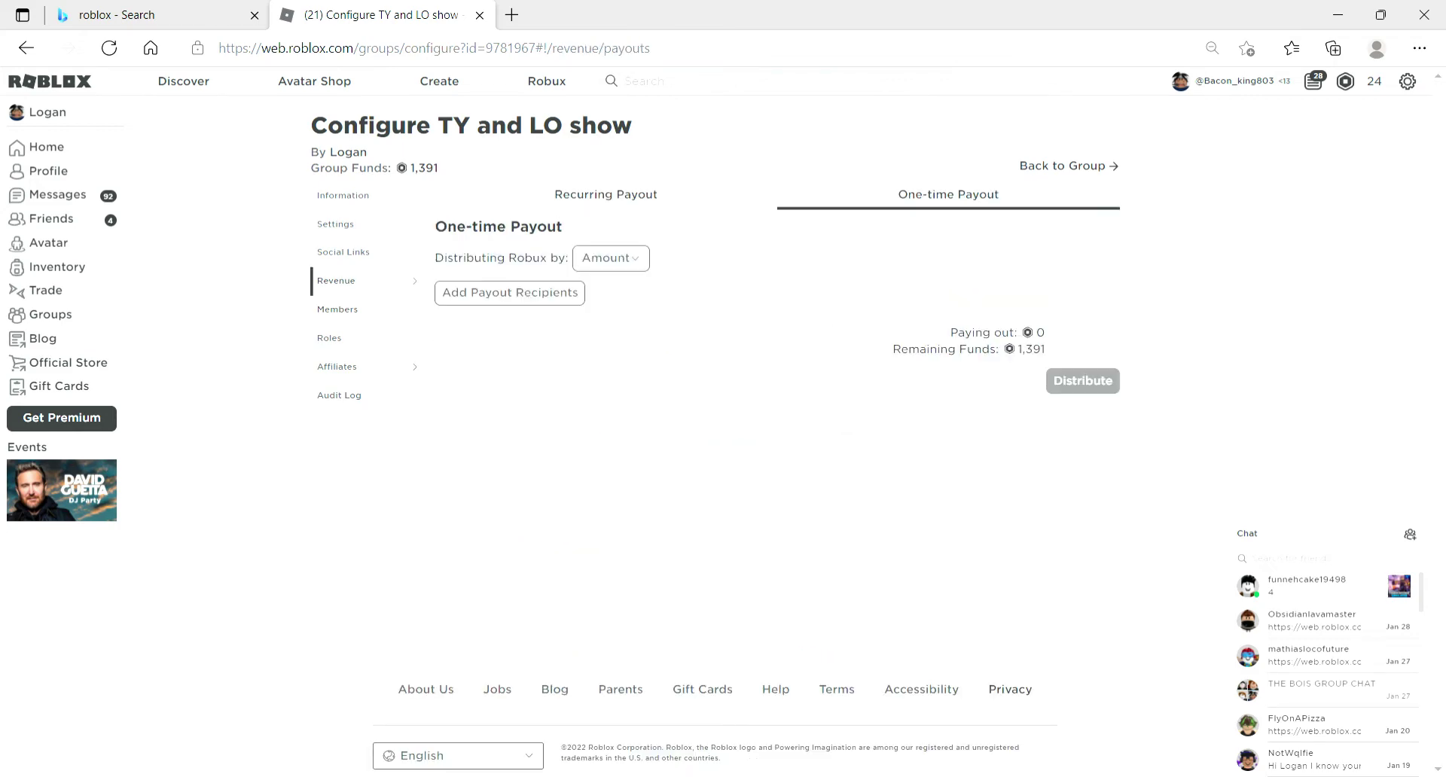
left_click(510, 293)
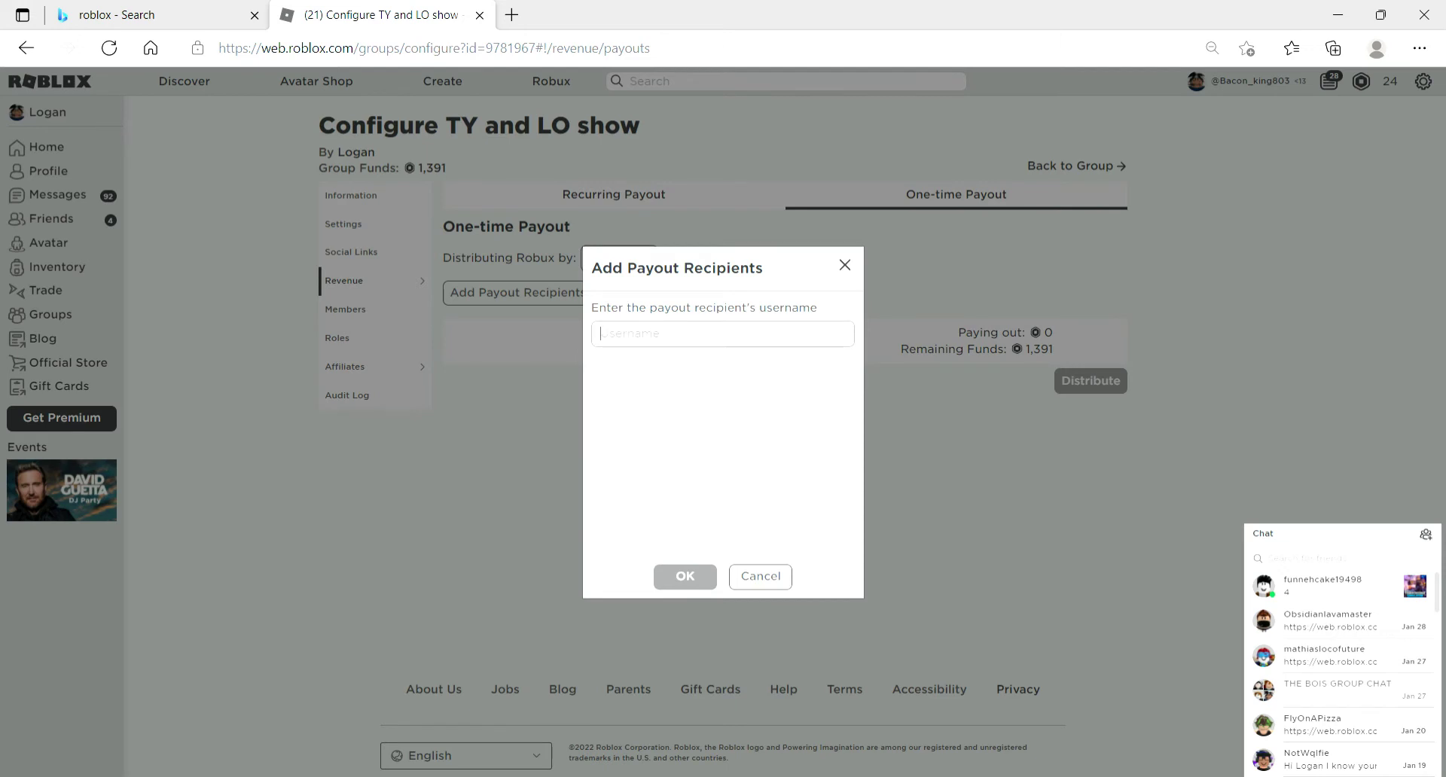
type("chaseminecraft123")
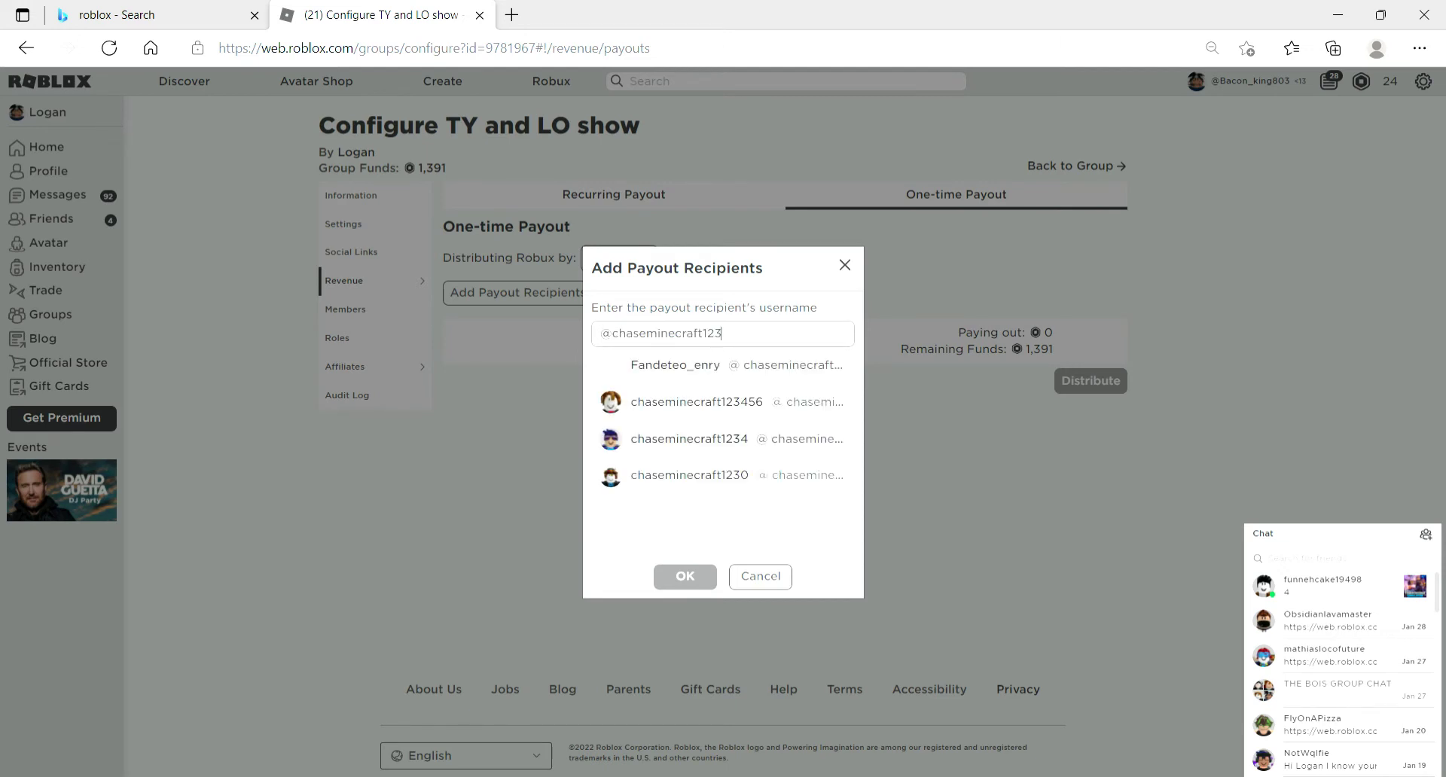
key("Return")
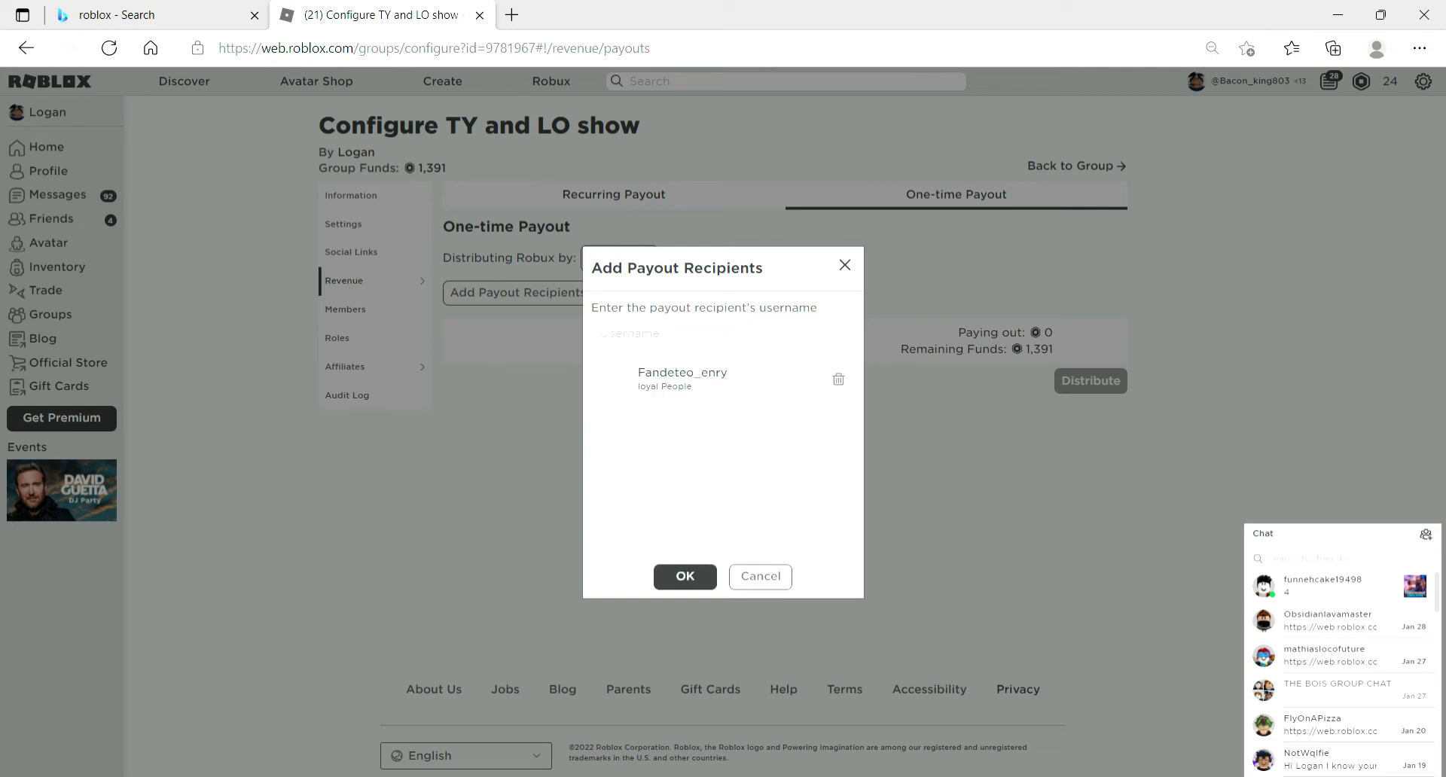
key("Return")
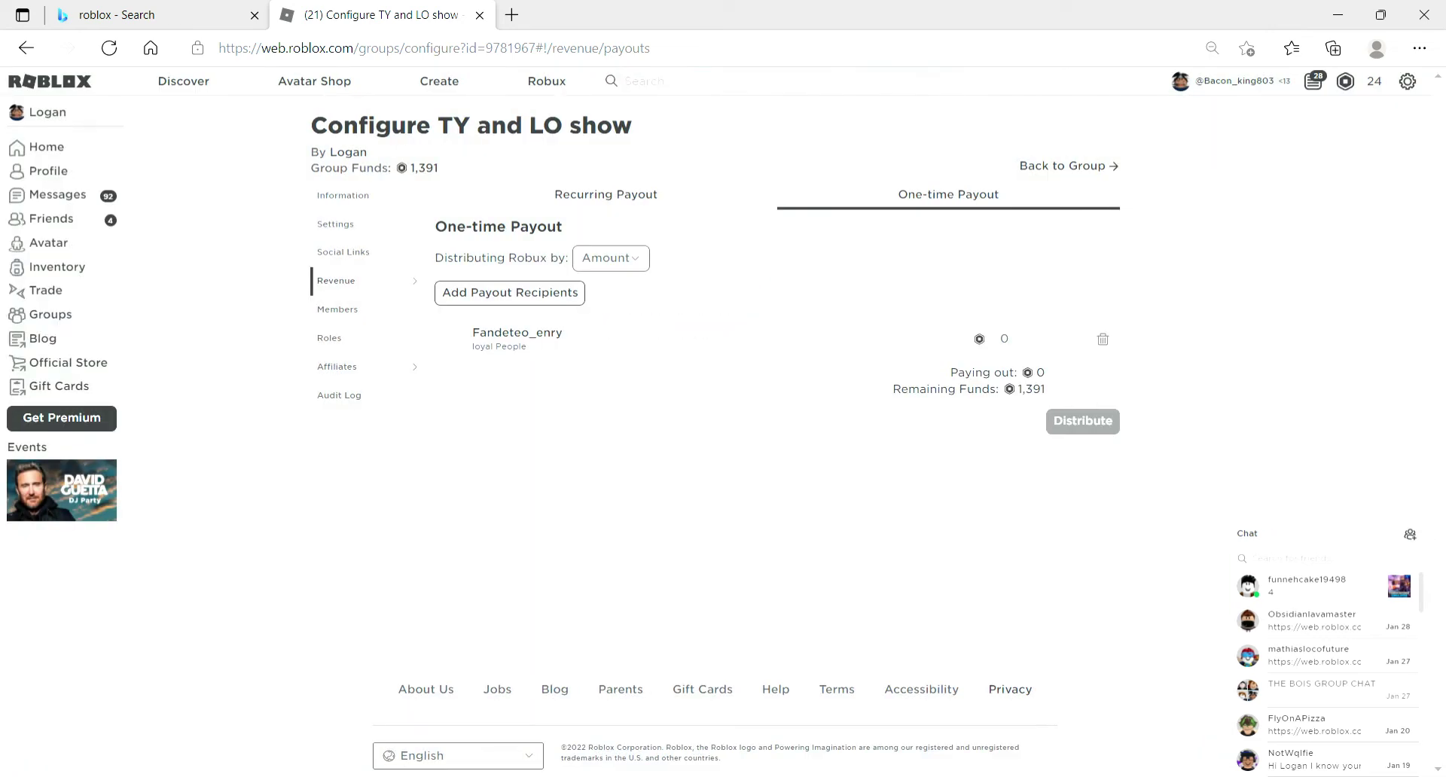
Distribute 20 Robux from the group funds to the recipient added from members page 5.
left_click(1019, 339)
key("BackSpace")
type("20")
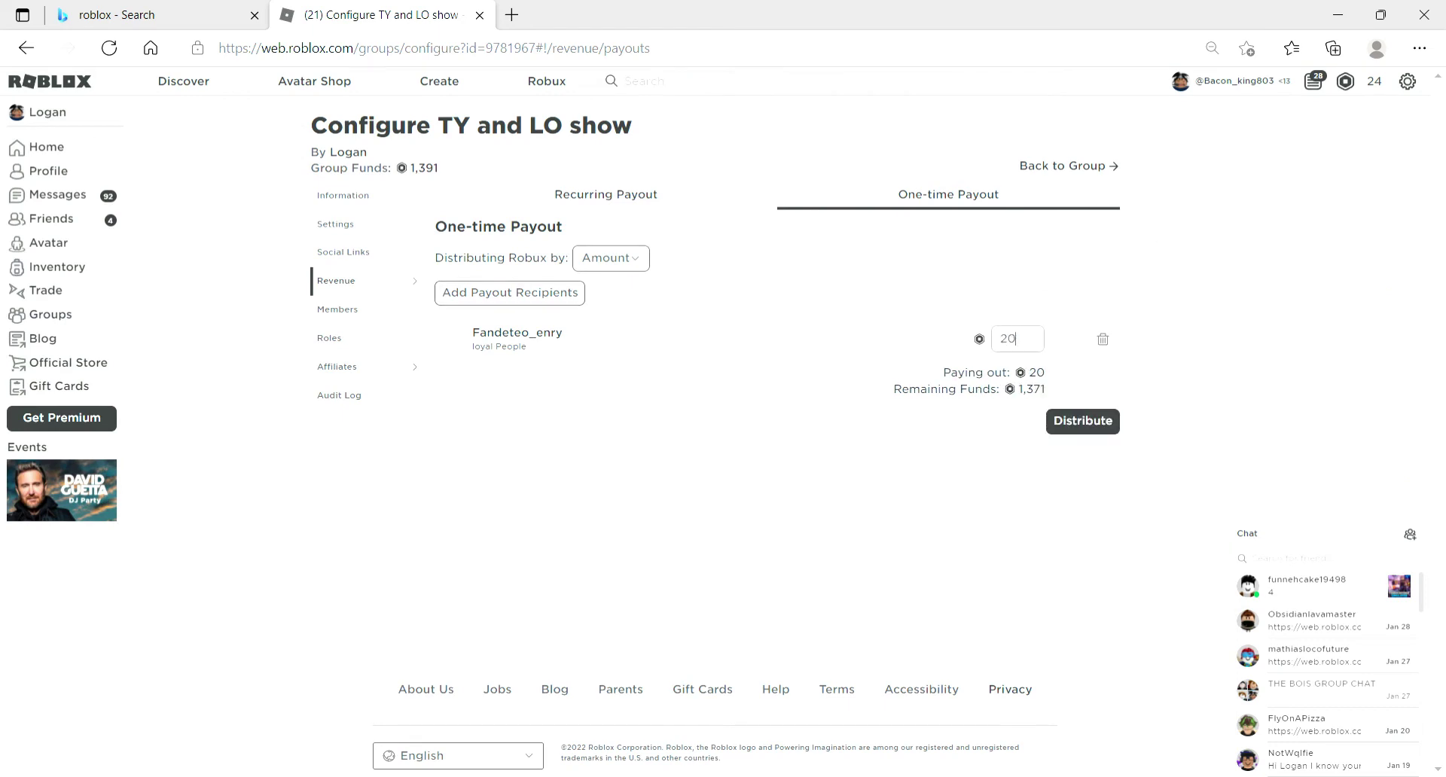
left_click(1083, 422)
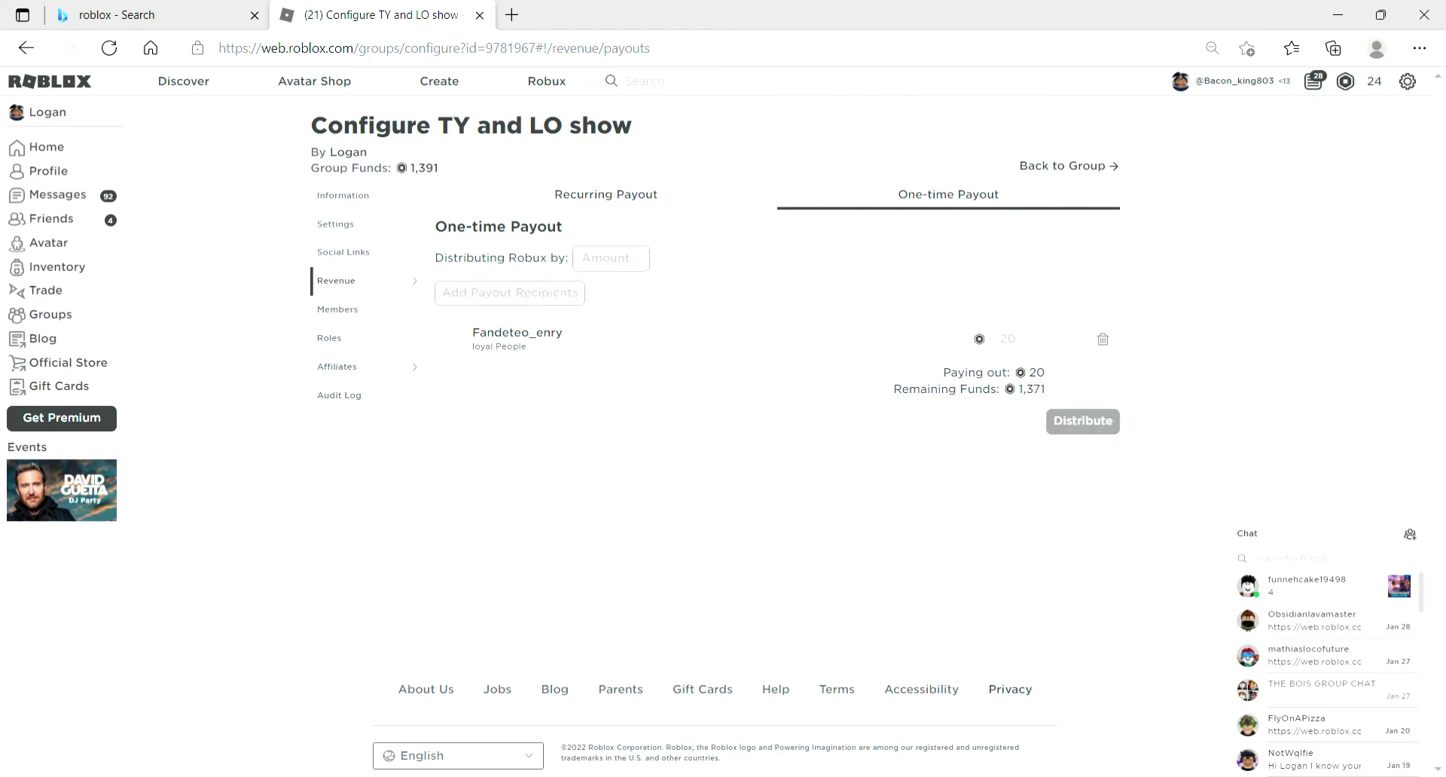
mouse_move(354, 282)
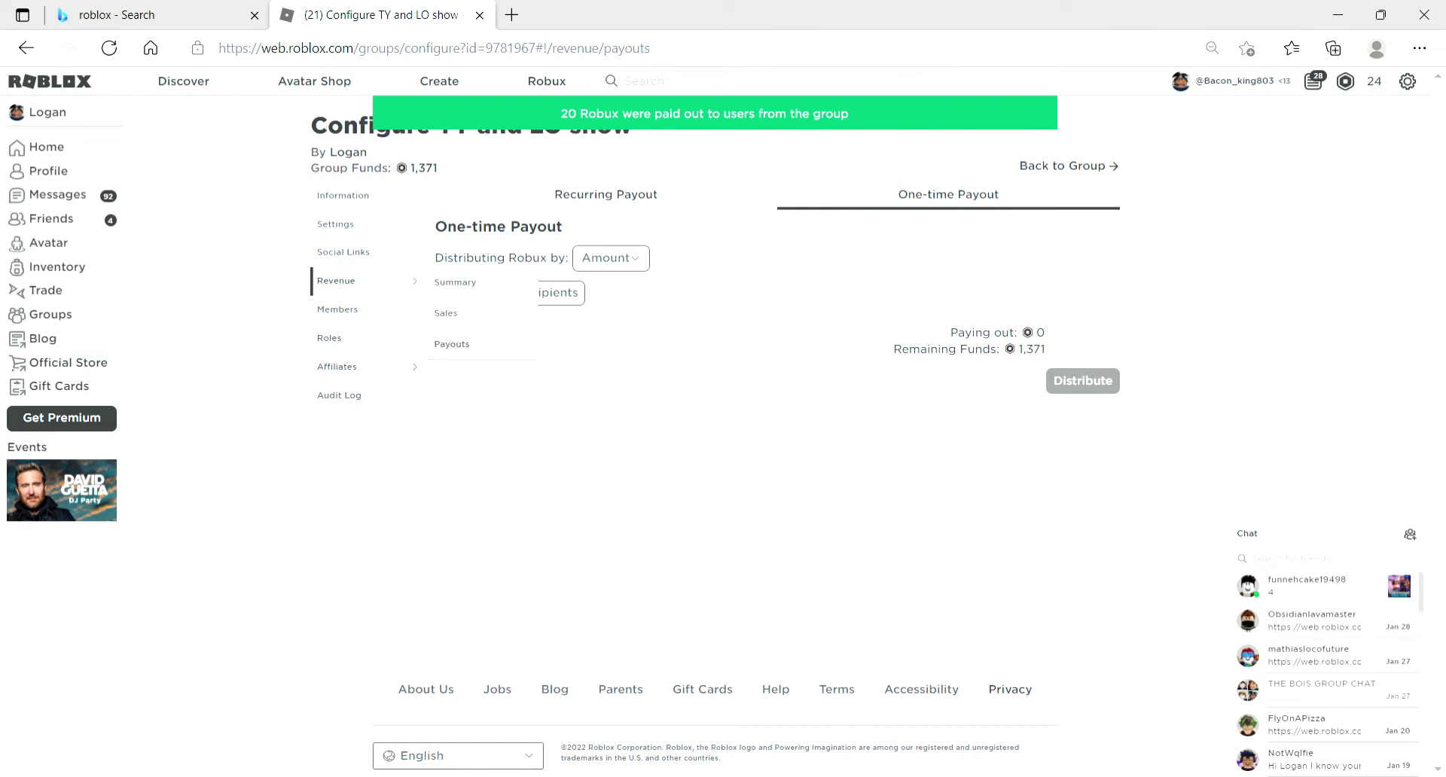
Copy the username of the first member in the fifth row on page 6 of the group's member list.
left_click(337, 309)
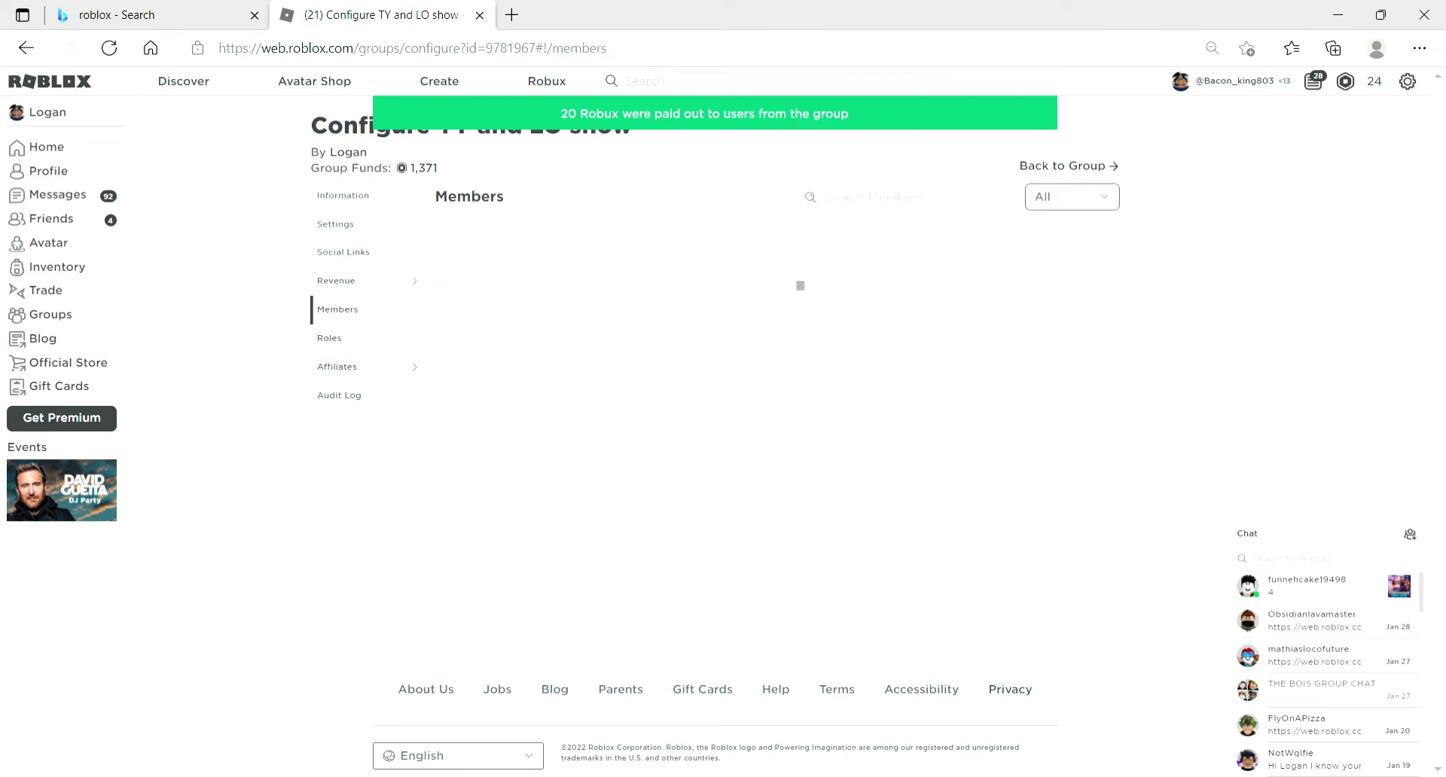
scroll(775, 377, "down", 4)
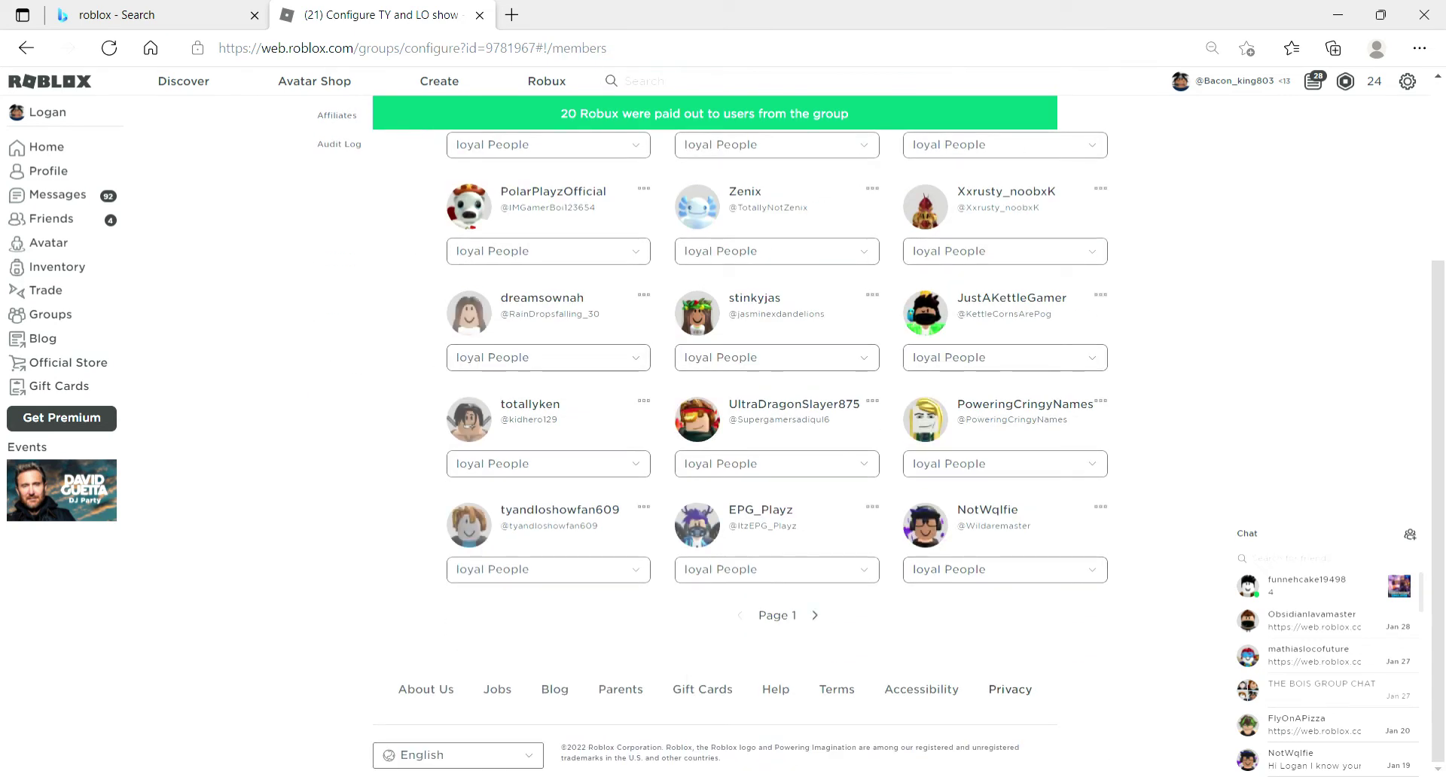
left_click(815, 616)
left_click(815, 616)
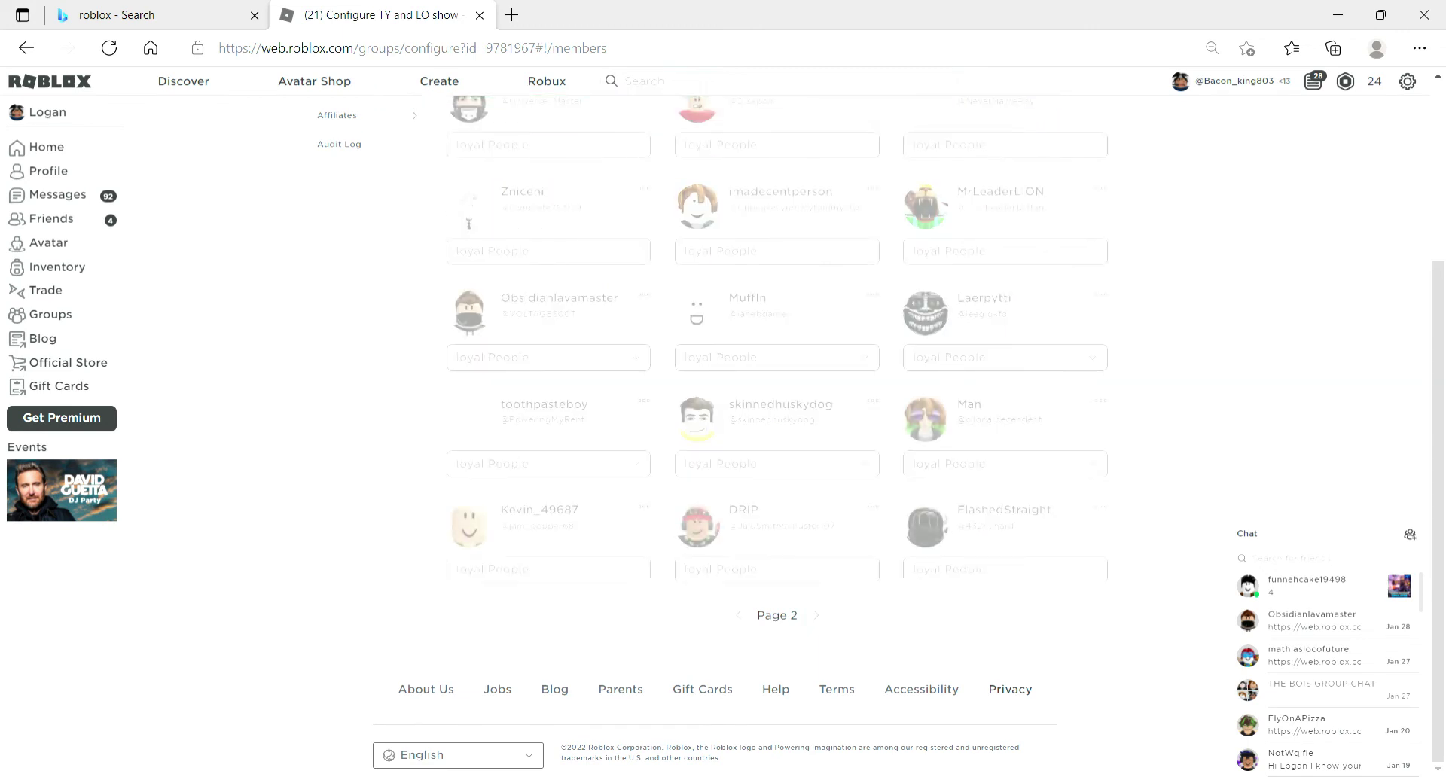
left_click(816, 615)
left_click(816, 615)
left_click(816, 615)
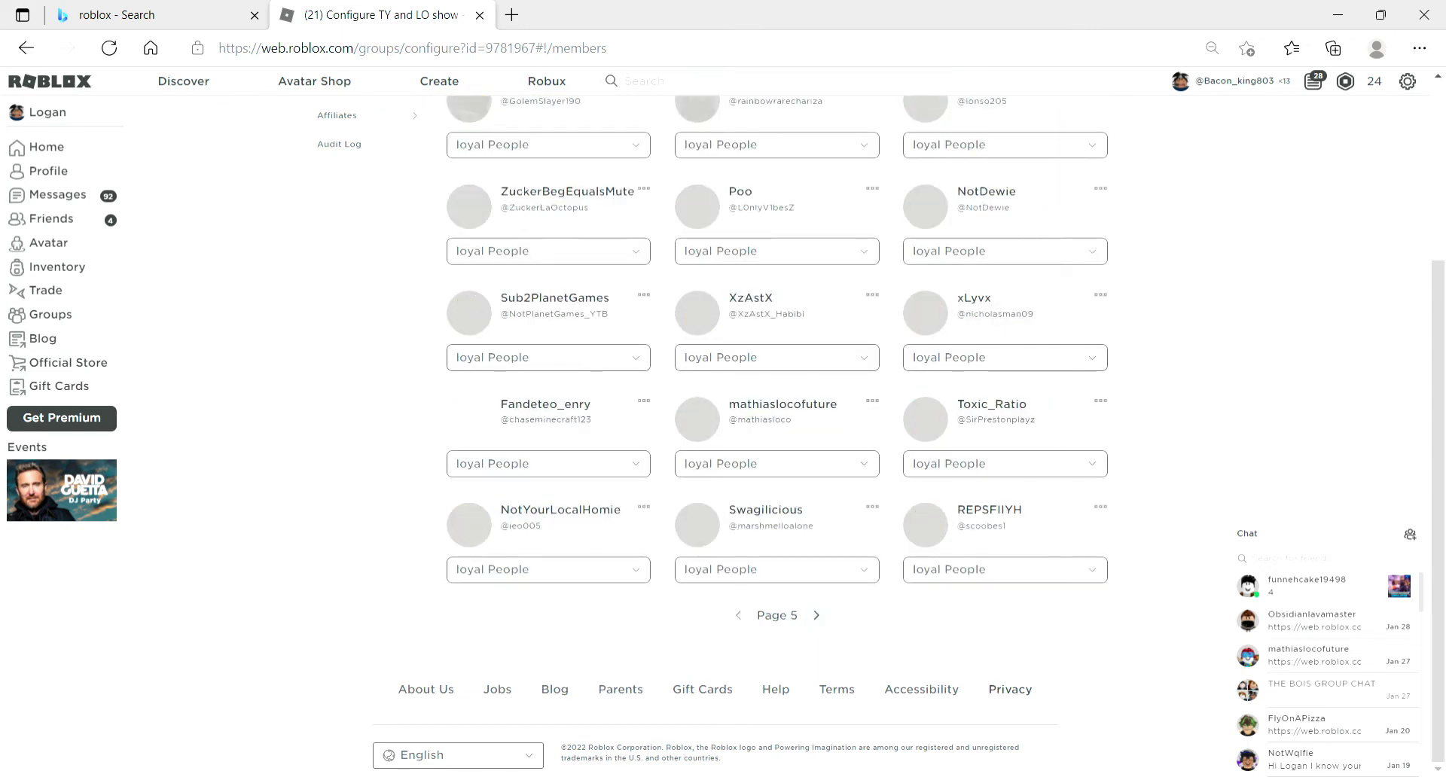
left_click(817, 615)
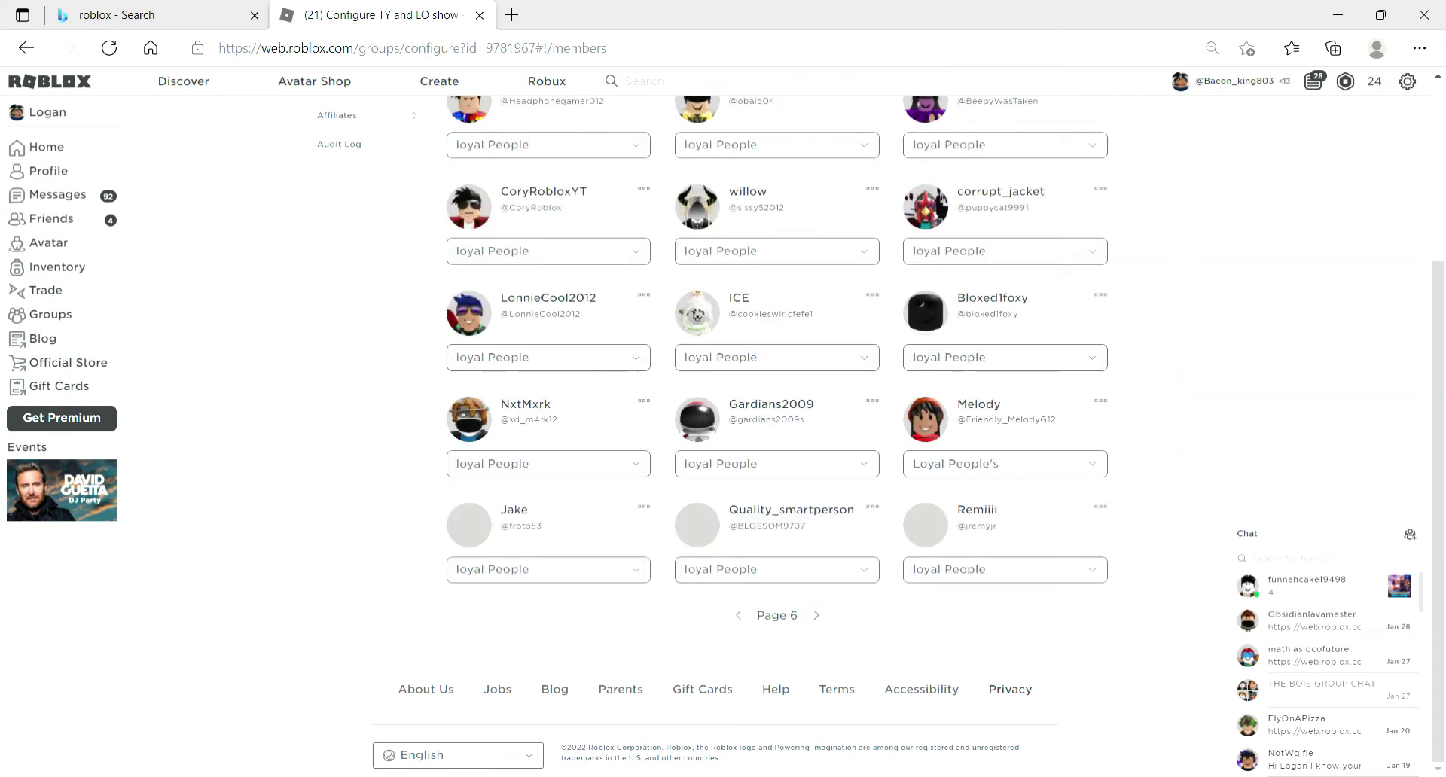
left_click_drag(500, 420, 558, 420)
key("ctrl+c")
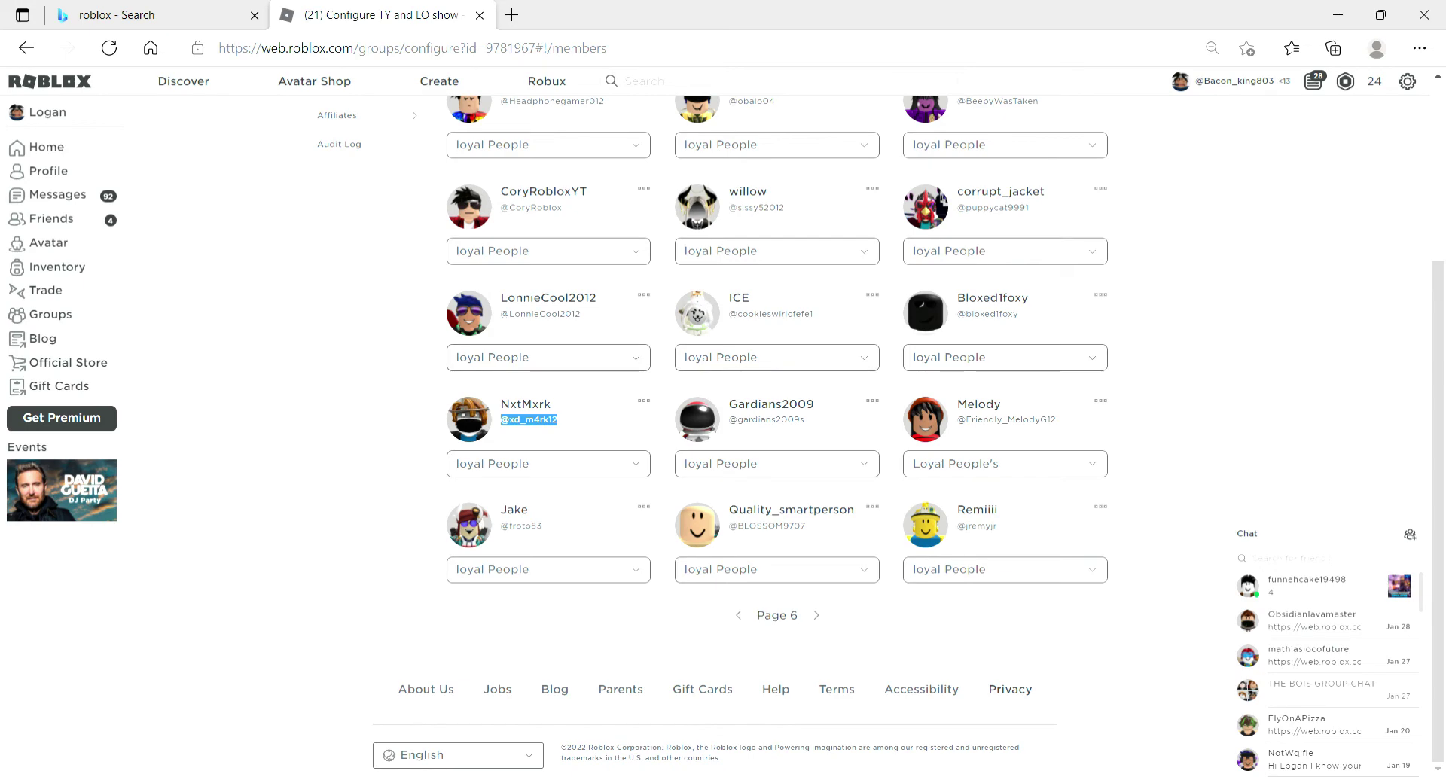
Add the member whose username was copied from members page 6 as a one-time payout recipient.
scroll(775, 430, "up", 3)
mouse_move(366, 281)
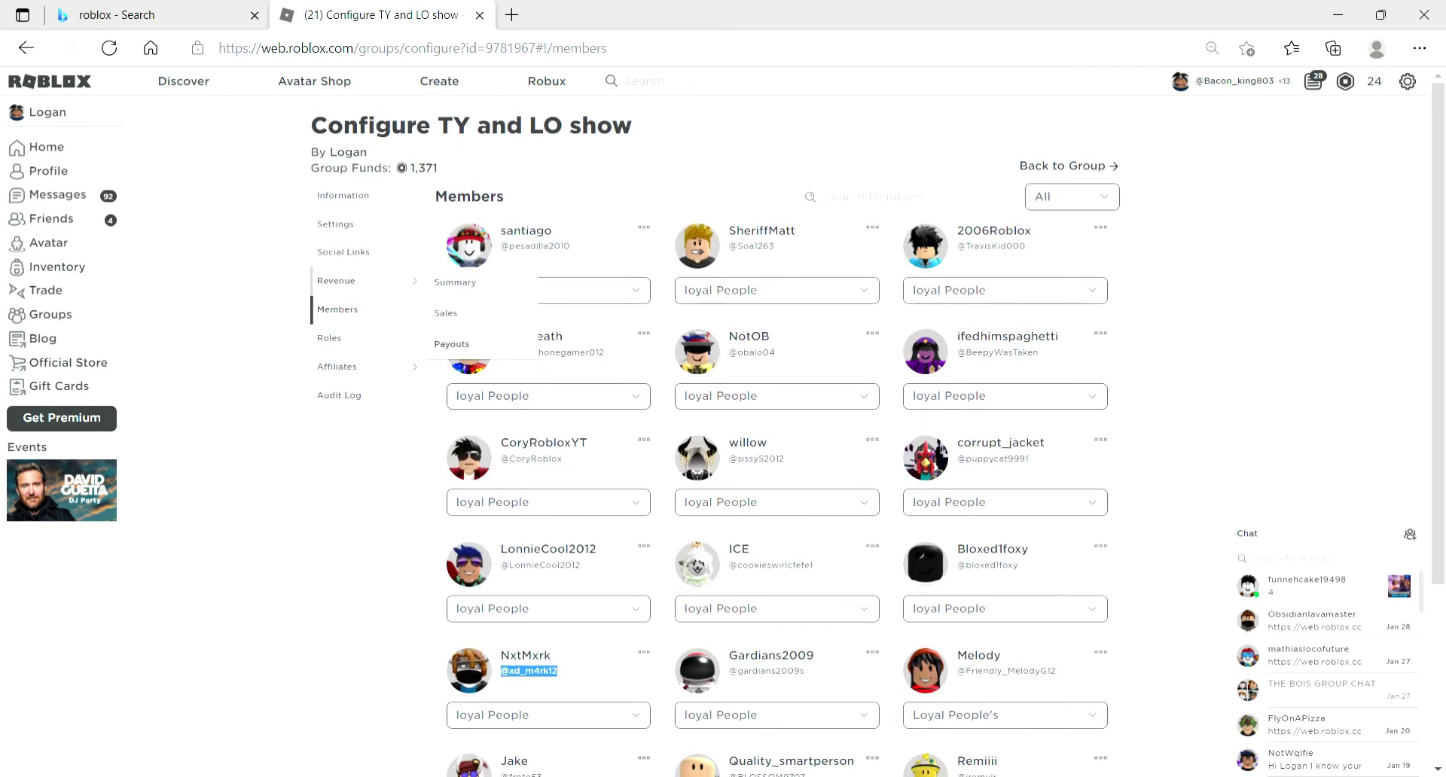
left_click(452, 343)
left_click(948, 195)
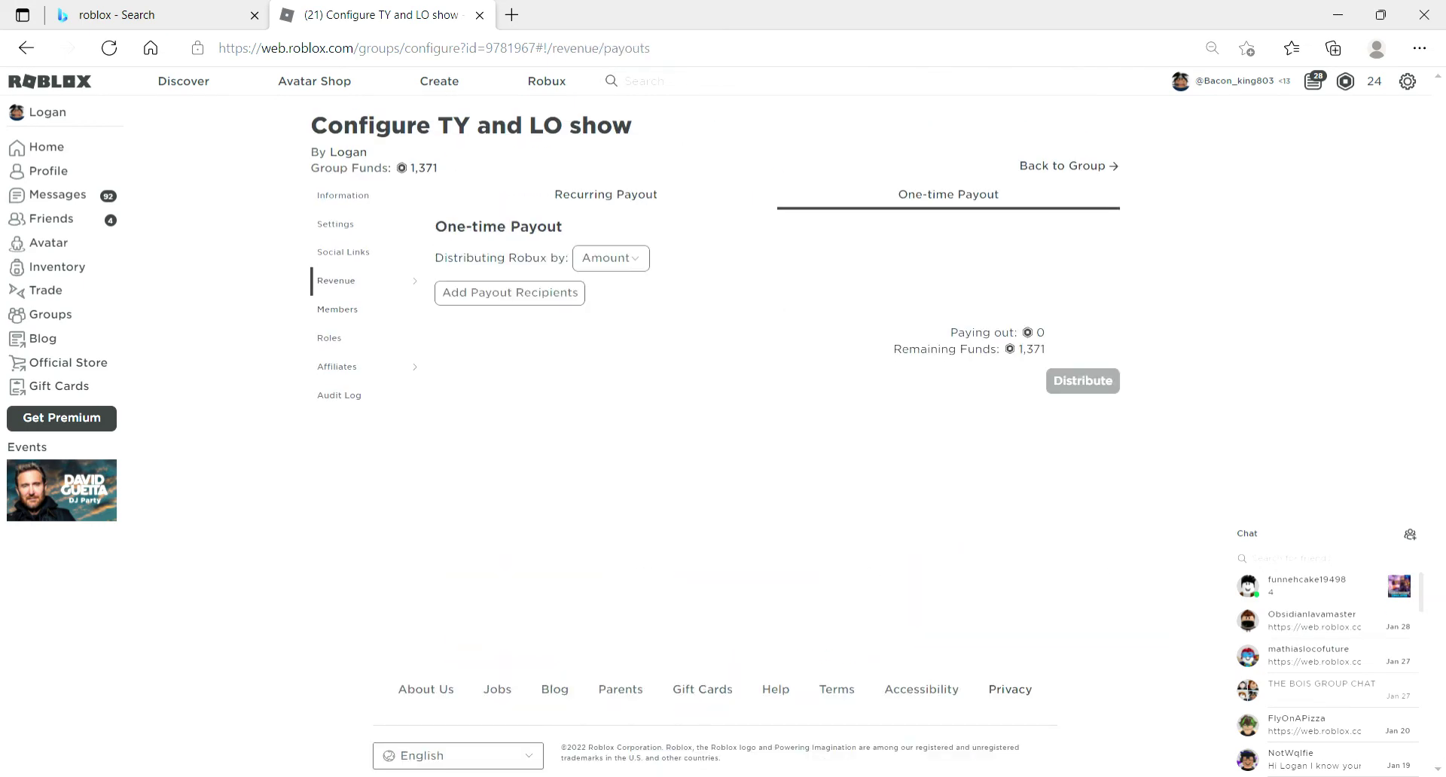
left_click(510, 293)
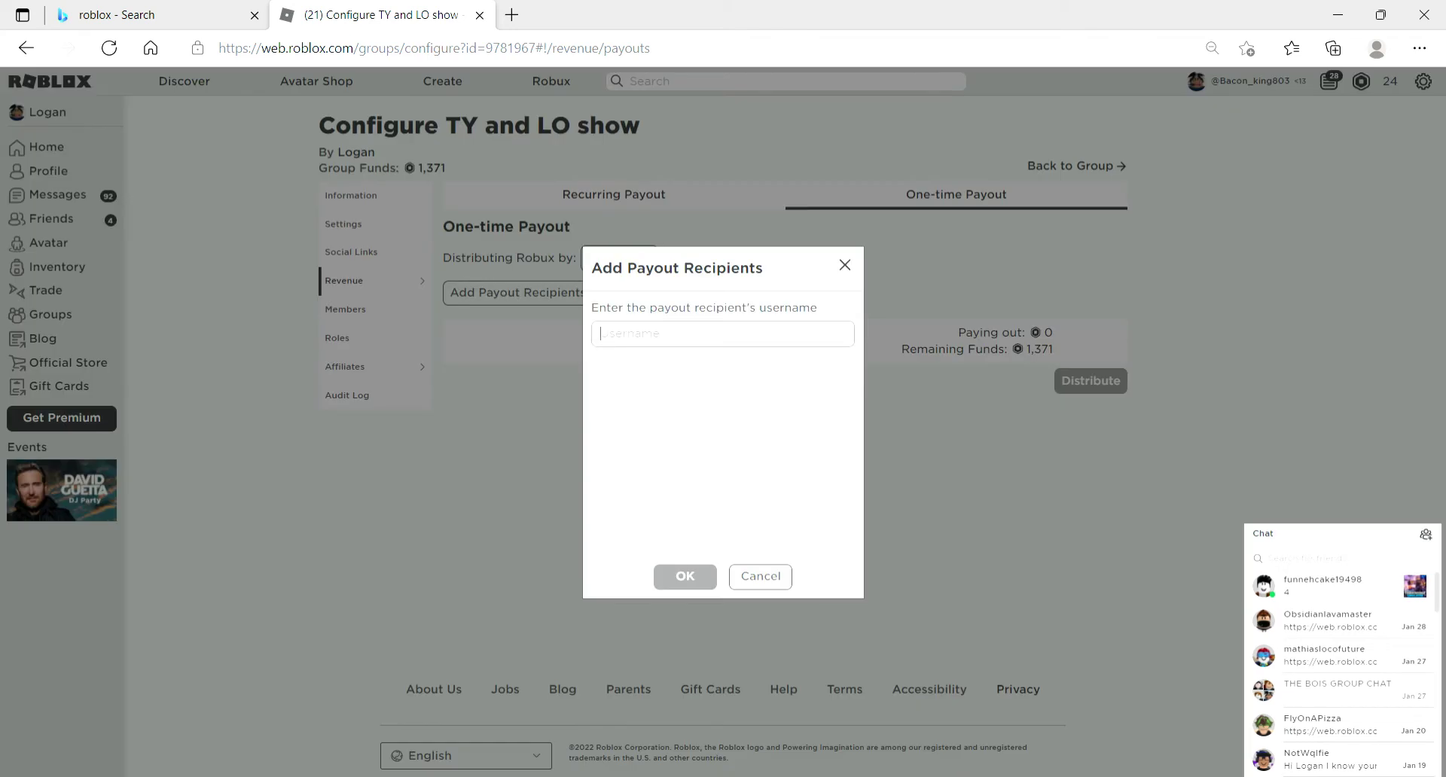
key("ctrl+v")
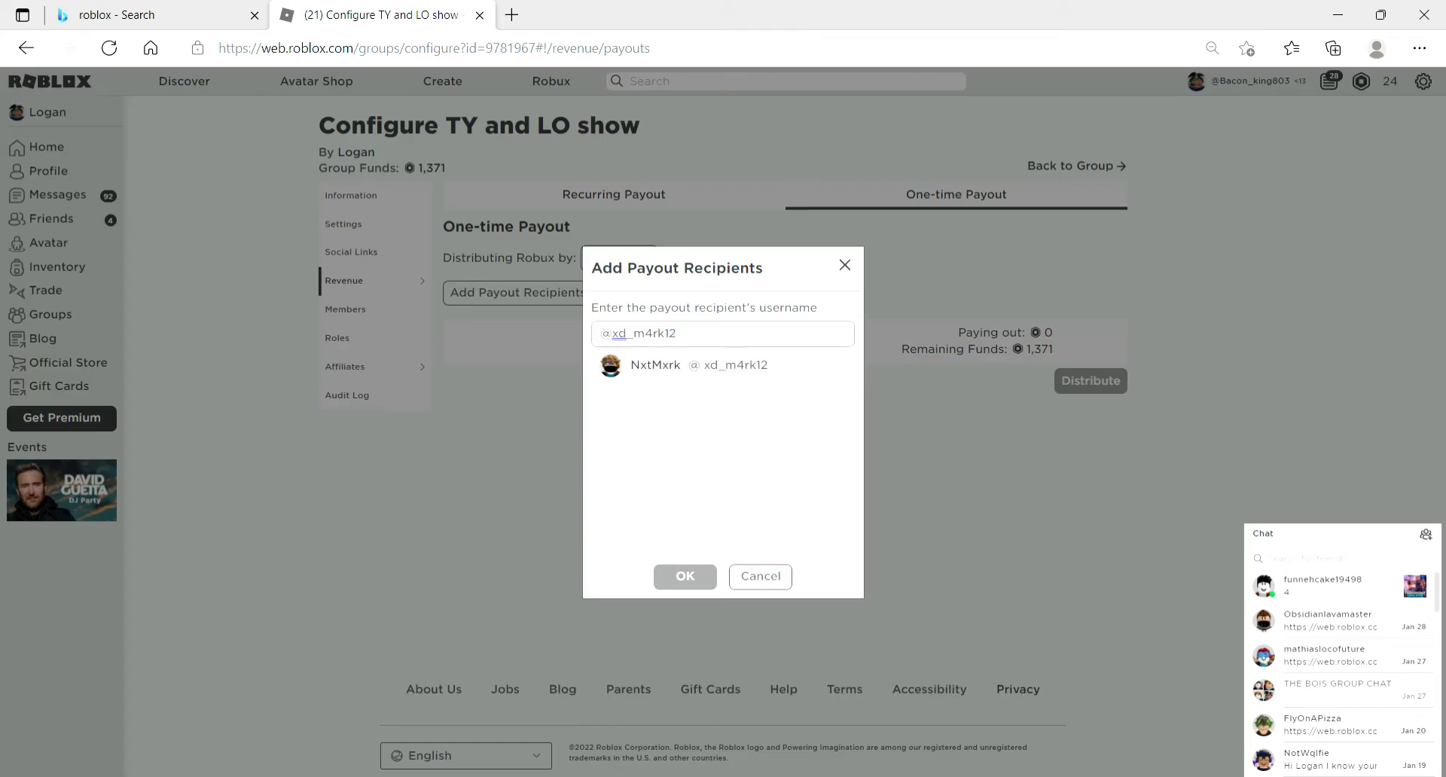
left_click(699, 366)
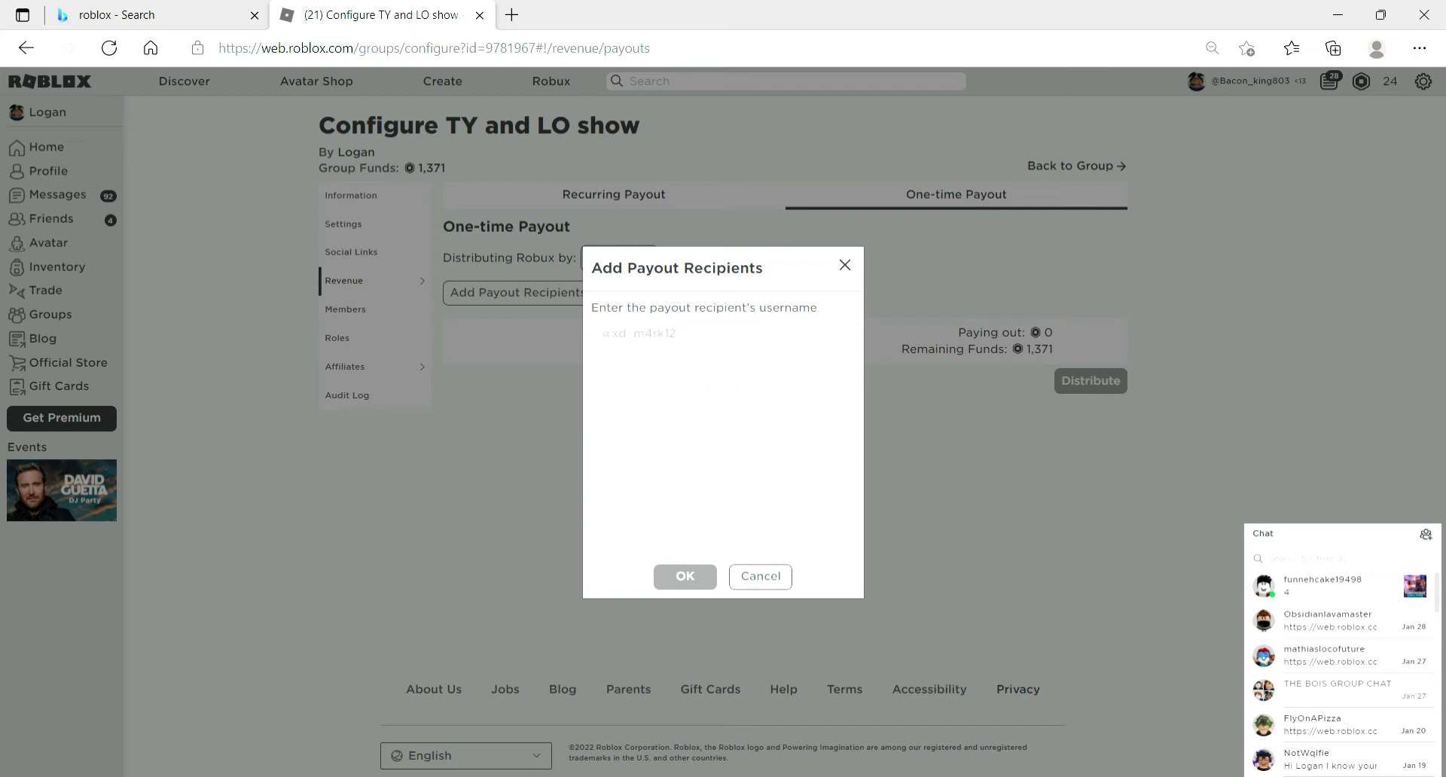
left_click(686, 577)
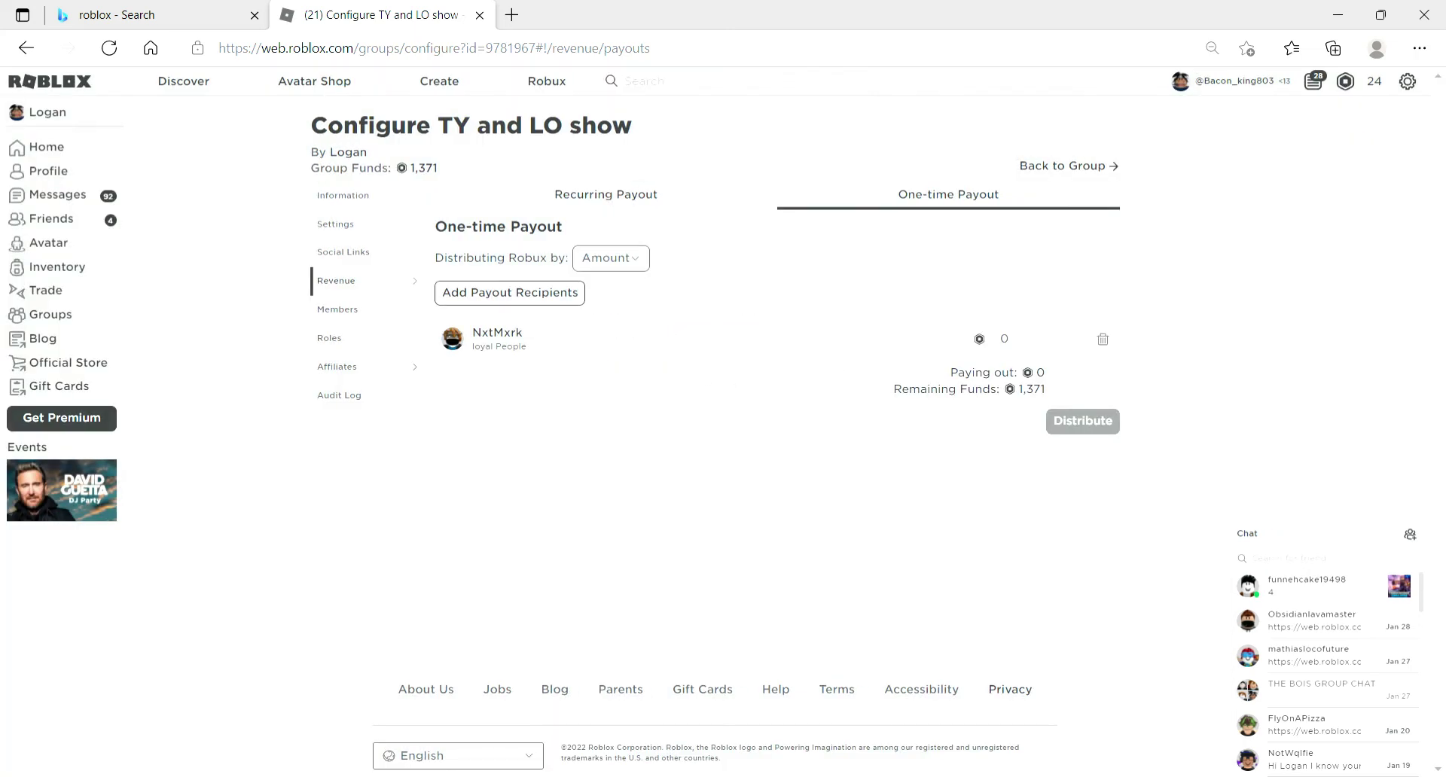
Distribute 20 Robux from the group funds to the recipient added from members page 6.
left_click(1016, 339)
type("20")
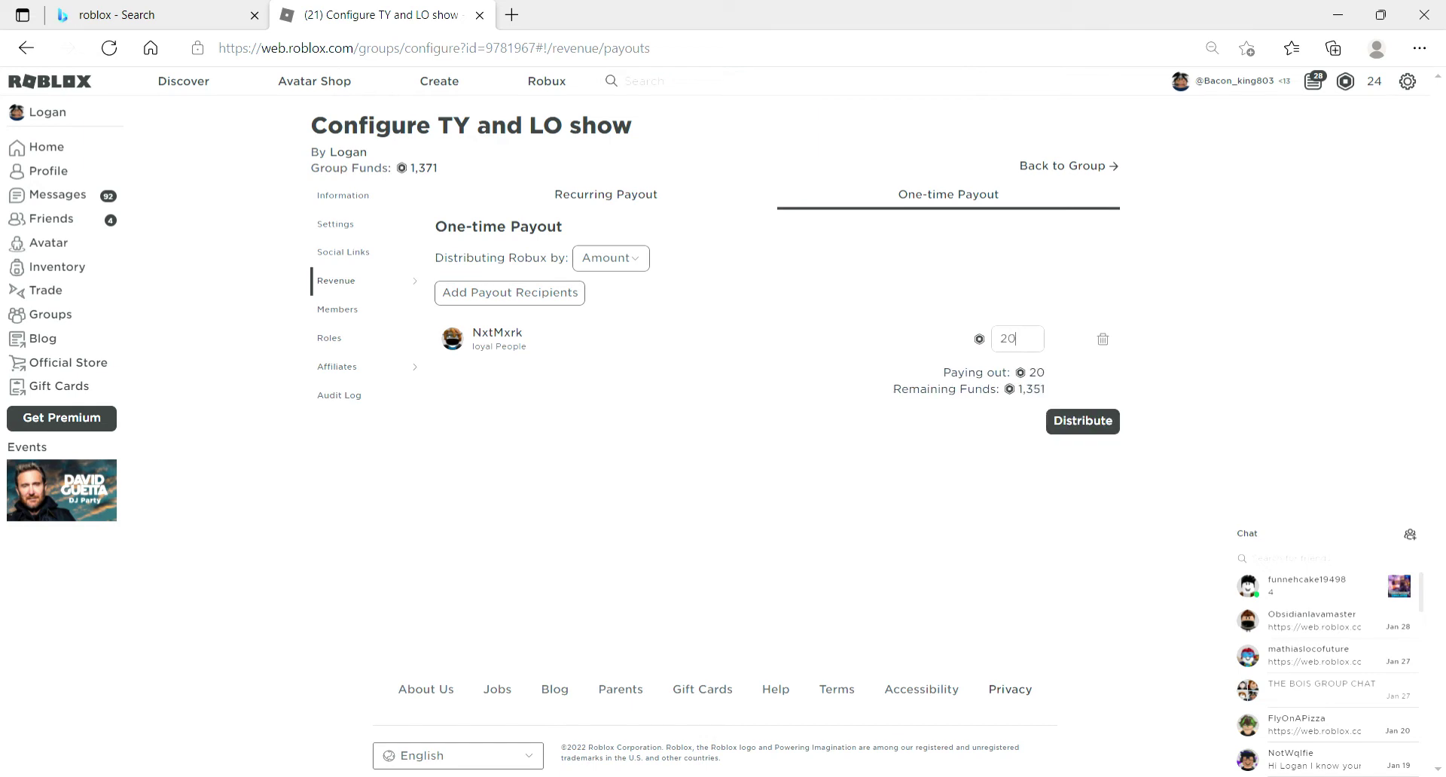
key("Return")
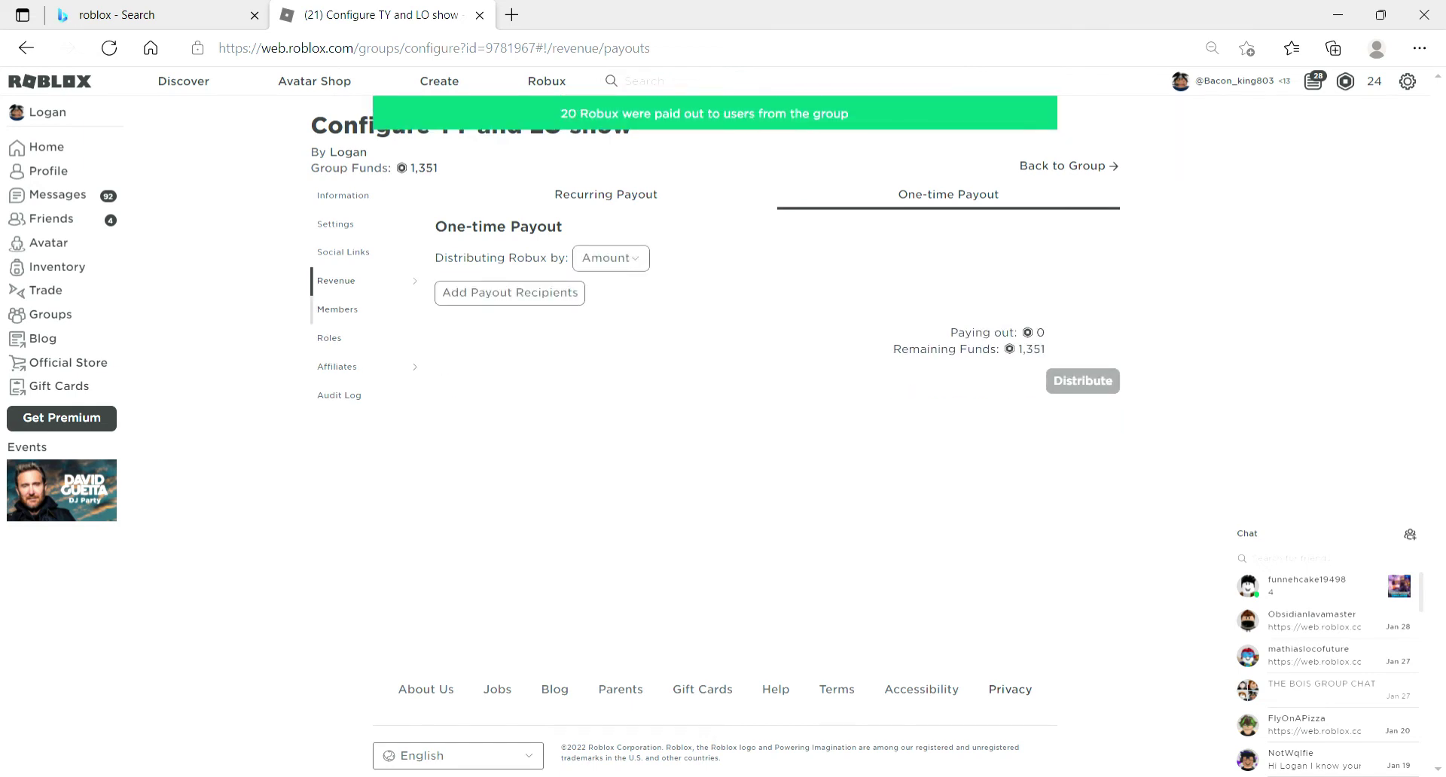
Copy the username of the first member in the fifth row on page 7 of the group's member list.
left_click(337, 310)
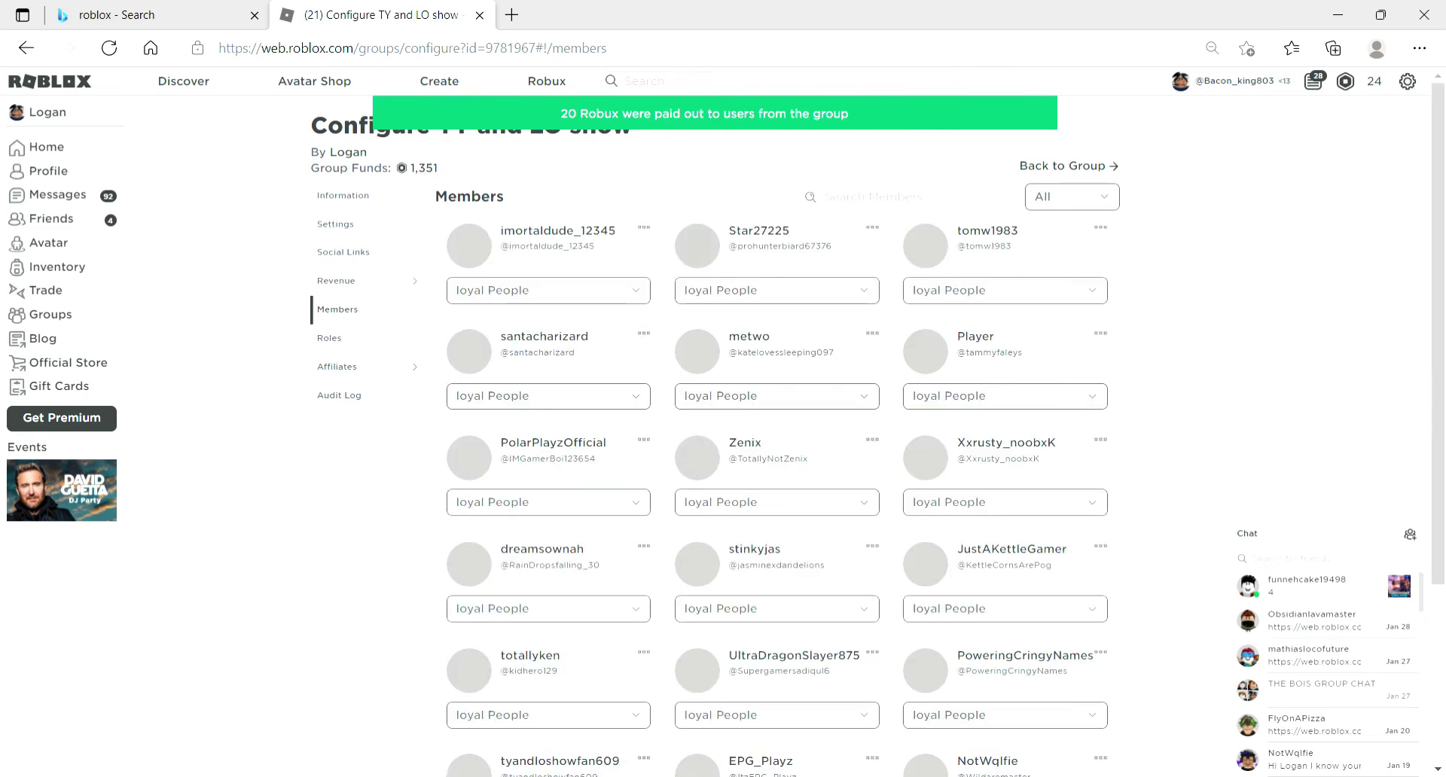
scroll(775, 452, "down", 3)
left_click(816, 614)
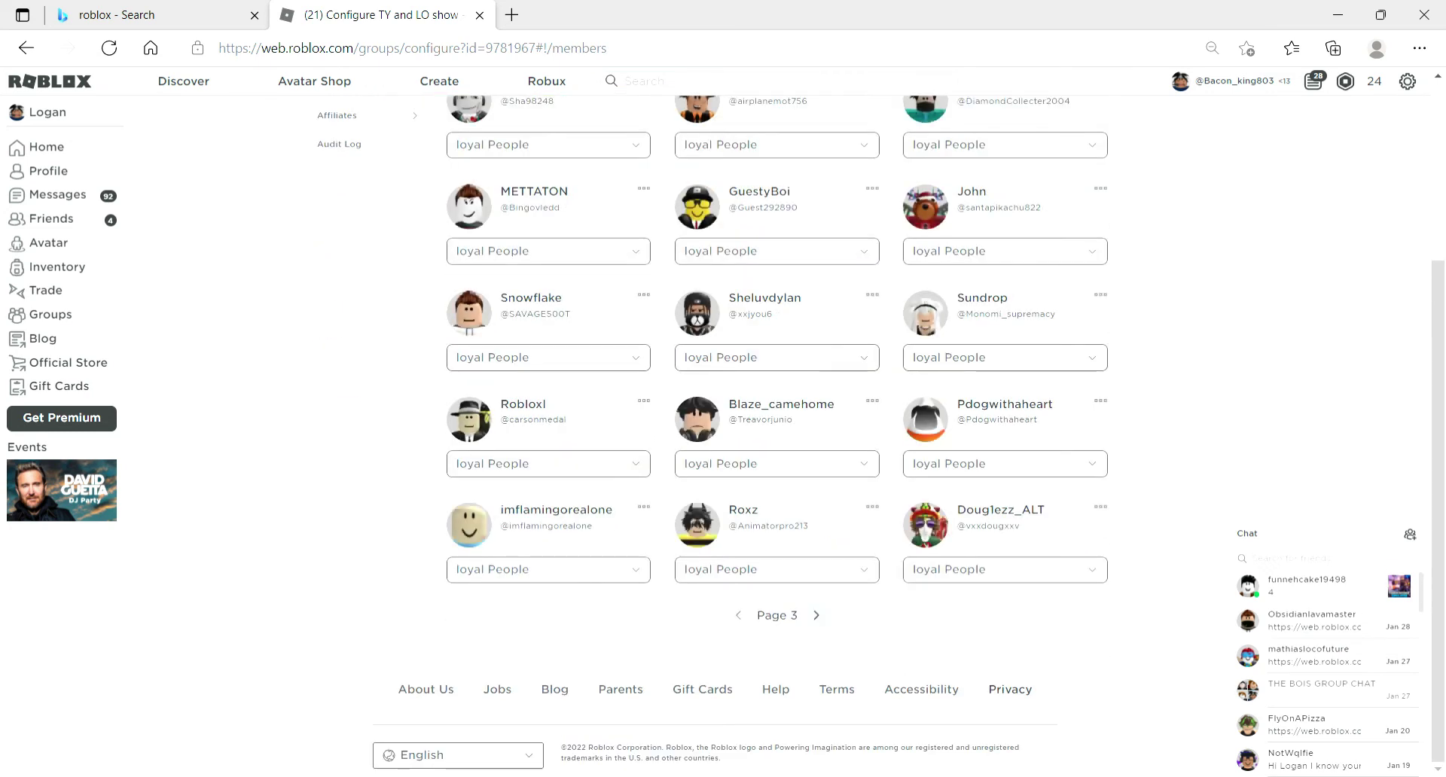
left_click(816, 615)
left_click(815, 615)
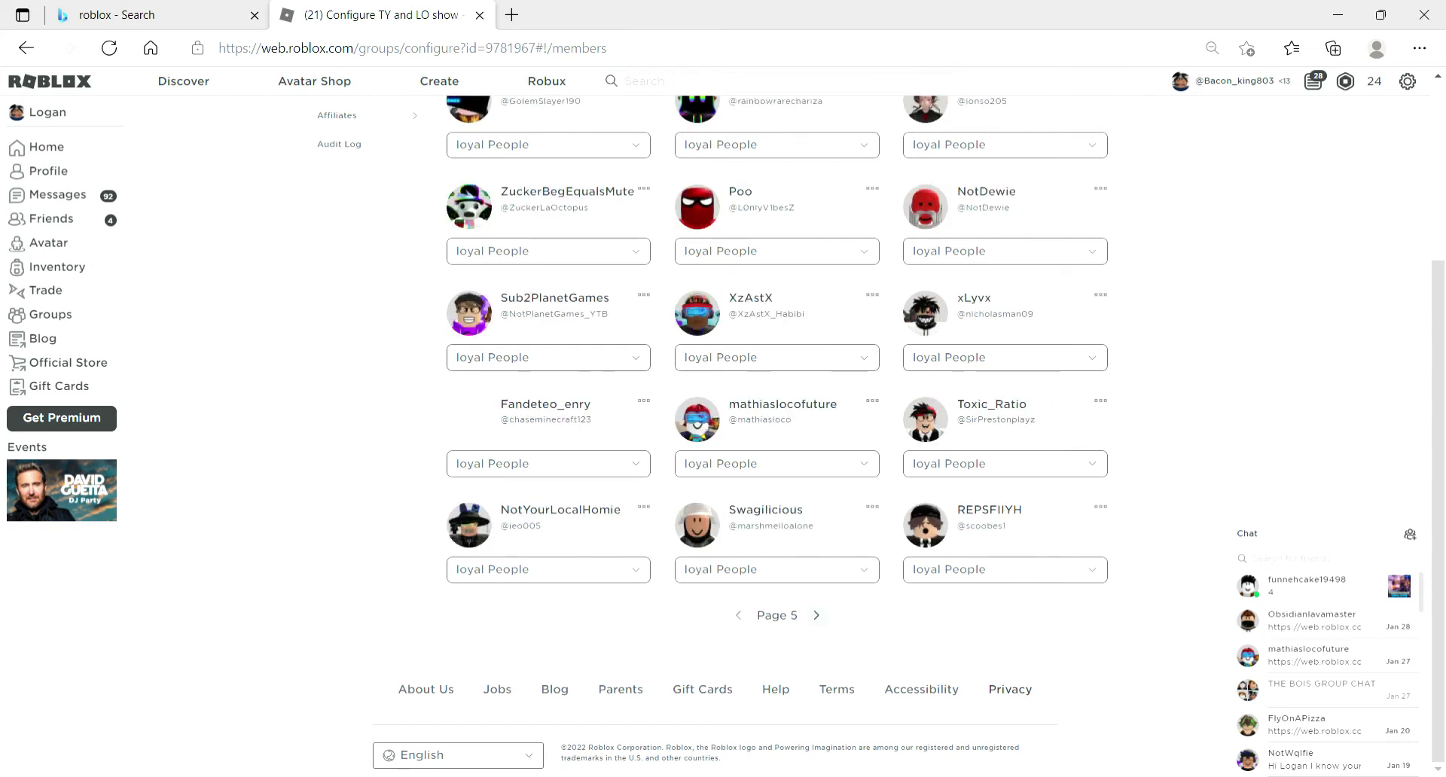
left_click(816, 615)
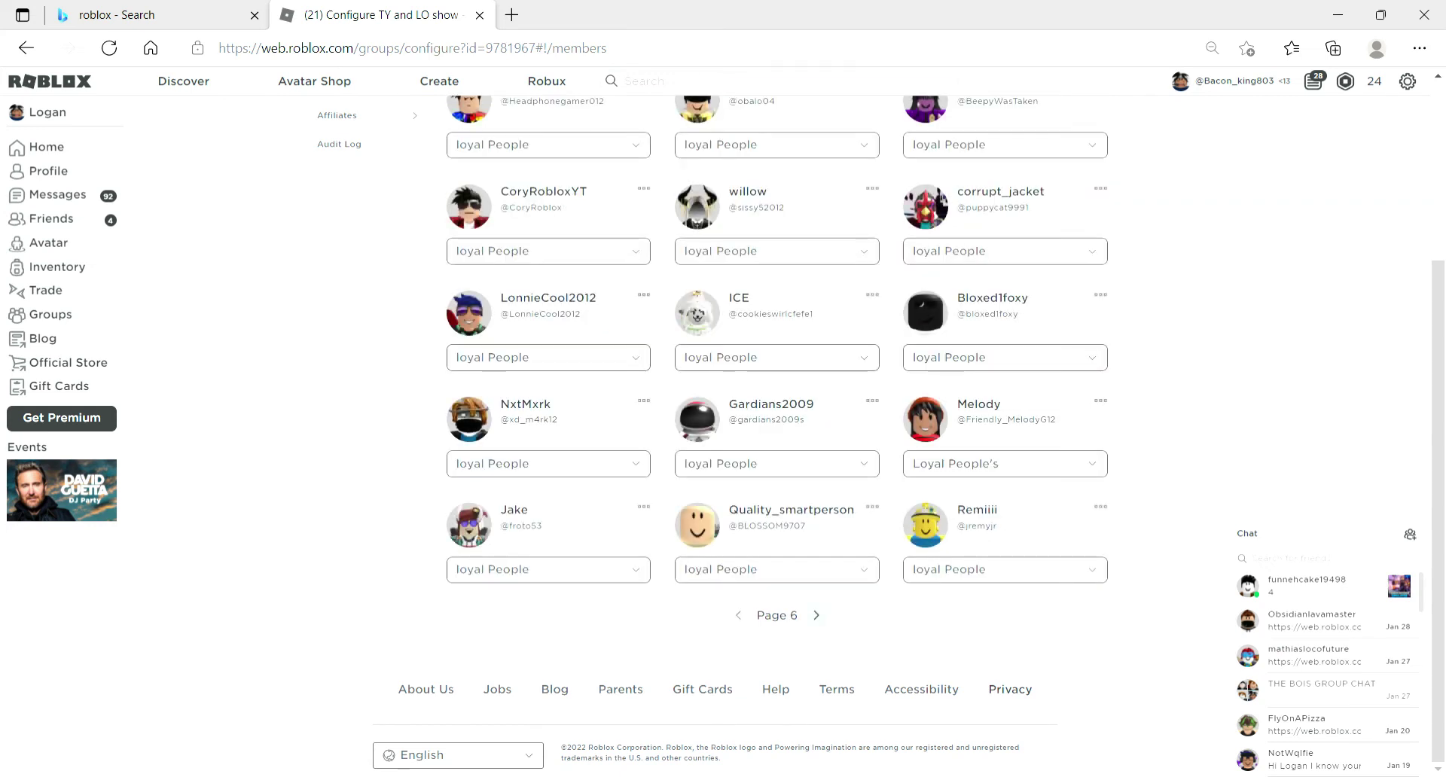
left_click(815, 615)
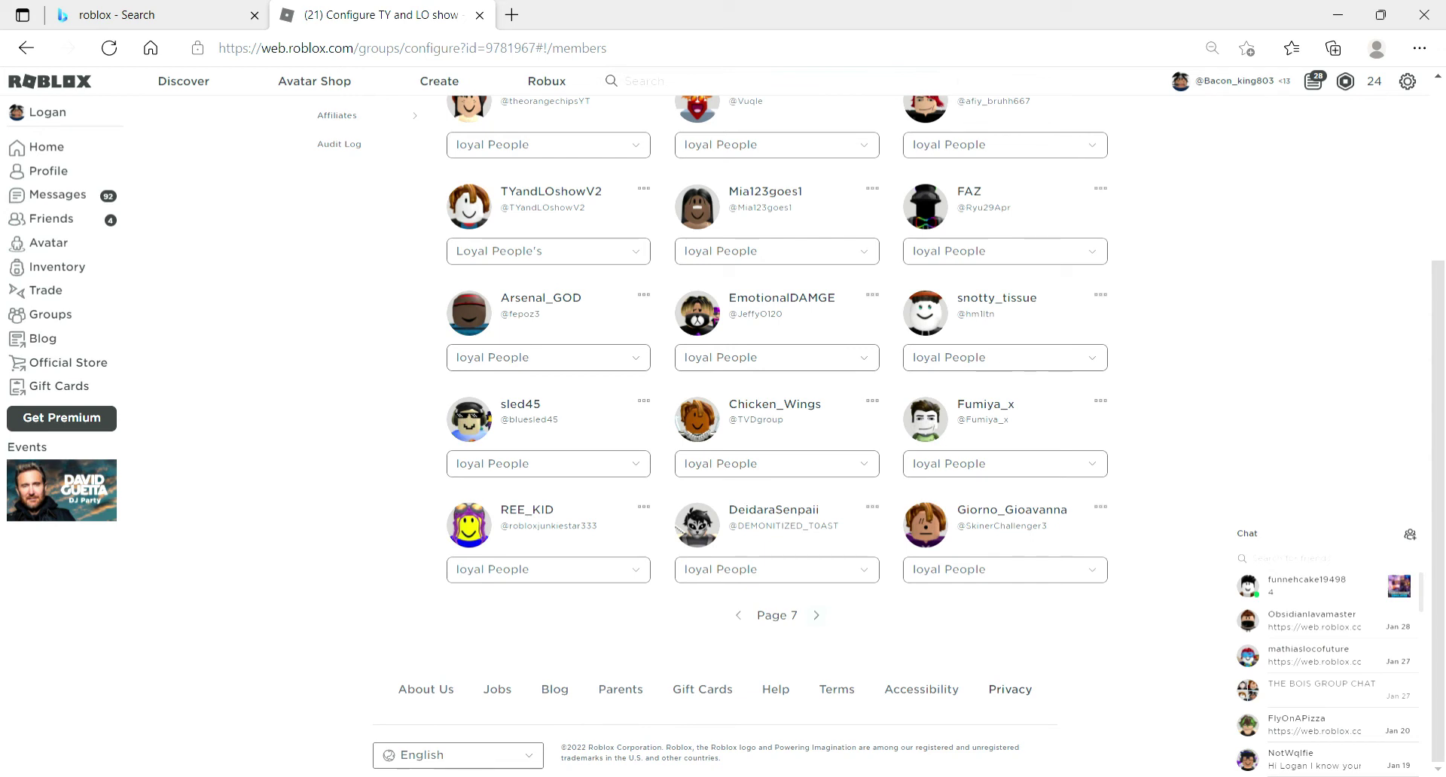
left_click_drag(501, 420, 559, 419)
key("ctrl+c")
Add the member whose username was copied from members page 7 as a one-time payout recipient.
scroll(558, 420, "up", 4)
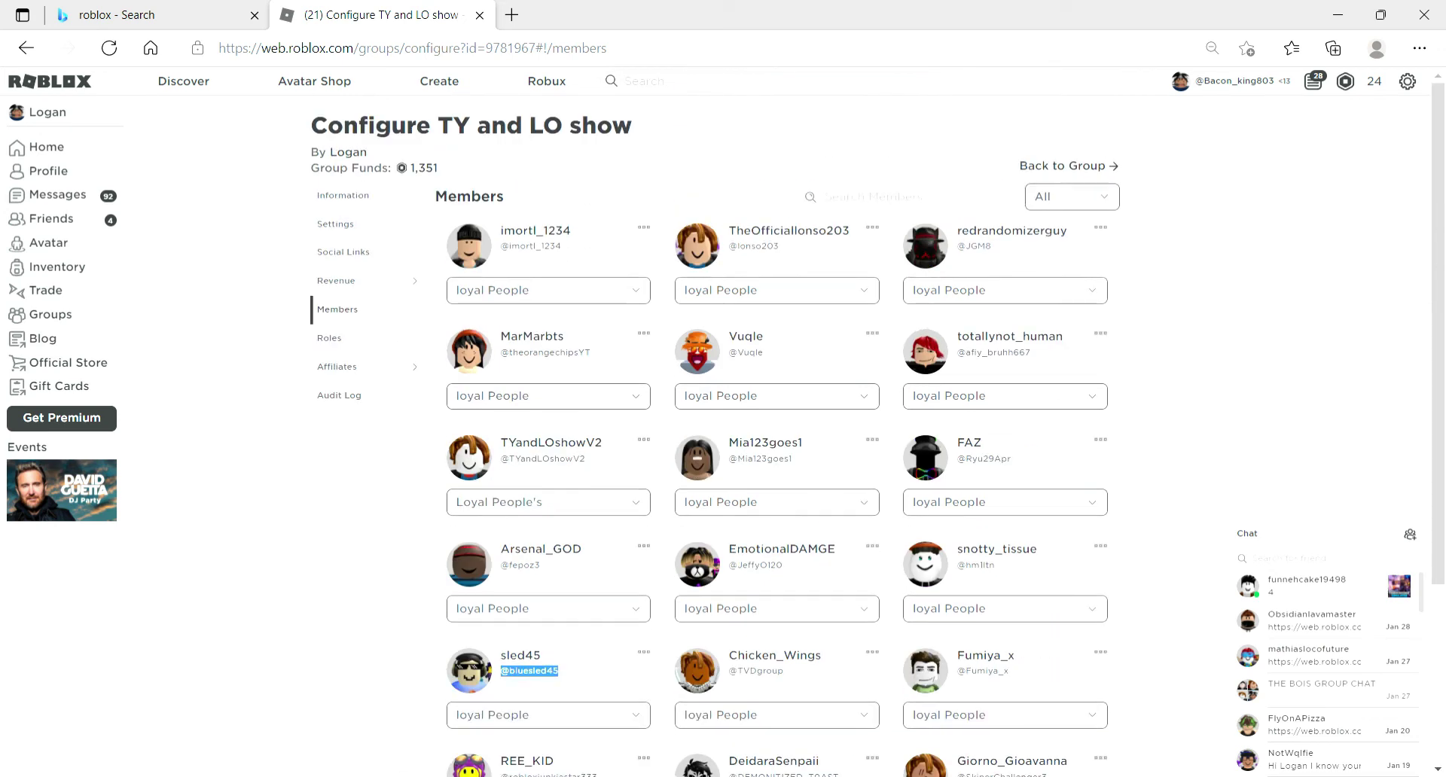
mouse_move(354, 281)
left_click(452, 344)
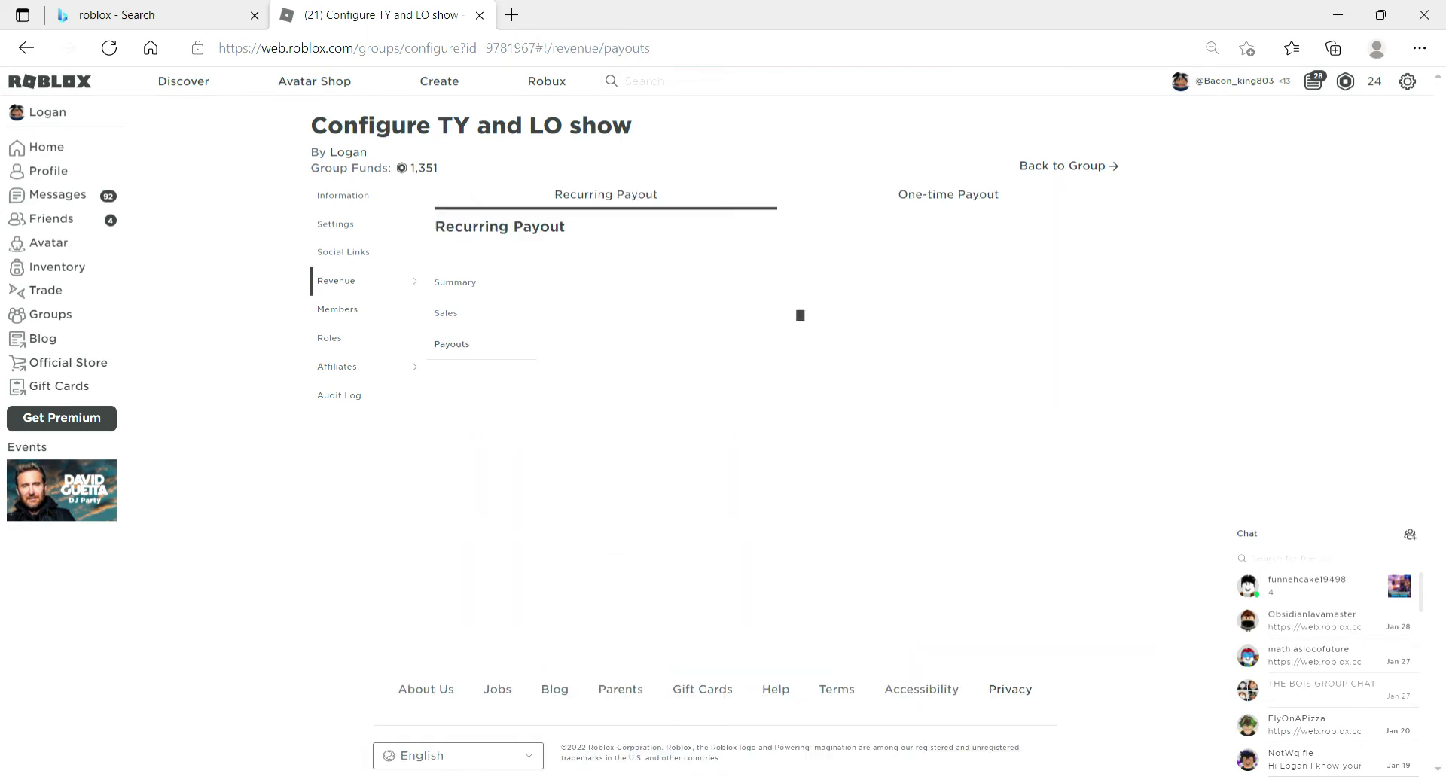
left_click(948, 195)
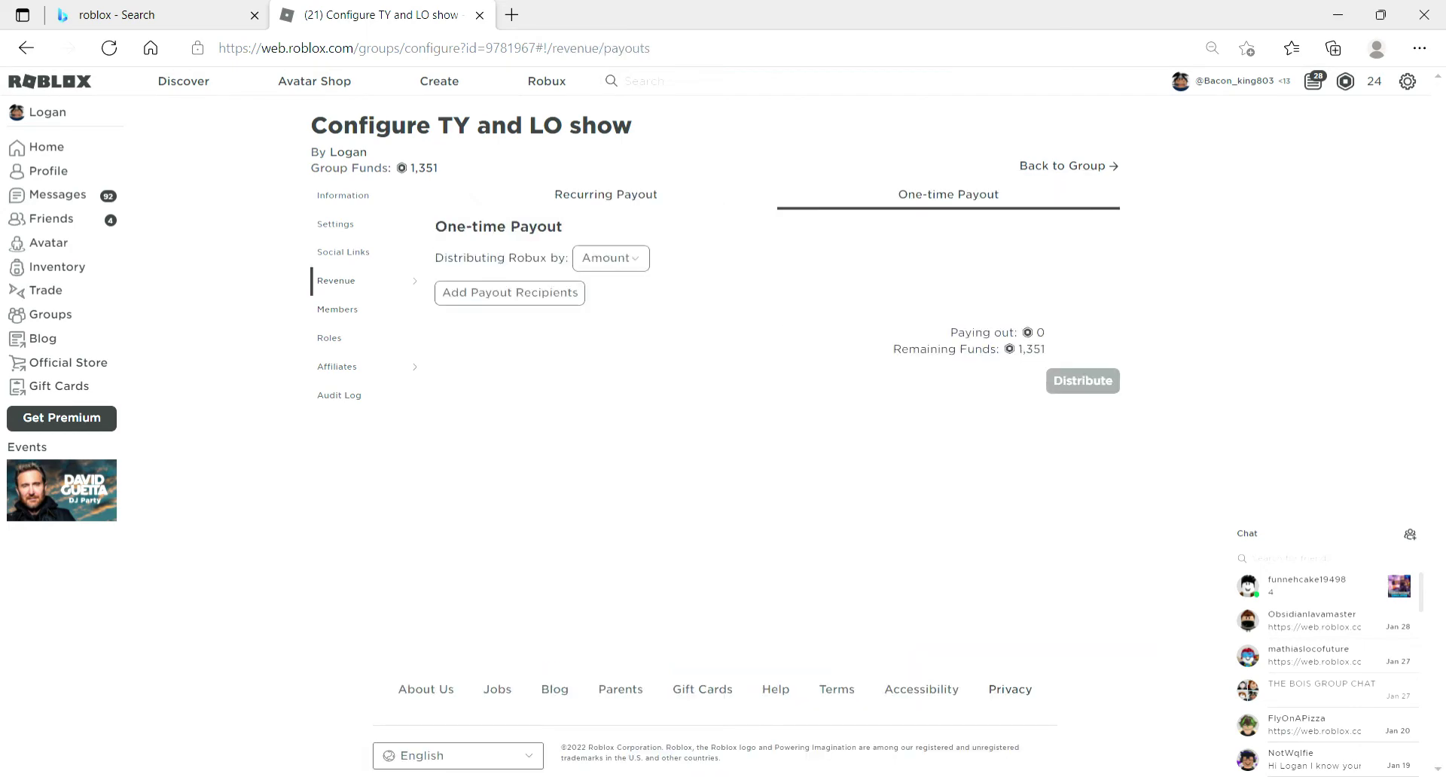
left_click(510, 293)
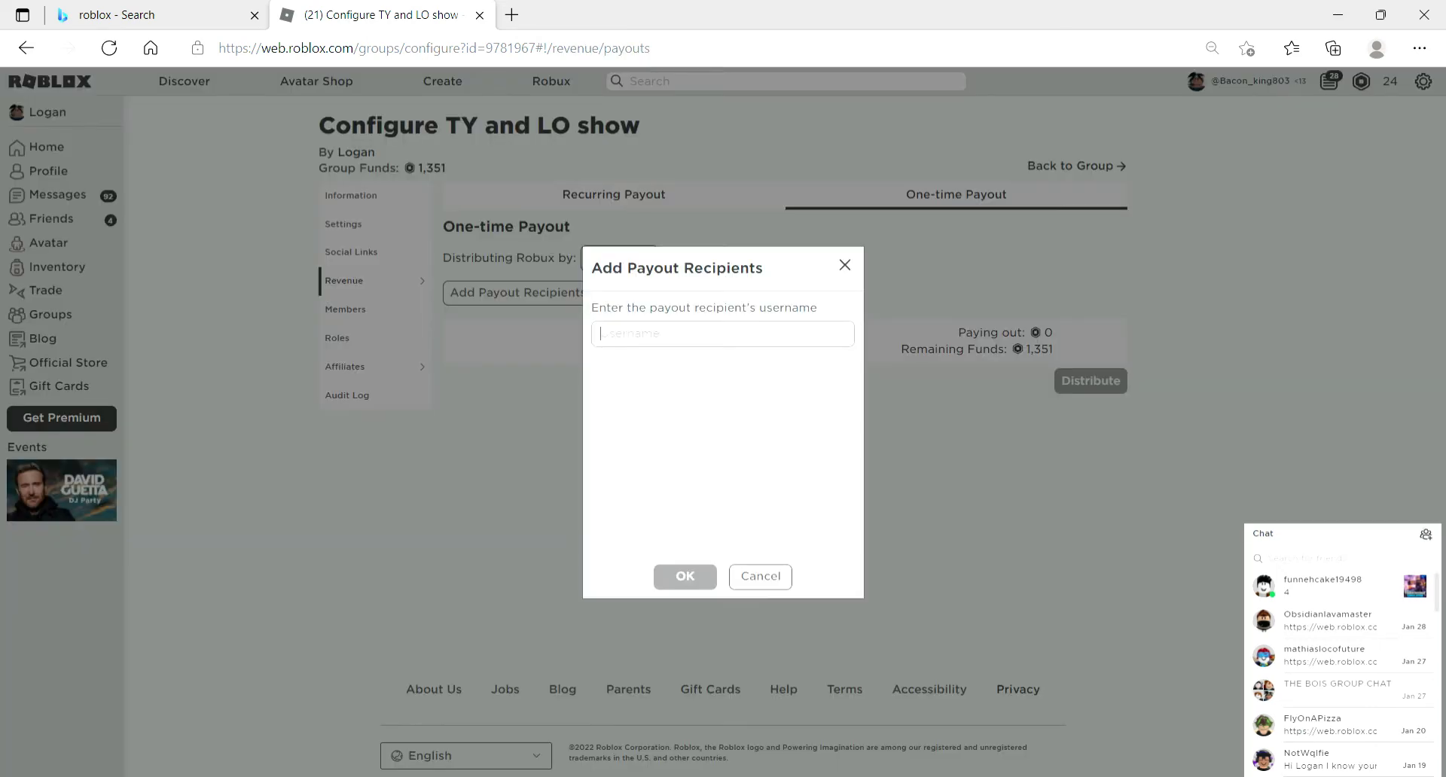
key("ctrl+v")
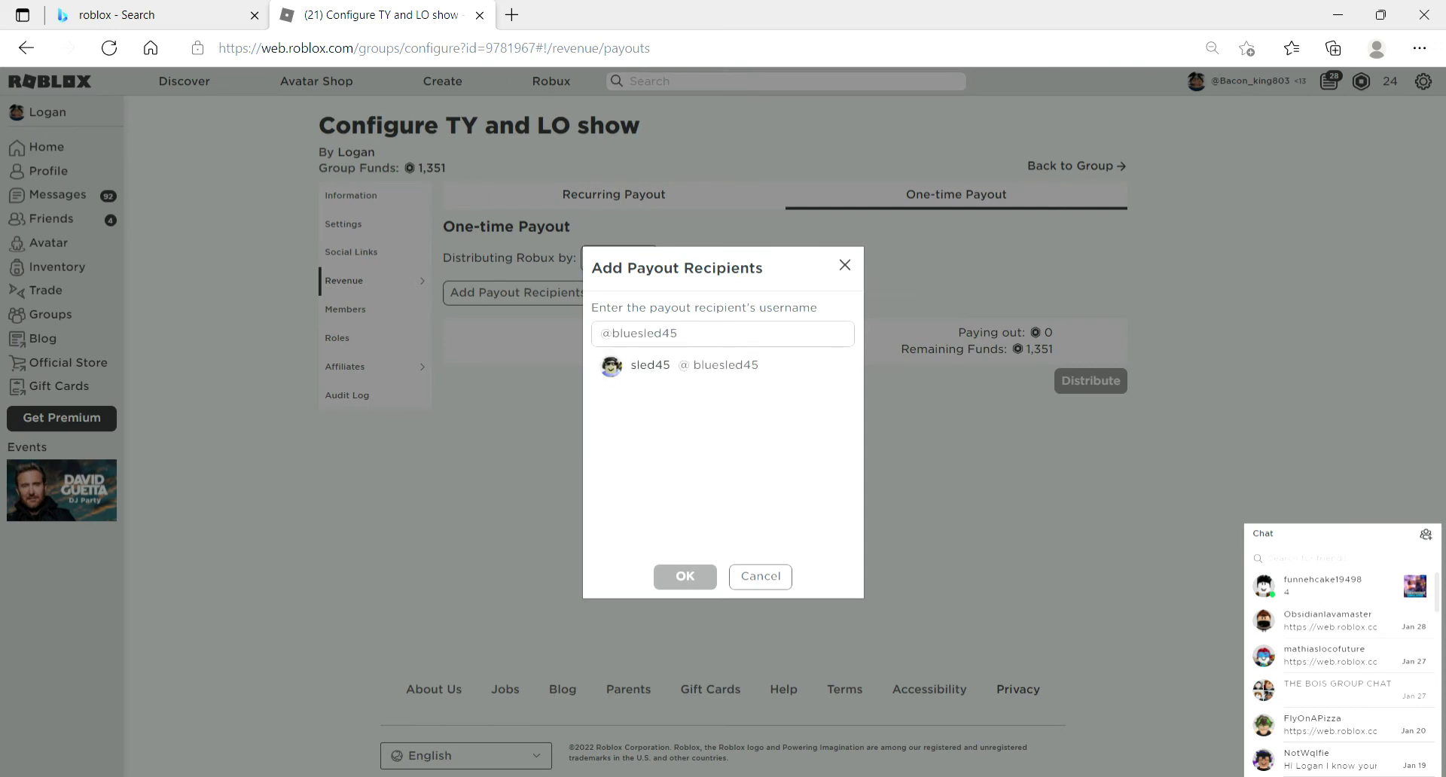
left_click(684, 367)
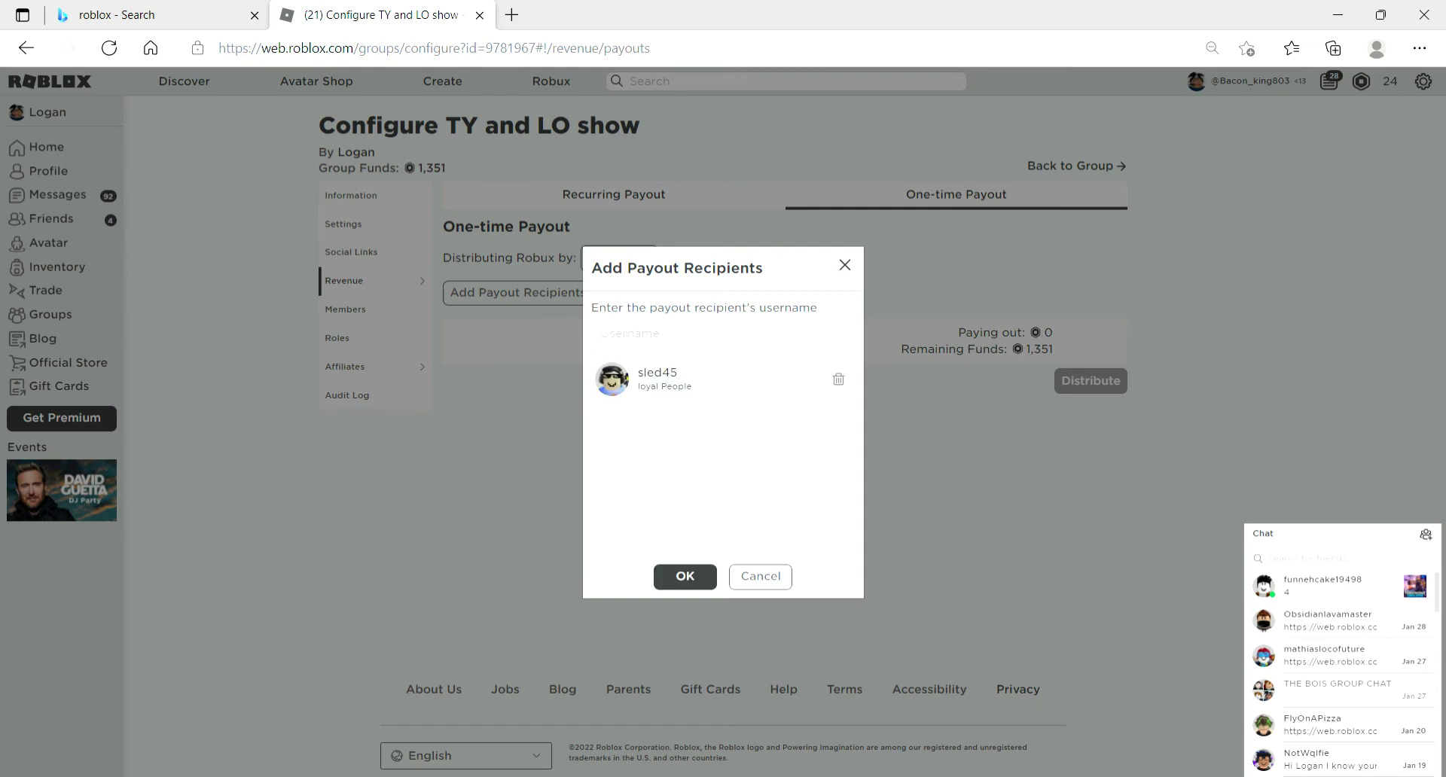
left_click(684, 577)
Distribute 20 Robux from the group funds to the recipient added from members page 7.
left_click(1017, 339)
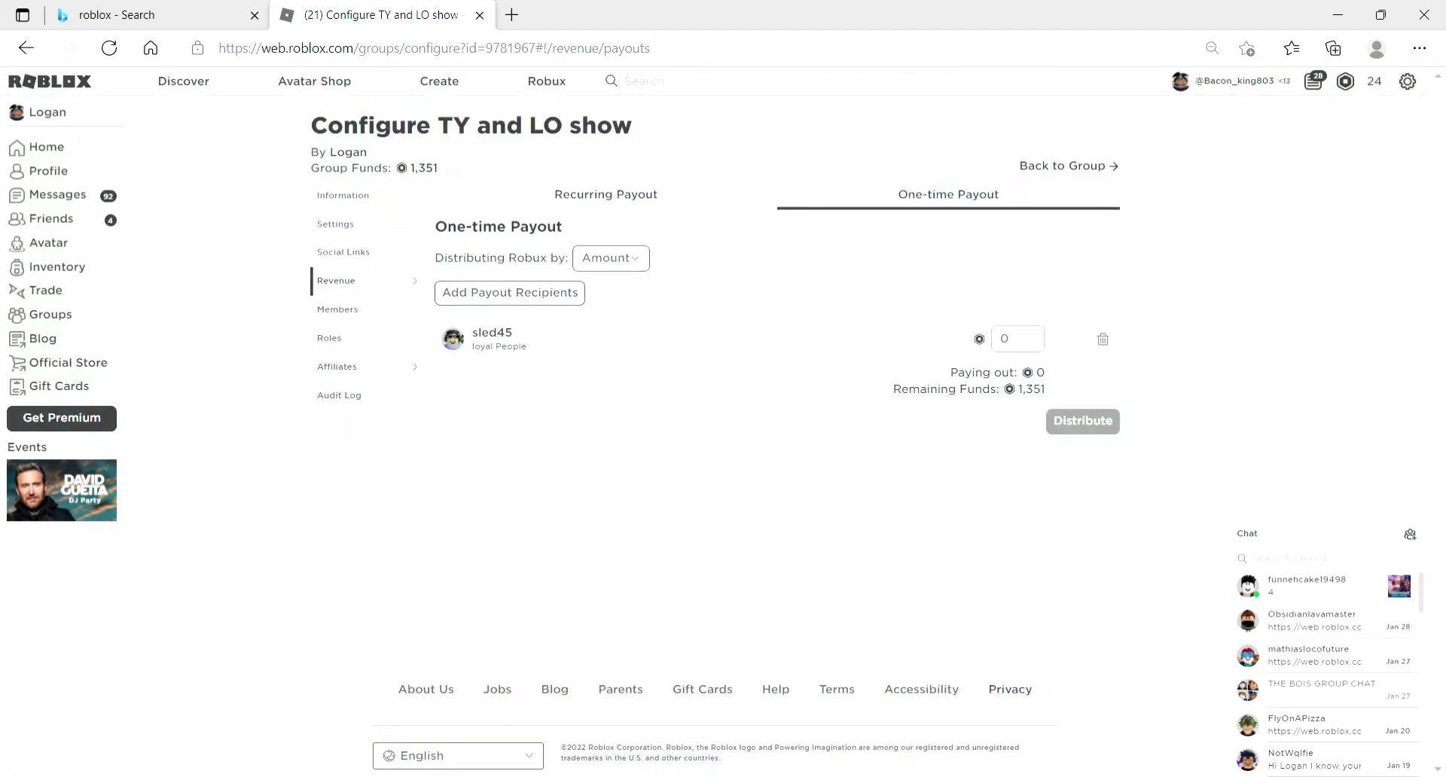
type("20")
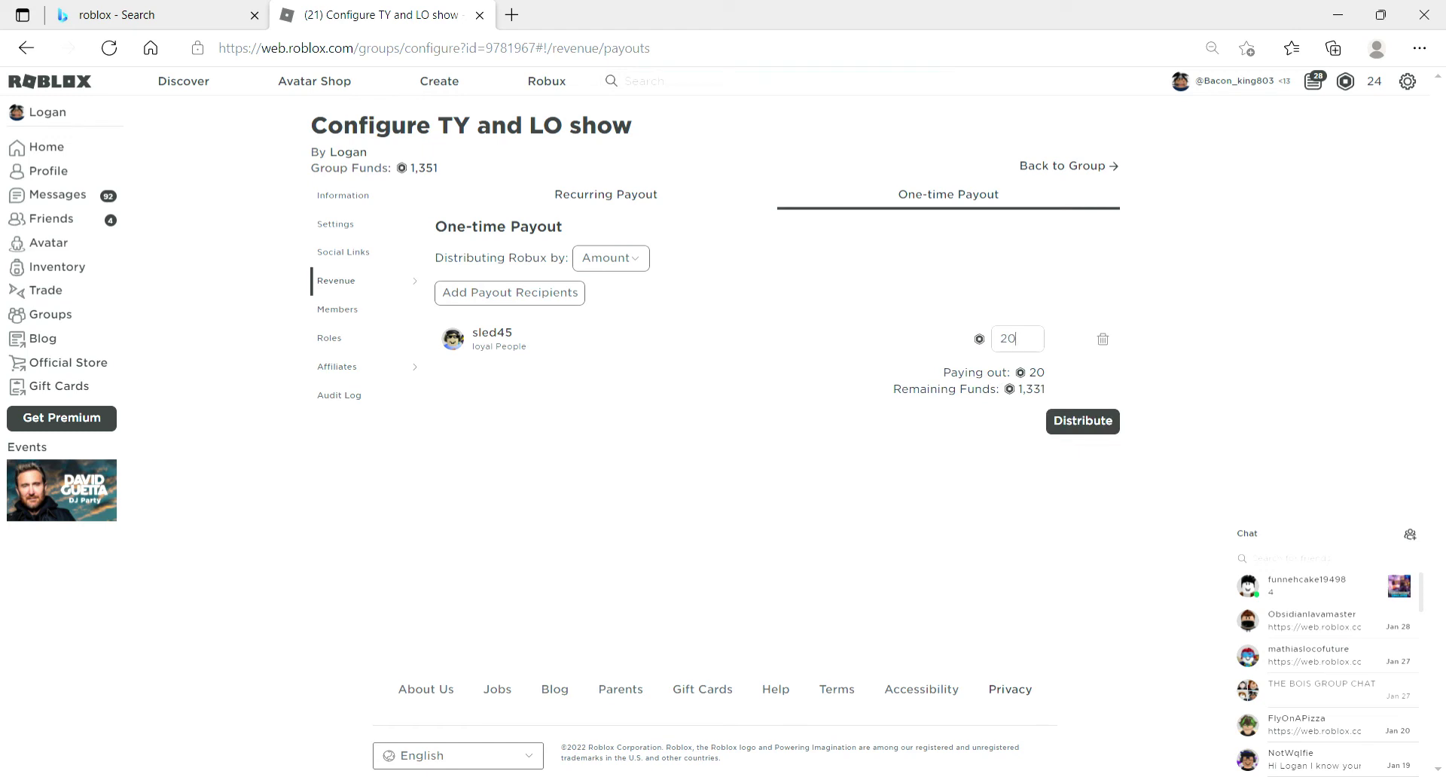
left_click(1082, 422)
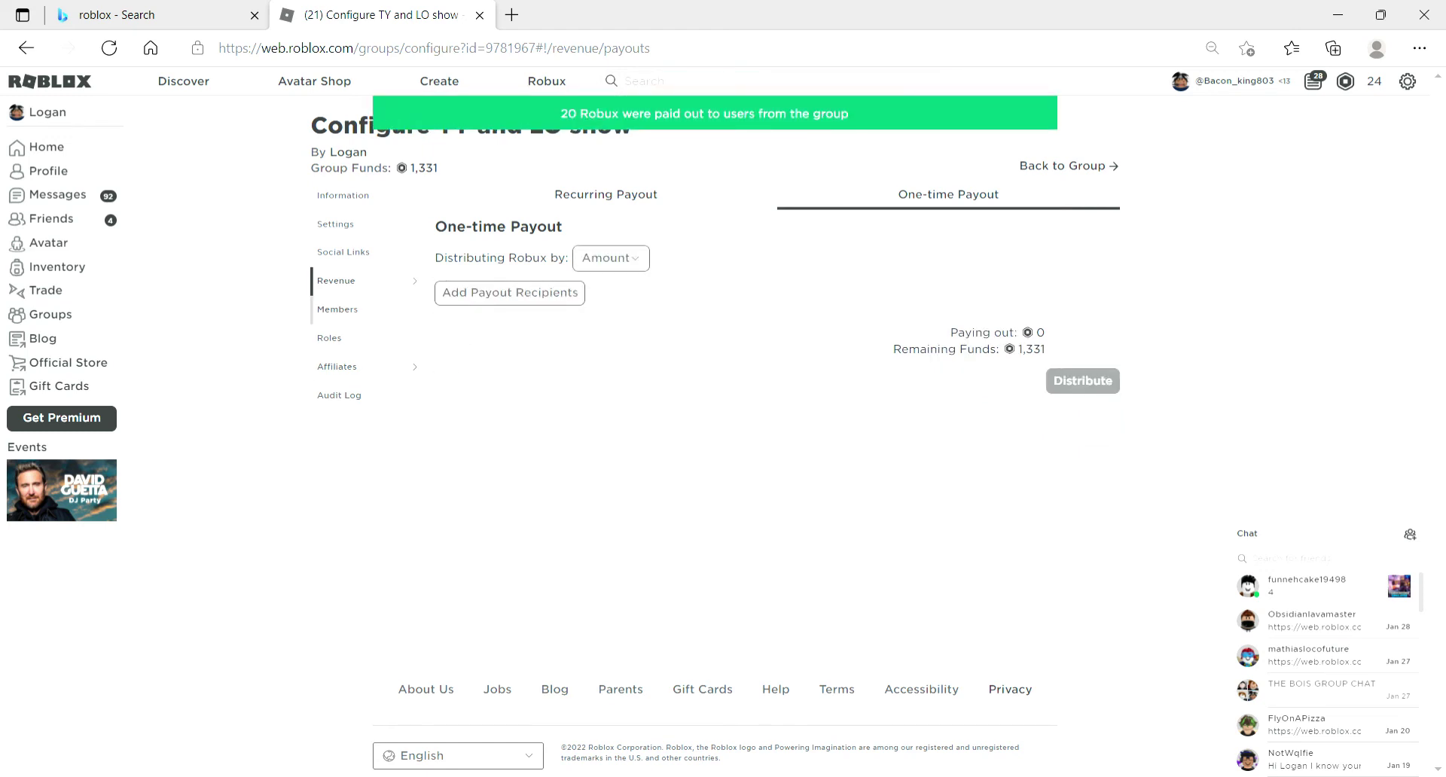
Copy the username of the first member in the fifth row on page 8 of the group's member list.
left_click(337, 310)
scroll(775, 377, "down", 3)
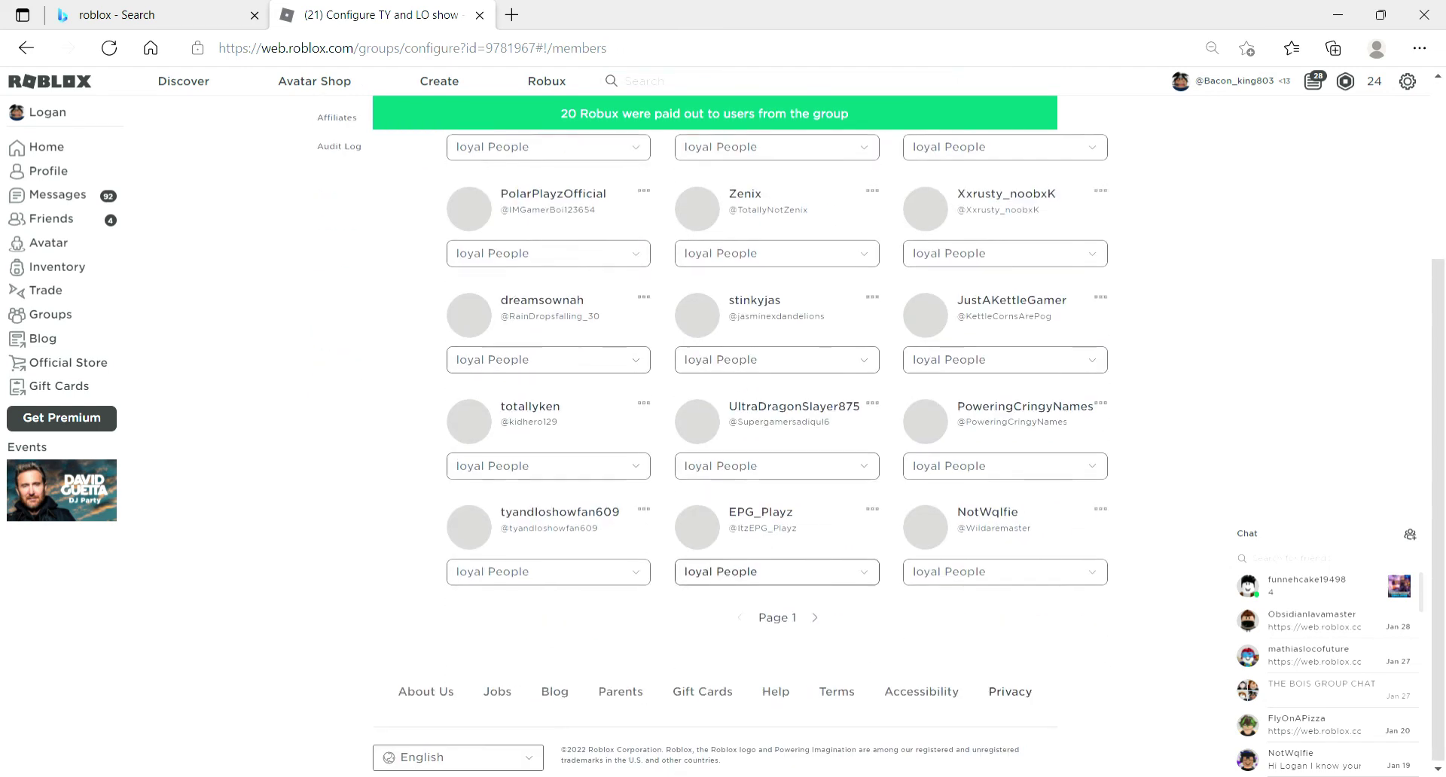
left_click(815, 616)
left_click(816, 615)
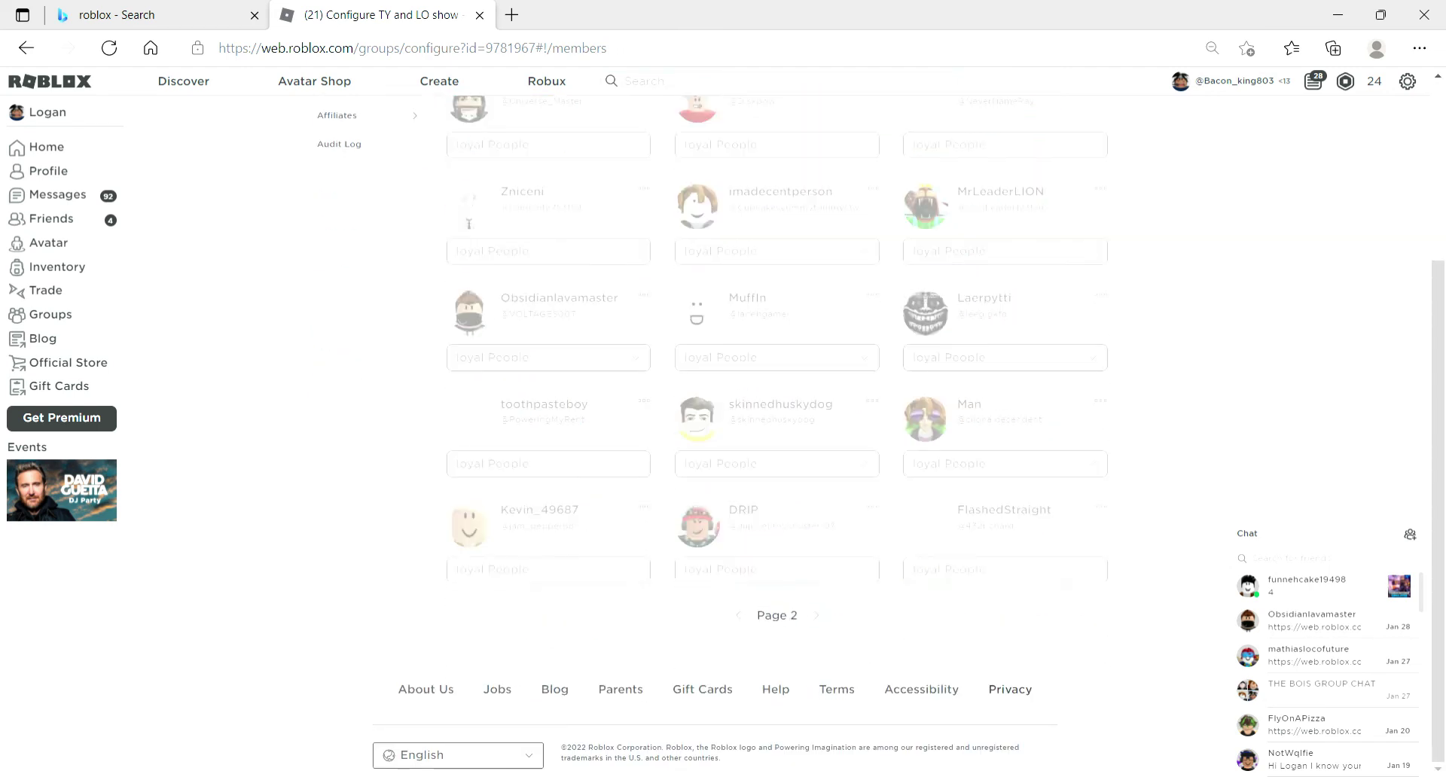
left_click(817, 615)
left_click(817, 615)
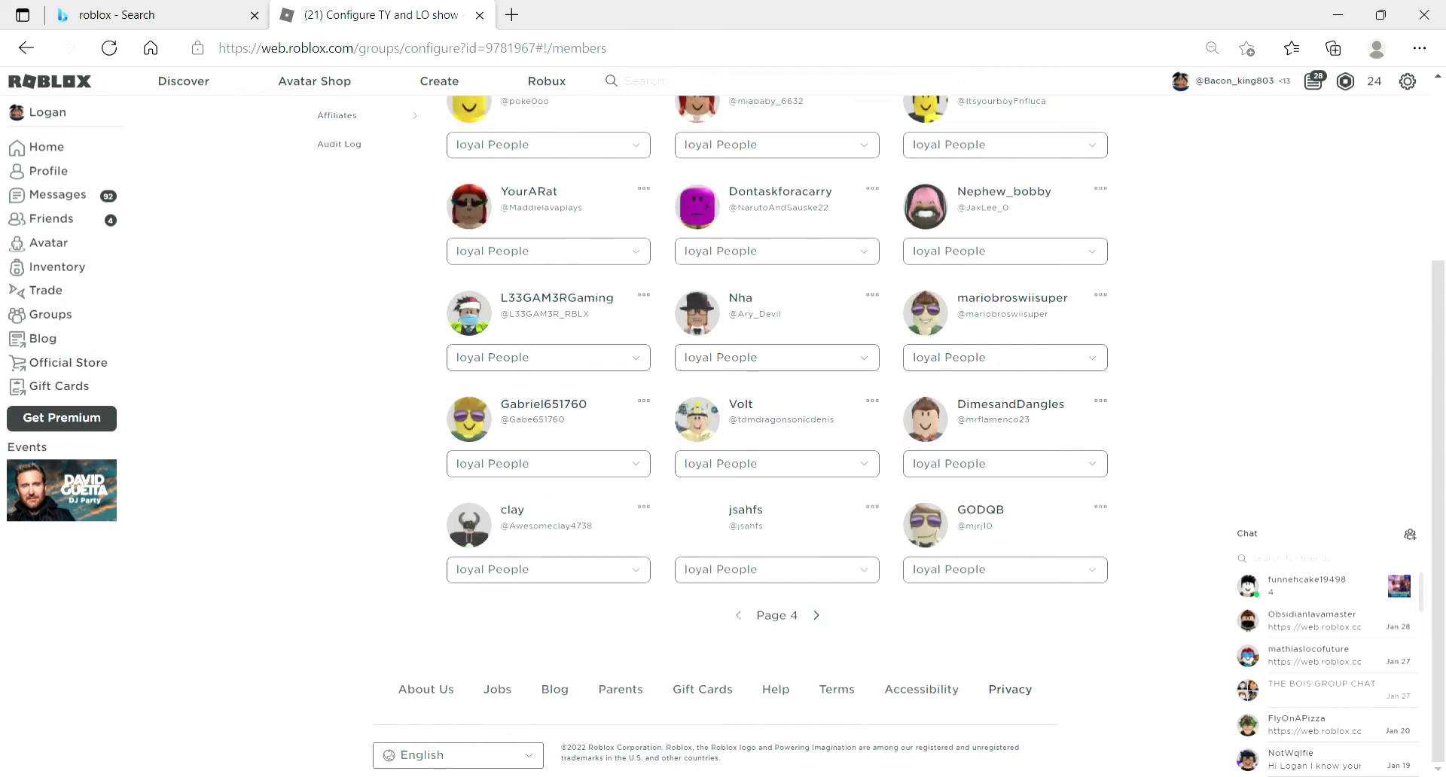
left_click(817, 616)
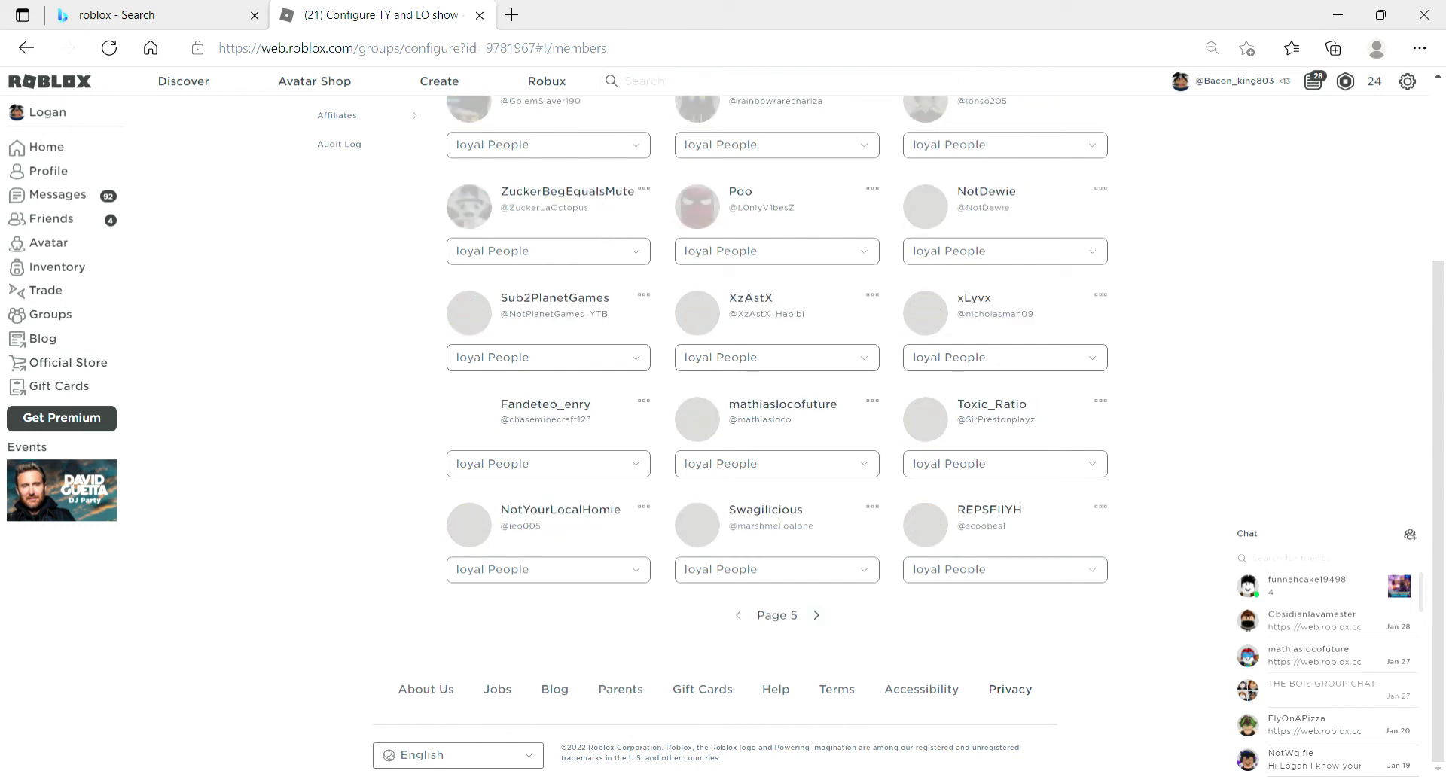
left_click(816, 615)
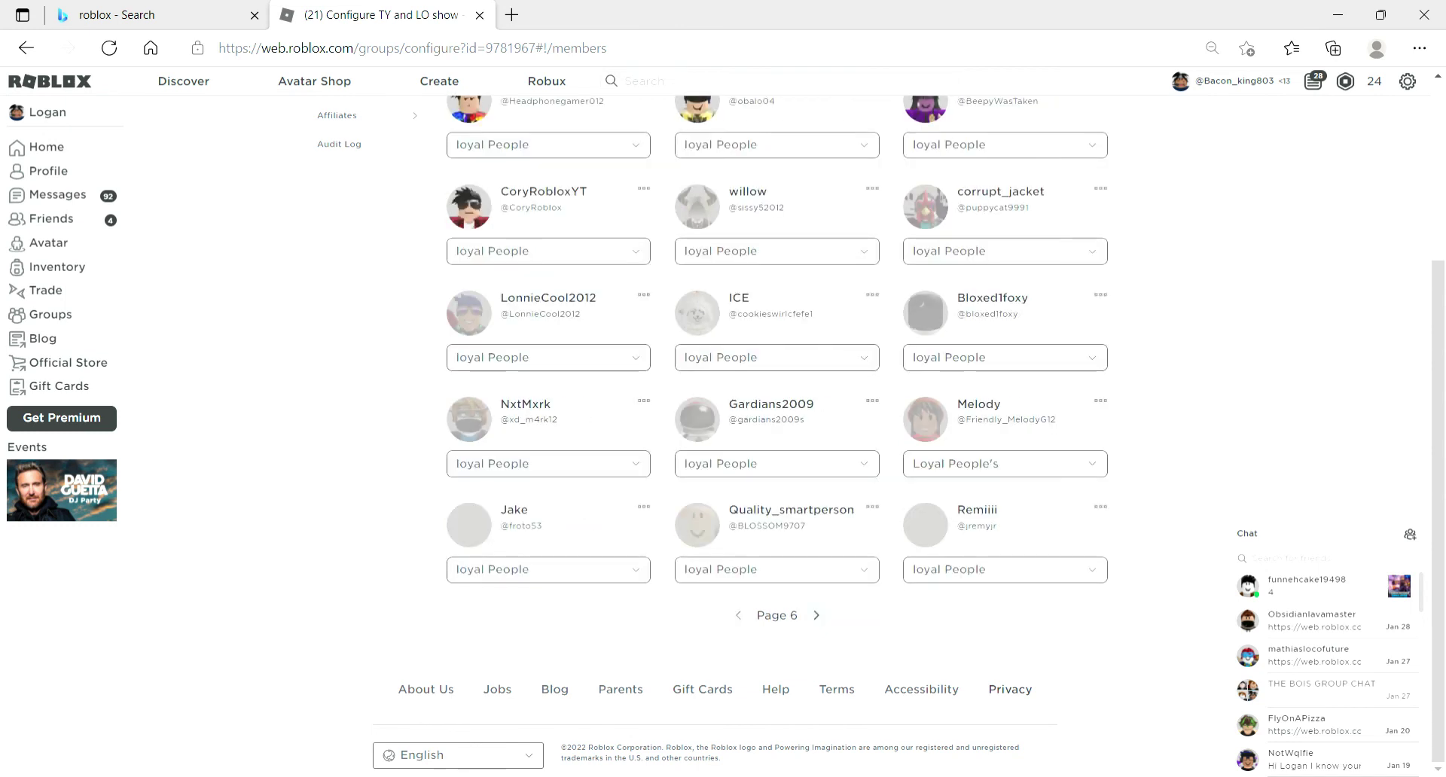
left_click(817, 615)
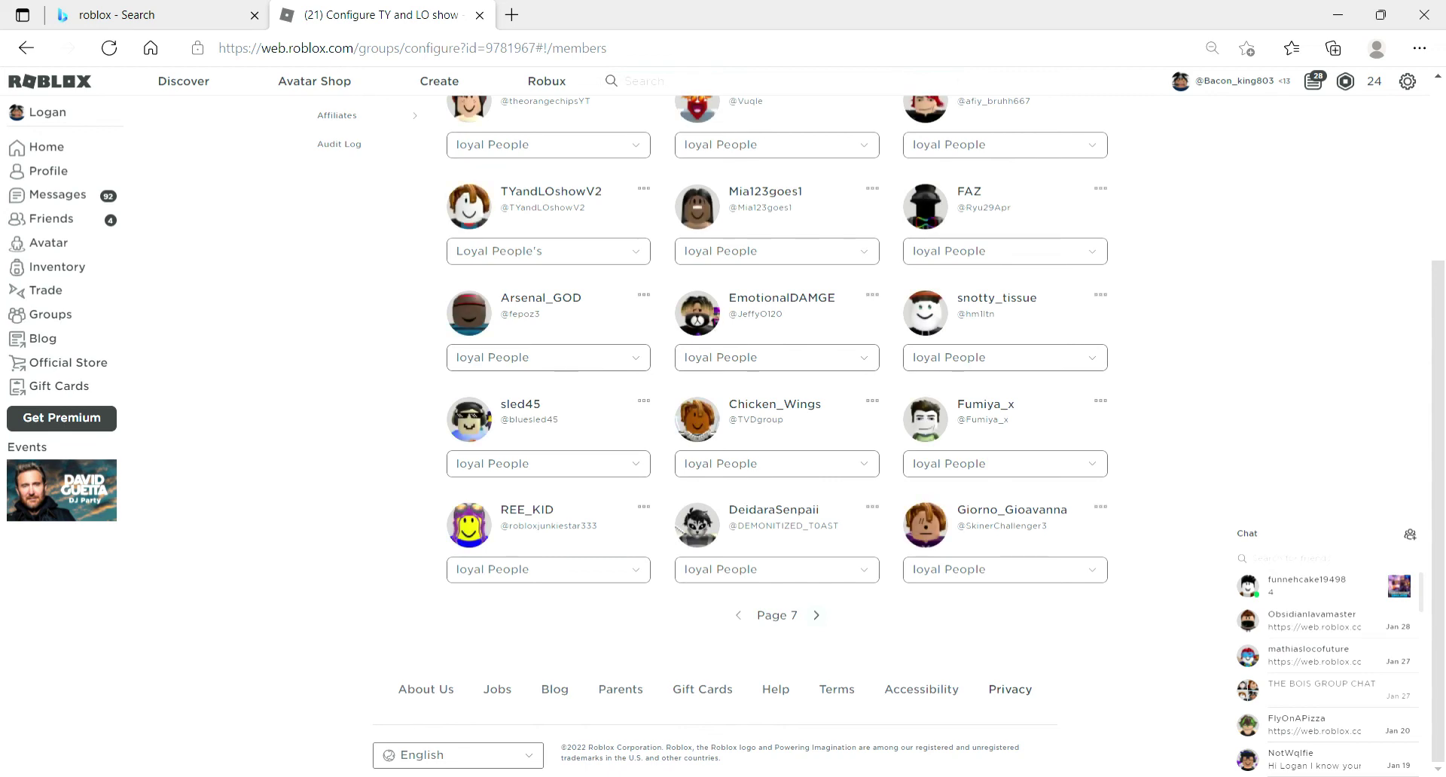
left_click(816, 615)
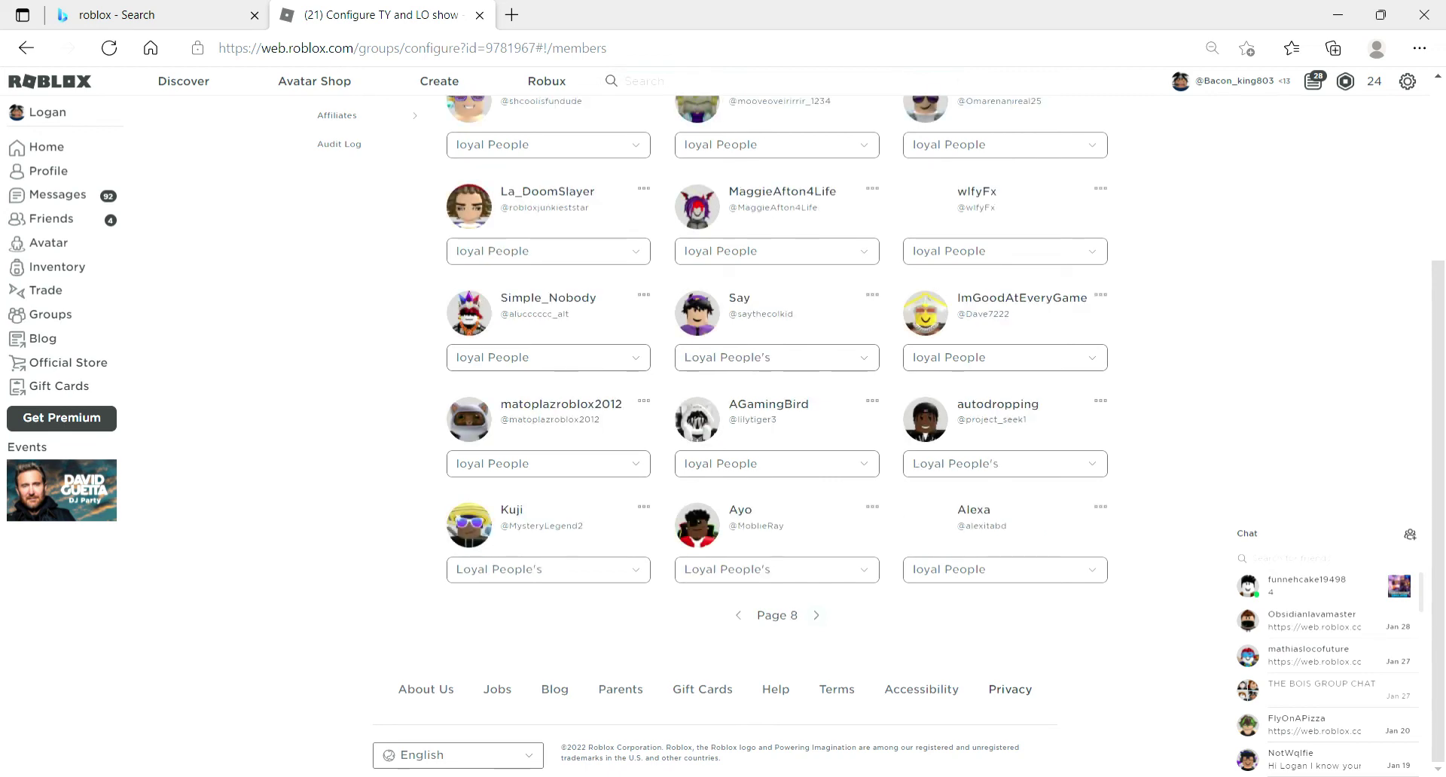
triple_click(550, 421)
key("ctrl+c")
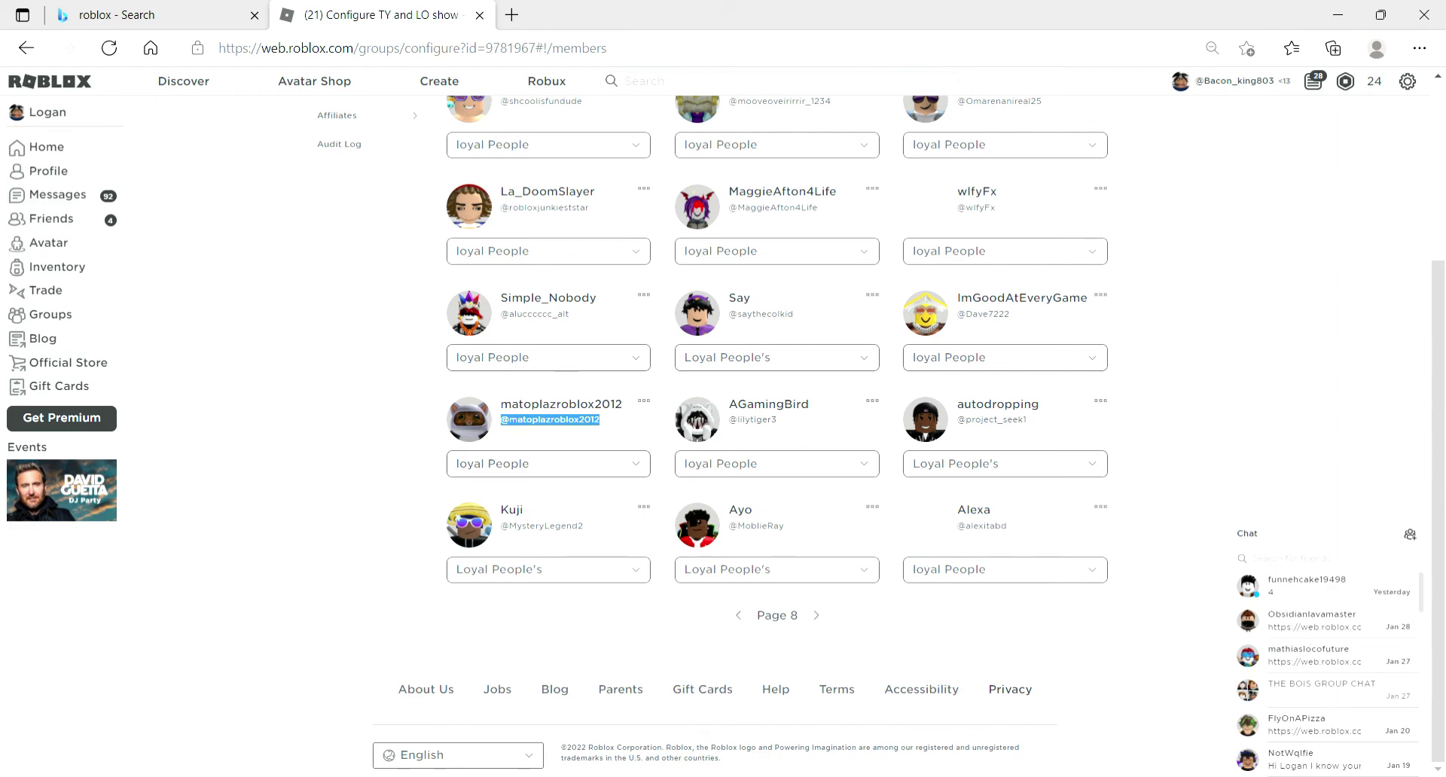
Add the member whose username was copied from members page 8 as a one-time payout recipient.
scroll(776, 430, "up", 3)
mouse_move(364, 281)
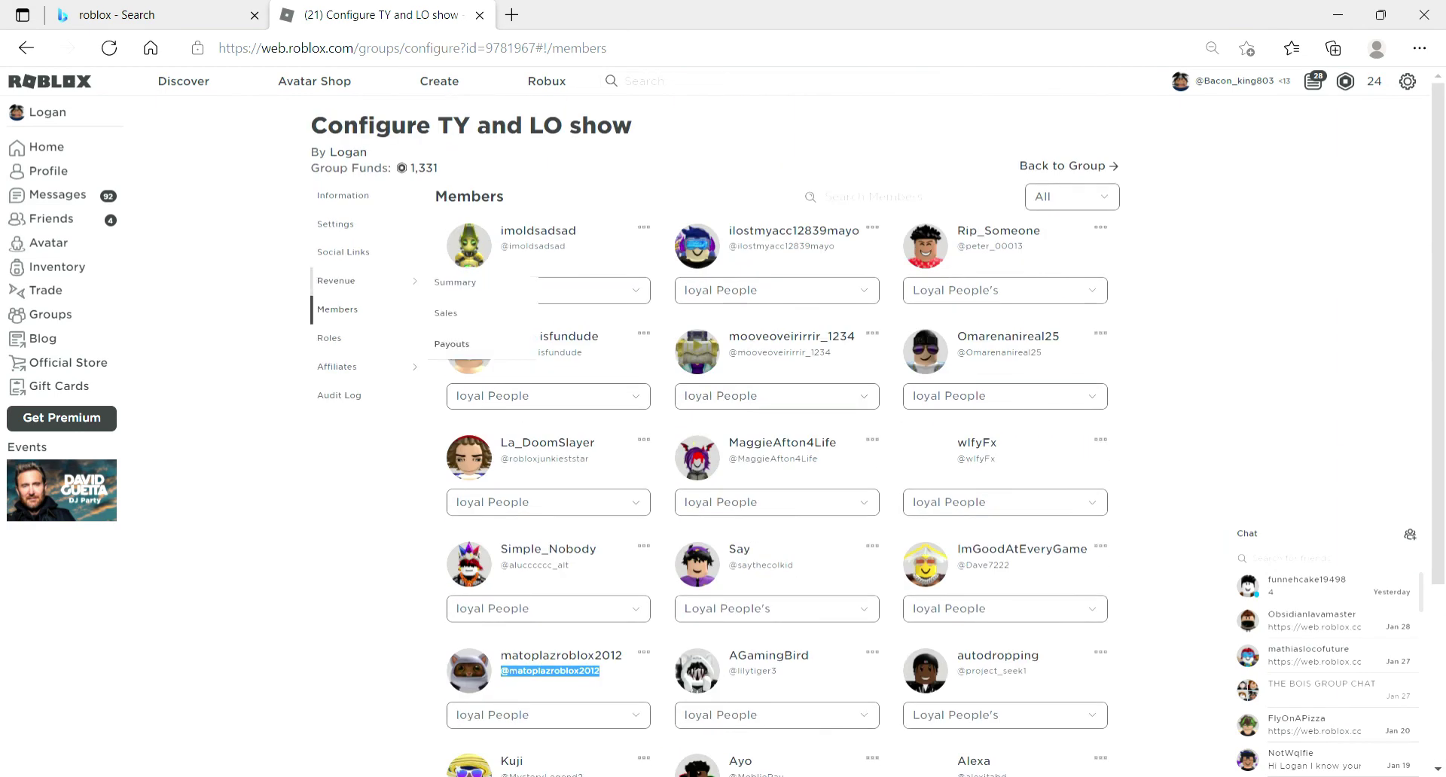
left_click(452, 343)
left_click(948, 195)
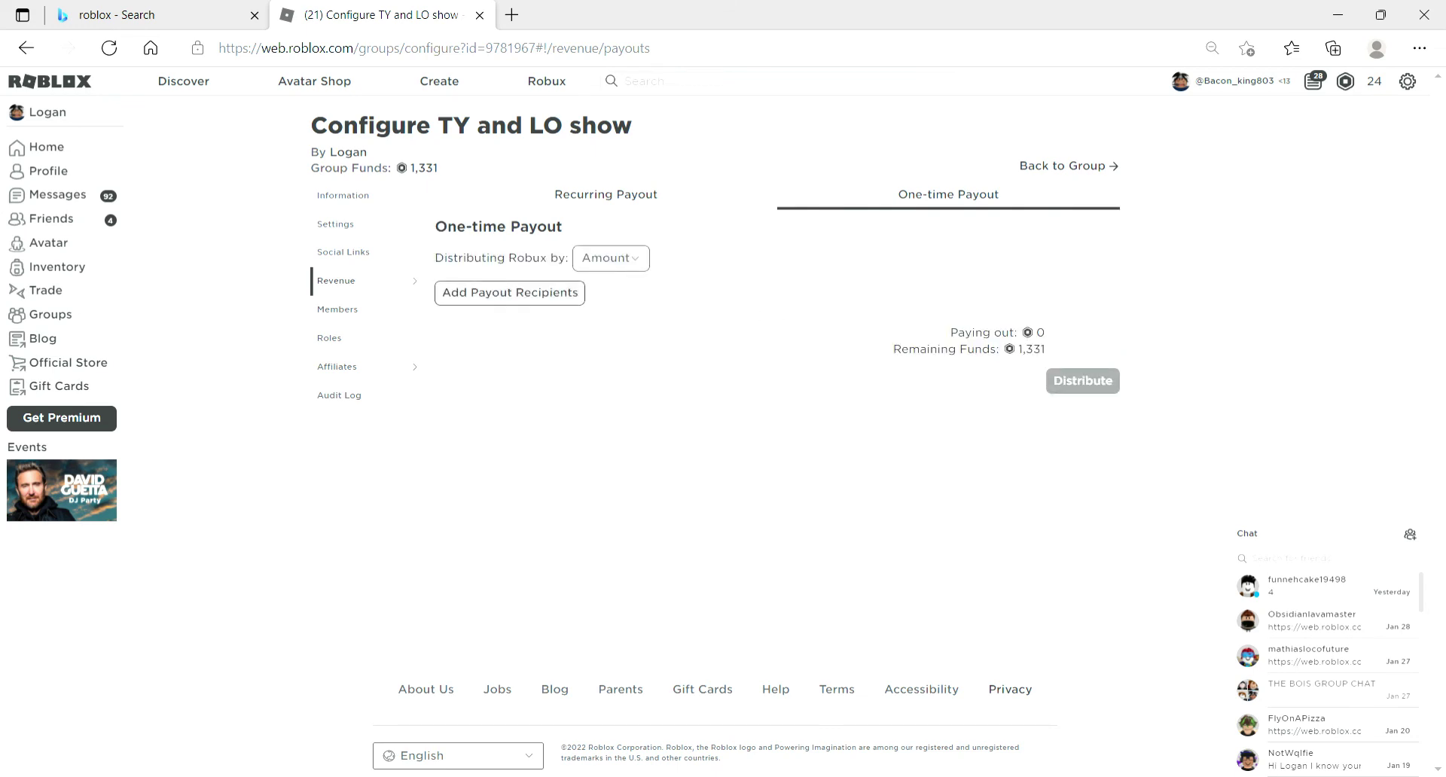
left_click(510, 293)
key("ctrl+v")
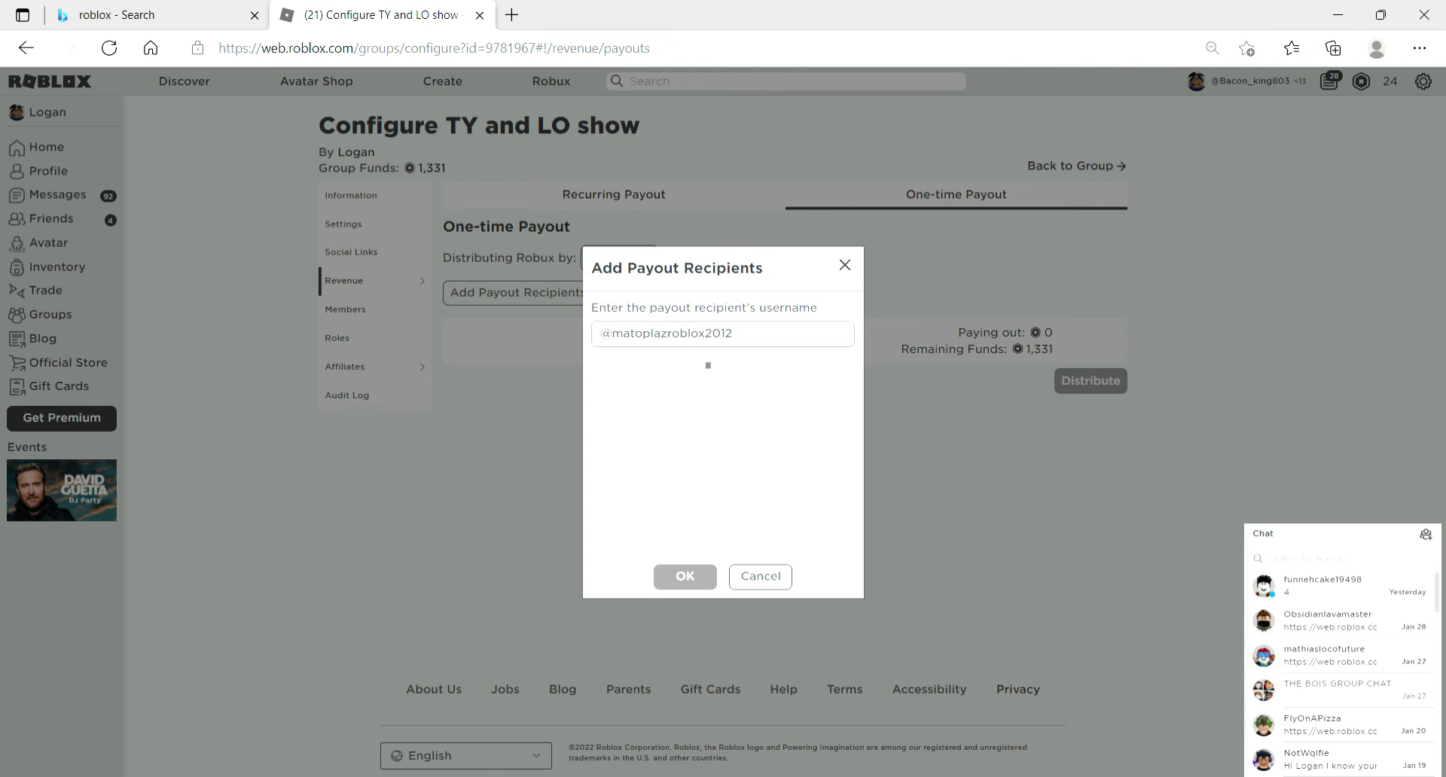
left_click(693, 365)
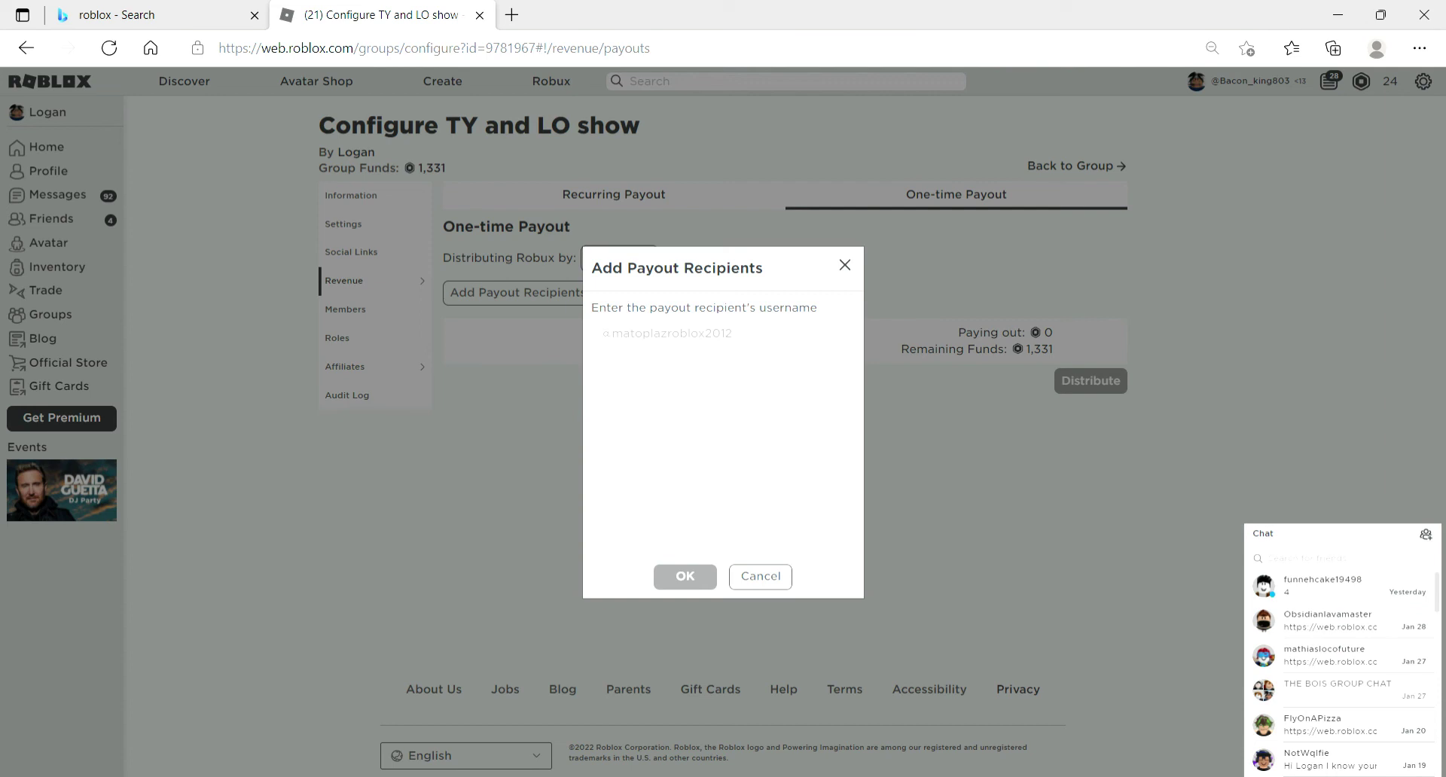
left_click(685, 577)
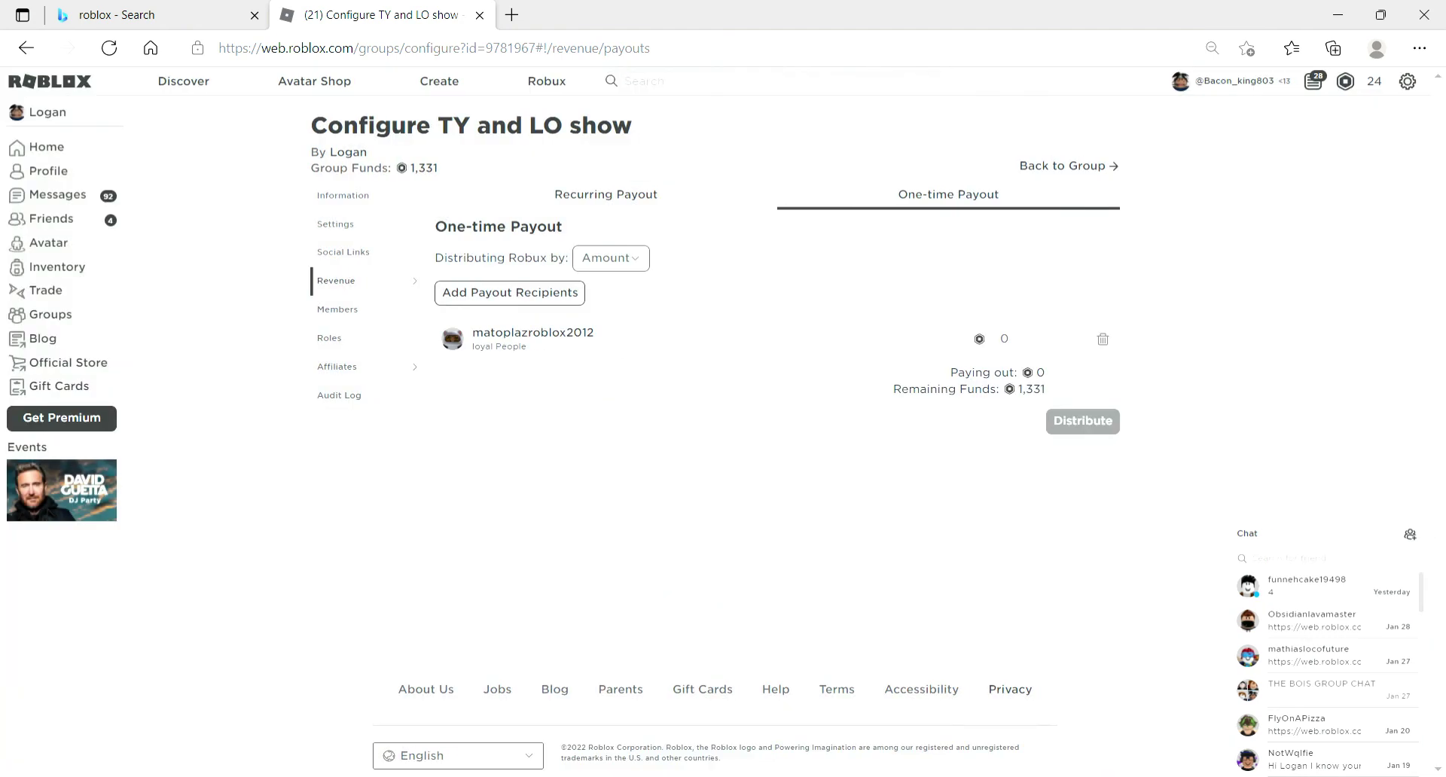
Distribute 20 Robux from the group funds to the recipient added from members page 8.
left_click(1018, 339)
type("20")
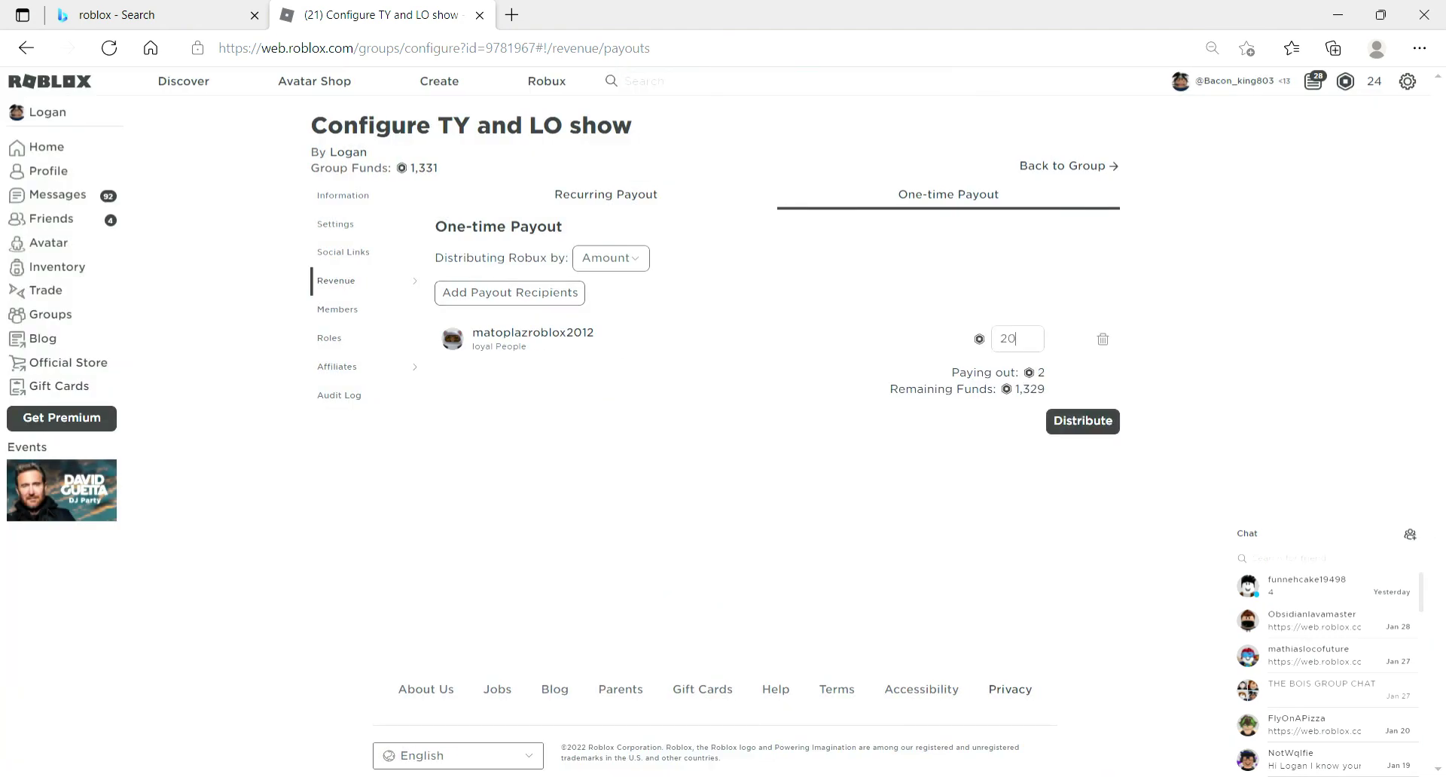
left_click(1083, 422)
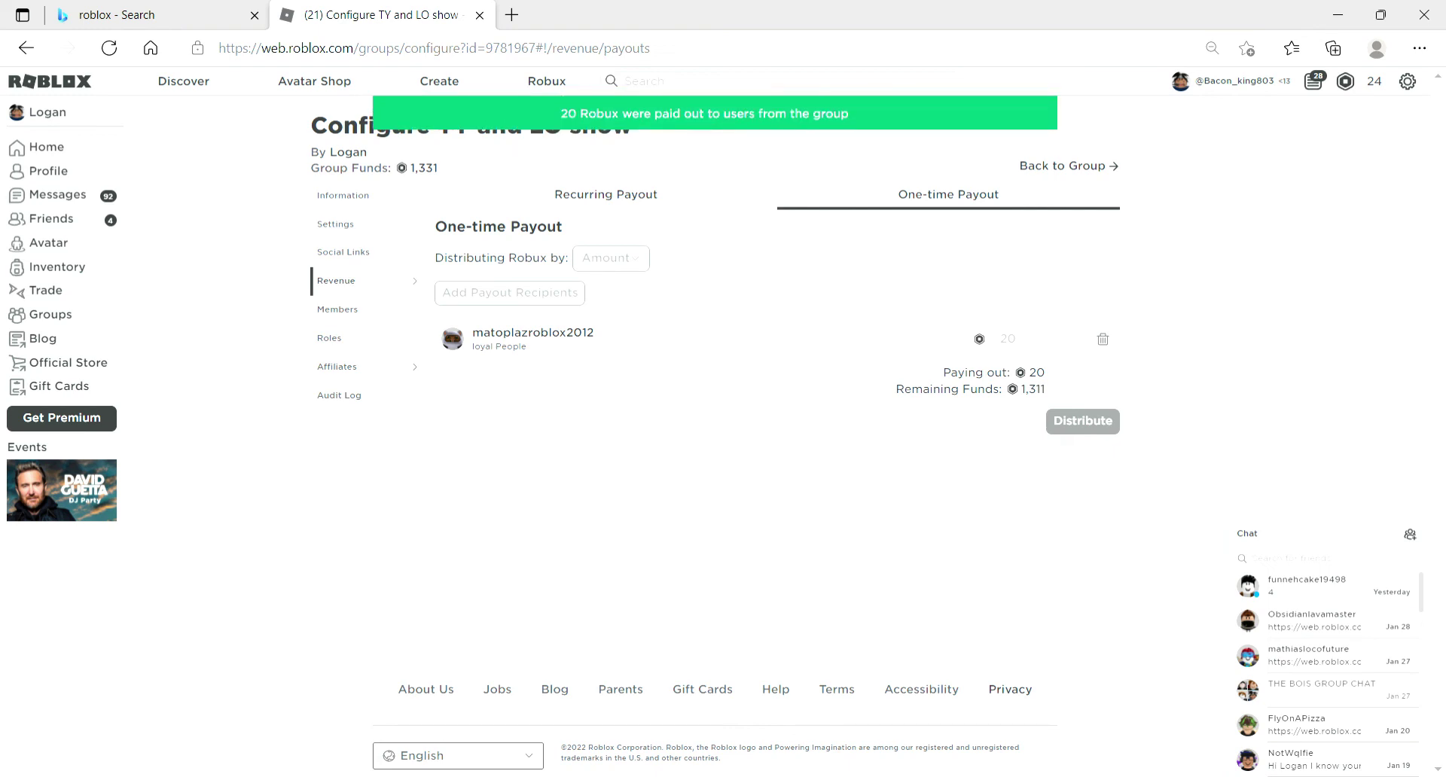
Copy the username of the third member in the first row on page 9 of the group's member list.
left_click(338, 309)
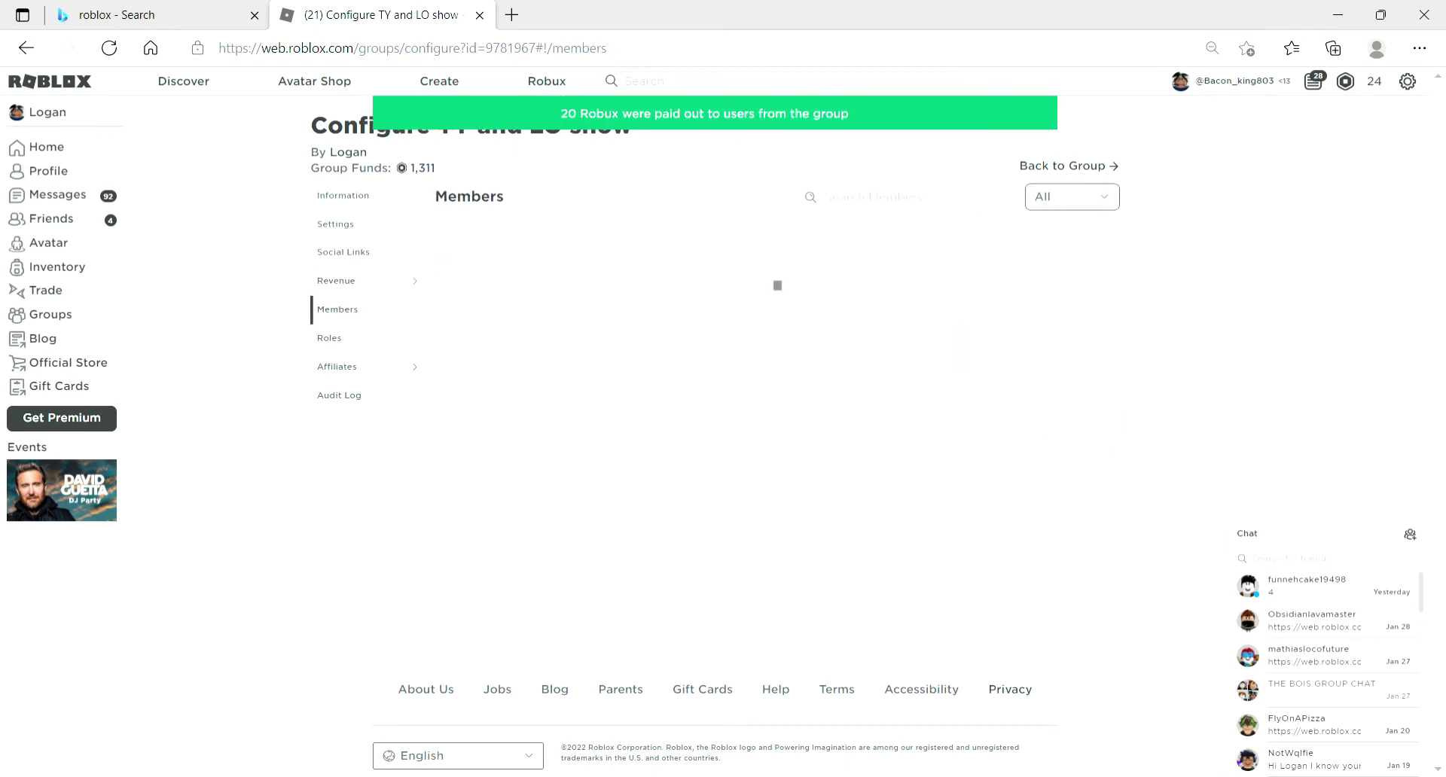
scroll(716, 422, "down", 2)
scroll(777, 422, "down", 2)
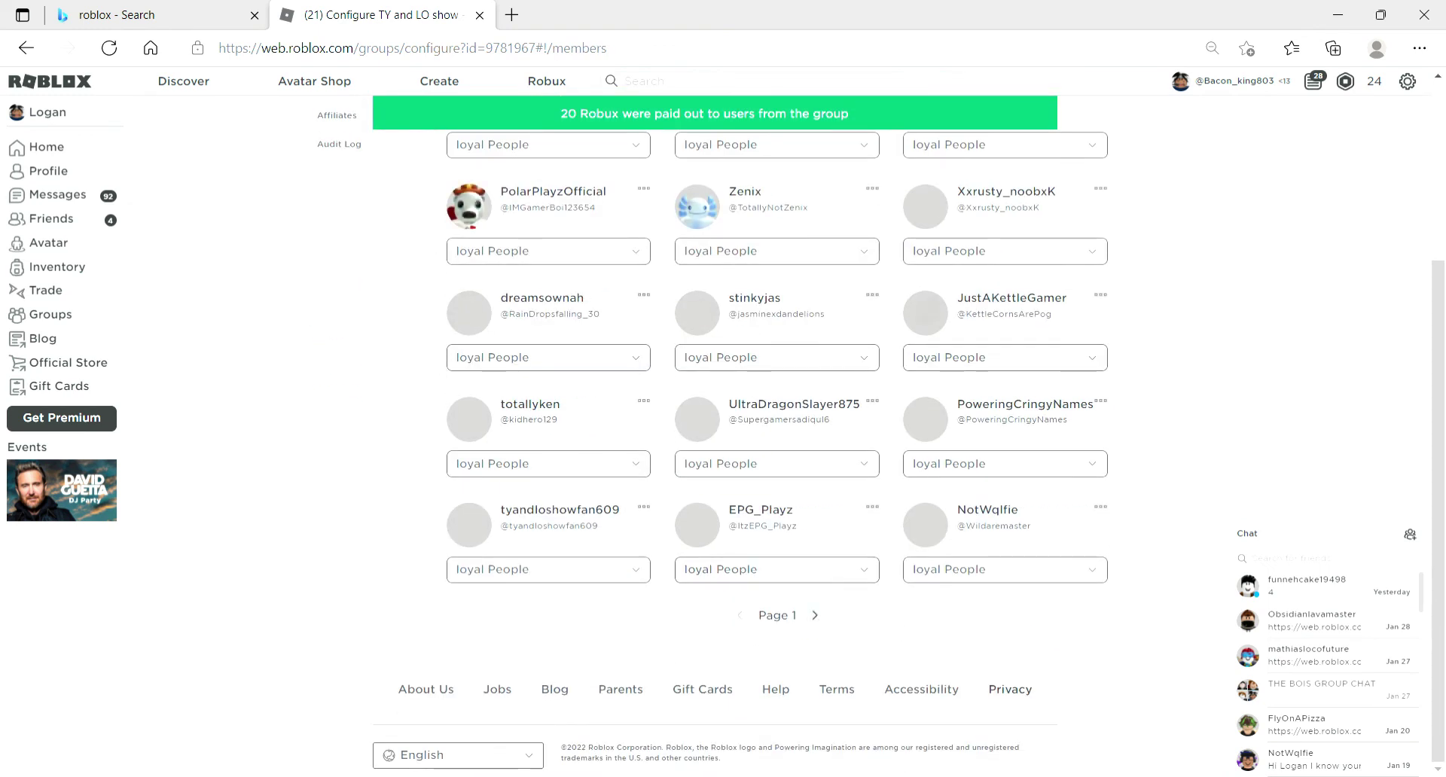
left_click(815, 616)
left_click(816, 616)
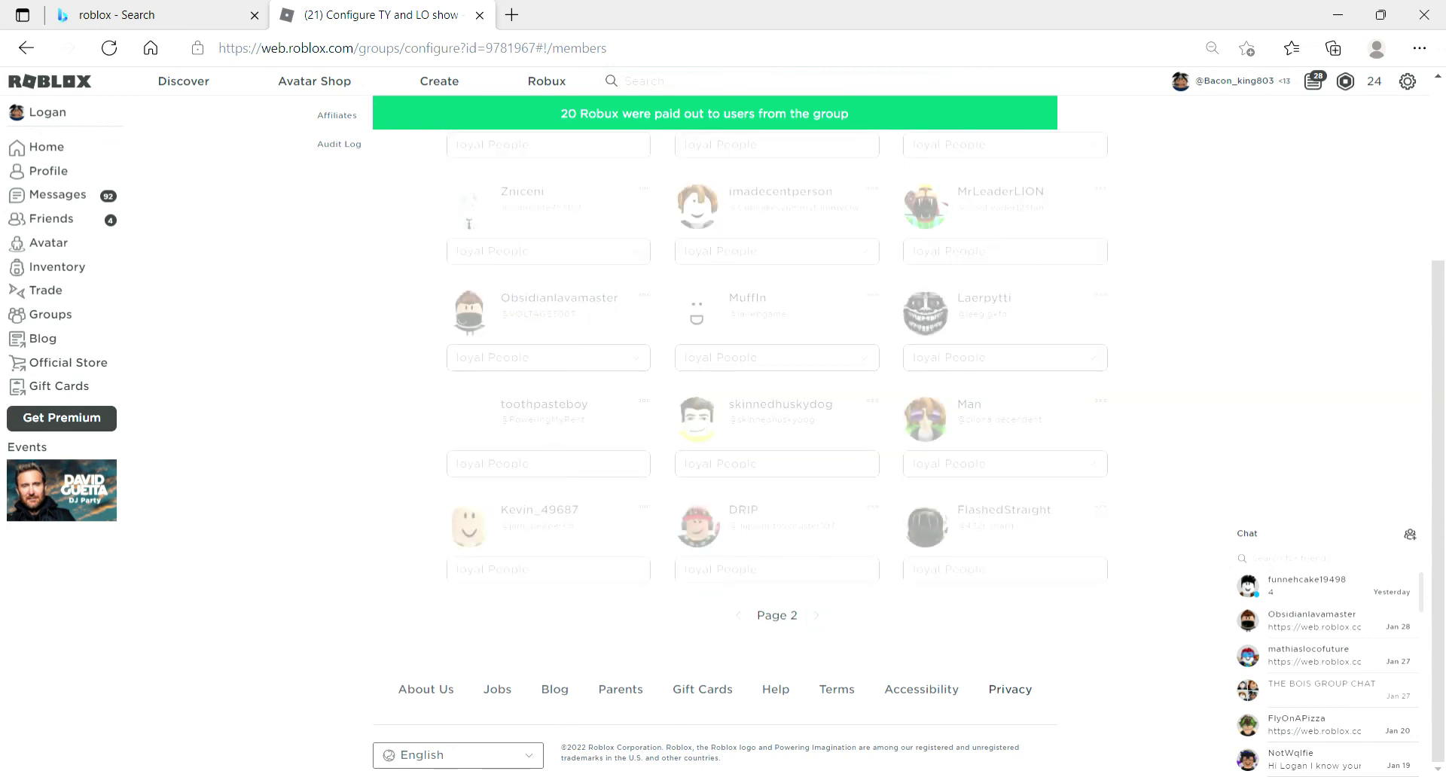
left_click(816, 616)
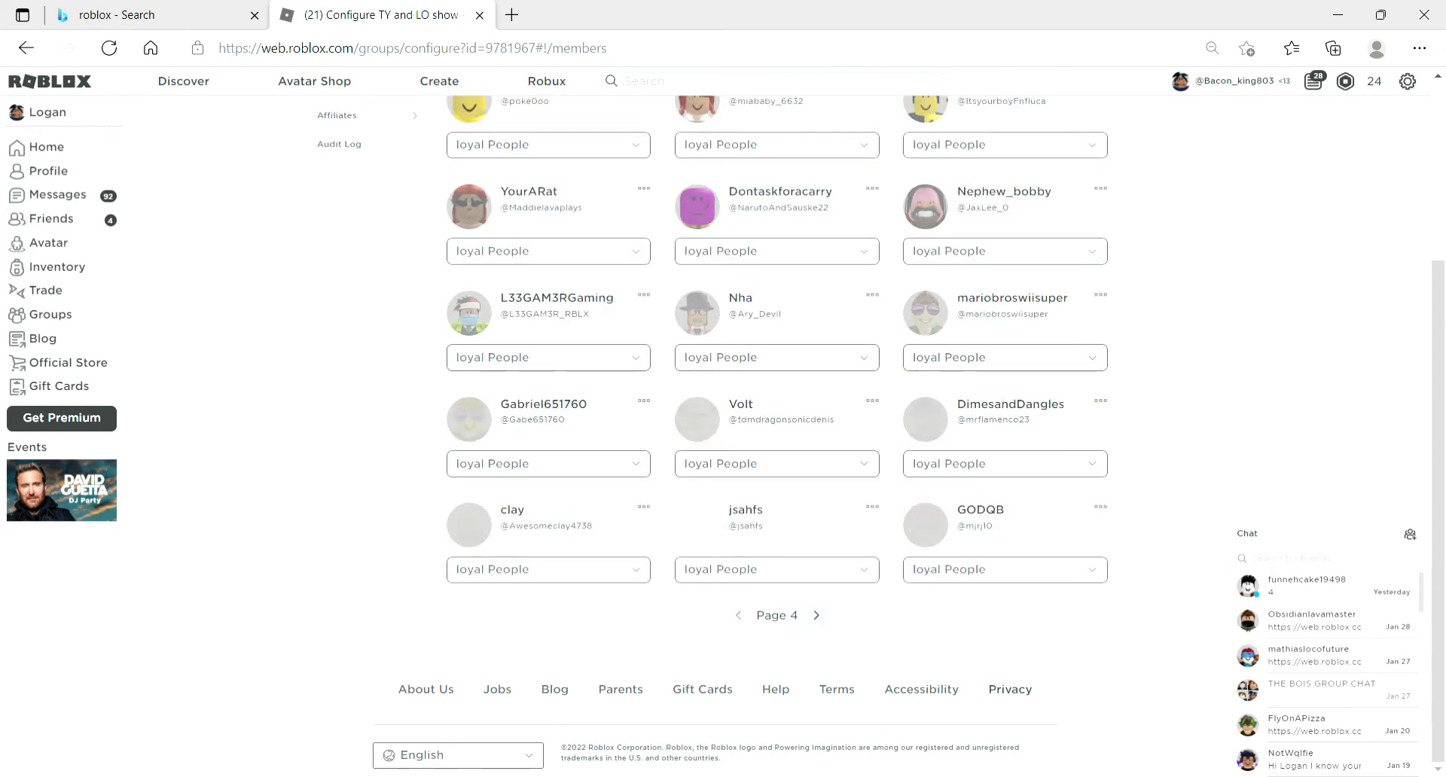
left_click(816, 615)
left_click(816, 615)
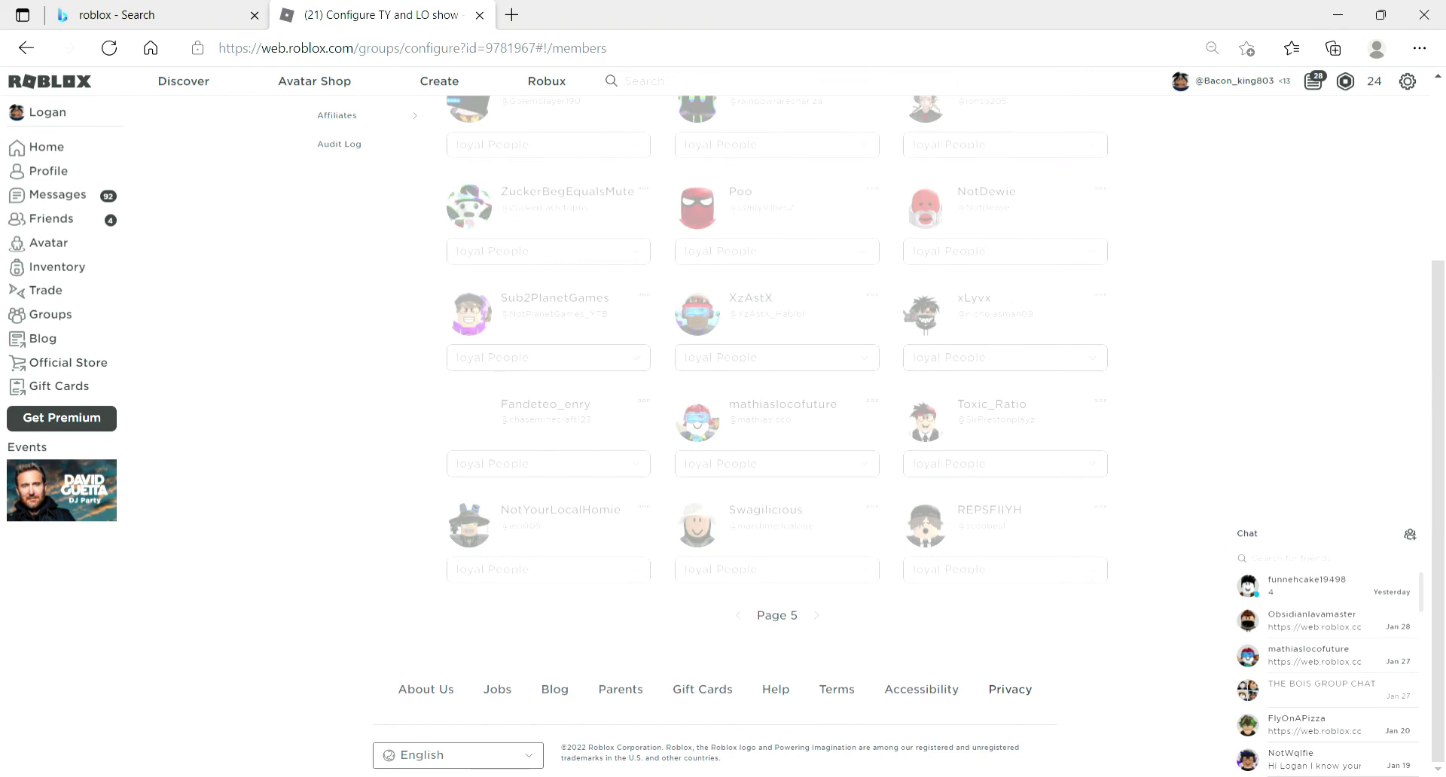
left_click(816, 615)
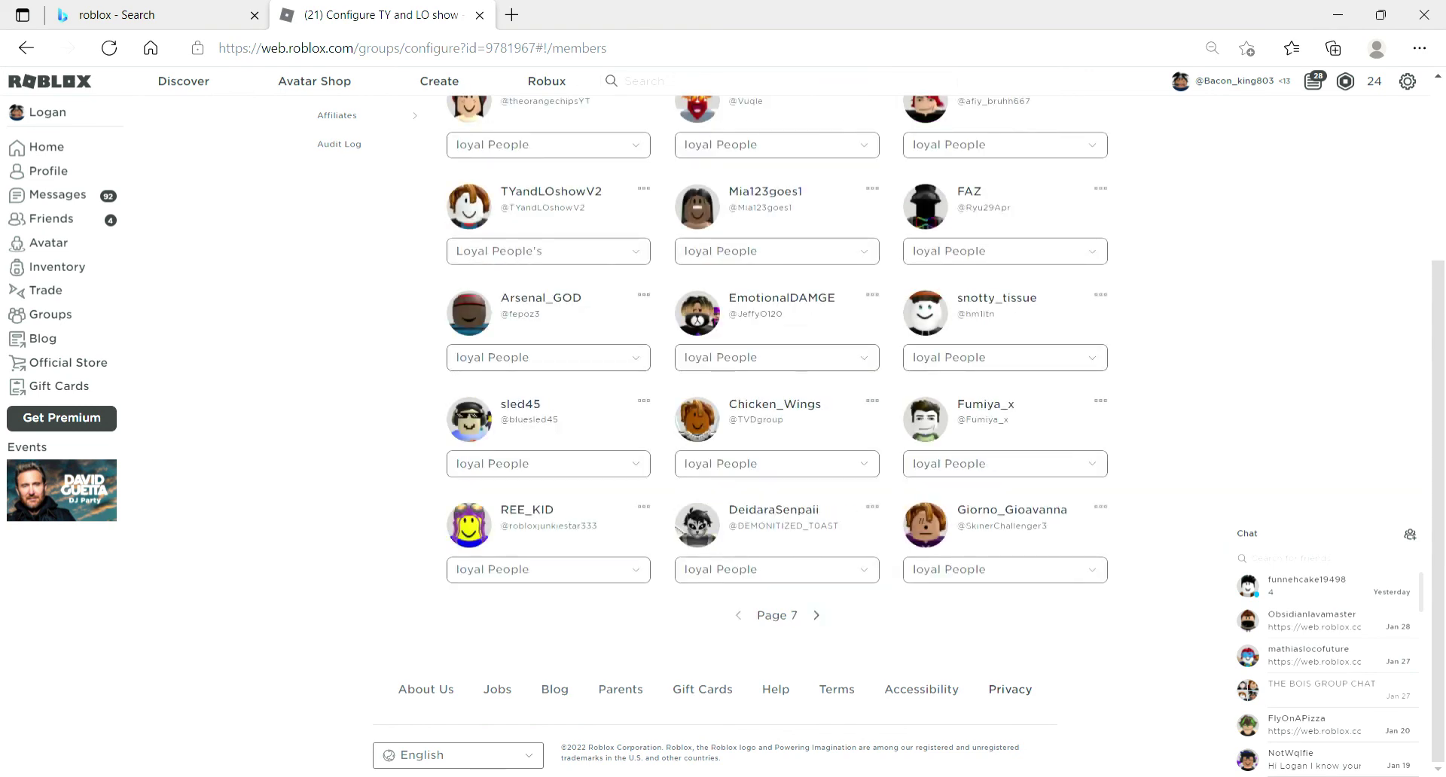
left_click(816, 615)
left_click(816, 615)
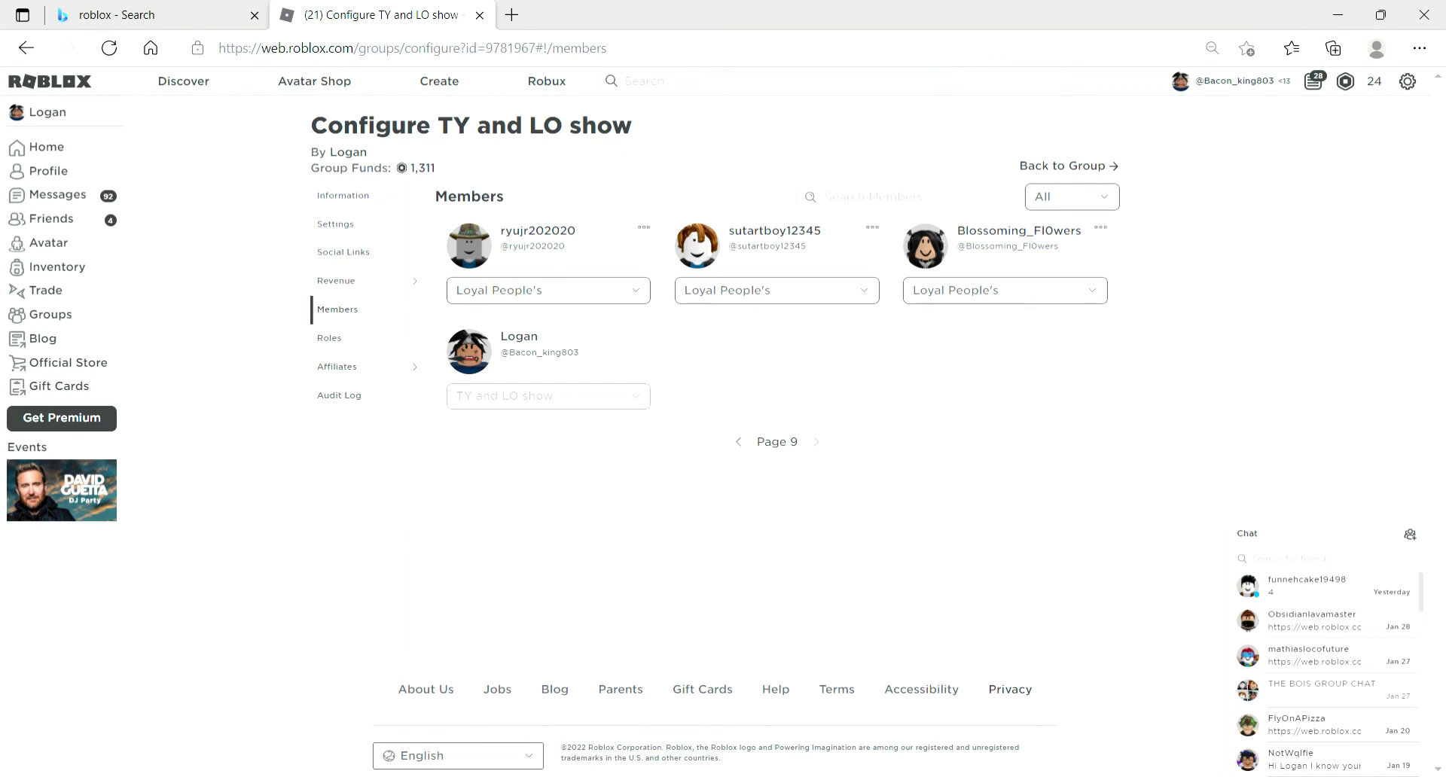
triple_click(1007, 247)
key("ctrl+c")
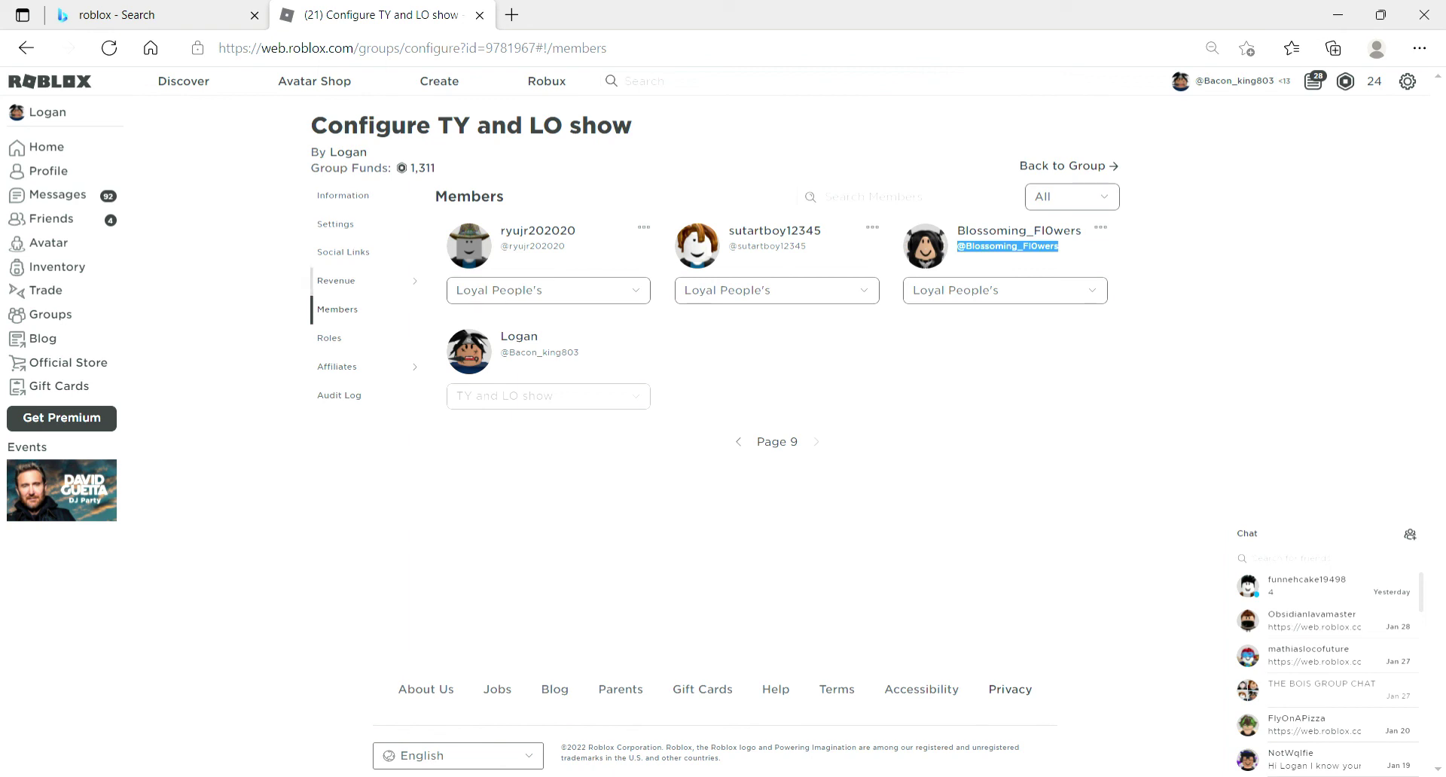
Add the member whose username was copied from members page 9 as a one-time payout recipient.
mouse_move(366, 281)
left_click(452, 345)
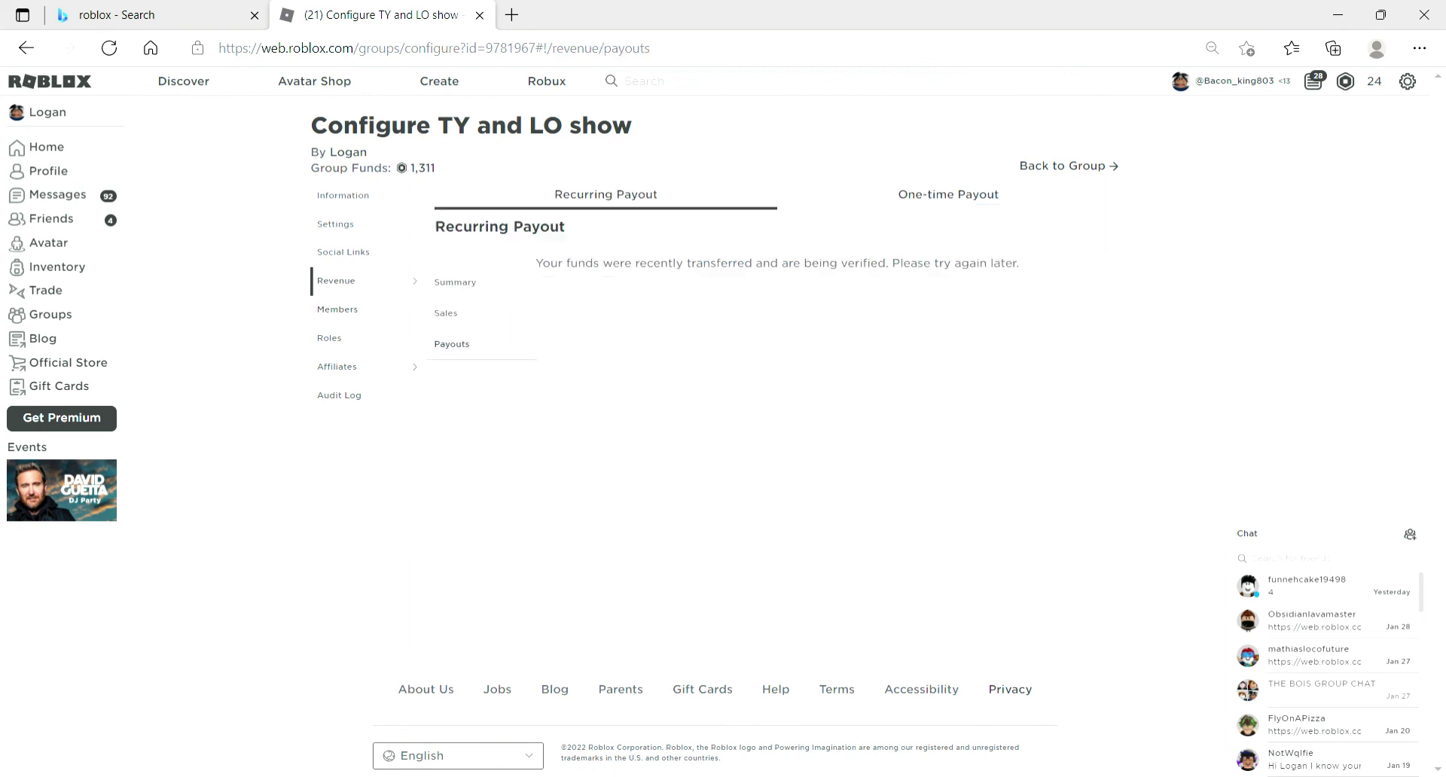
left_click(948, 195)
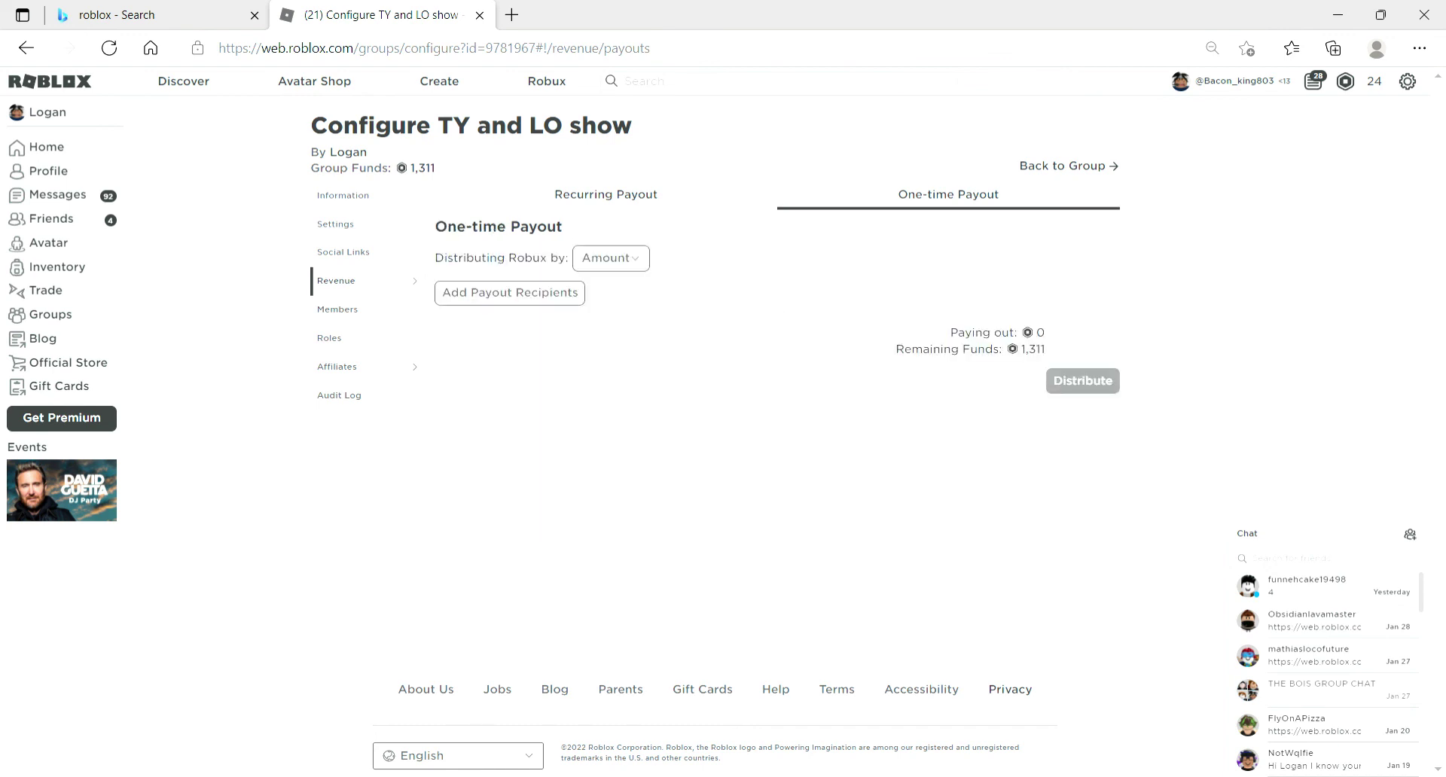
left_click(510, 292)
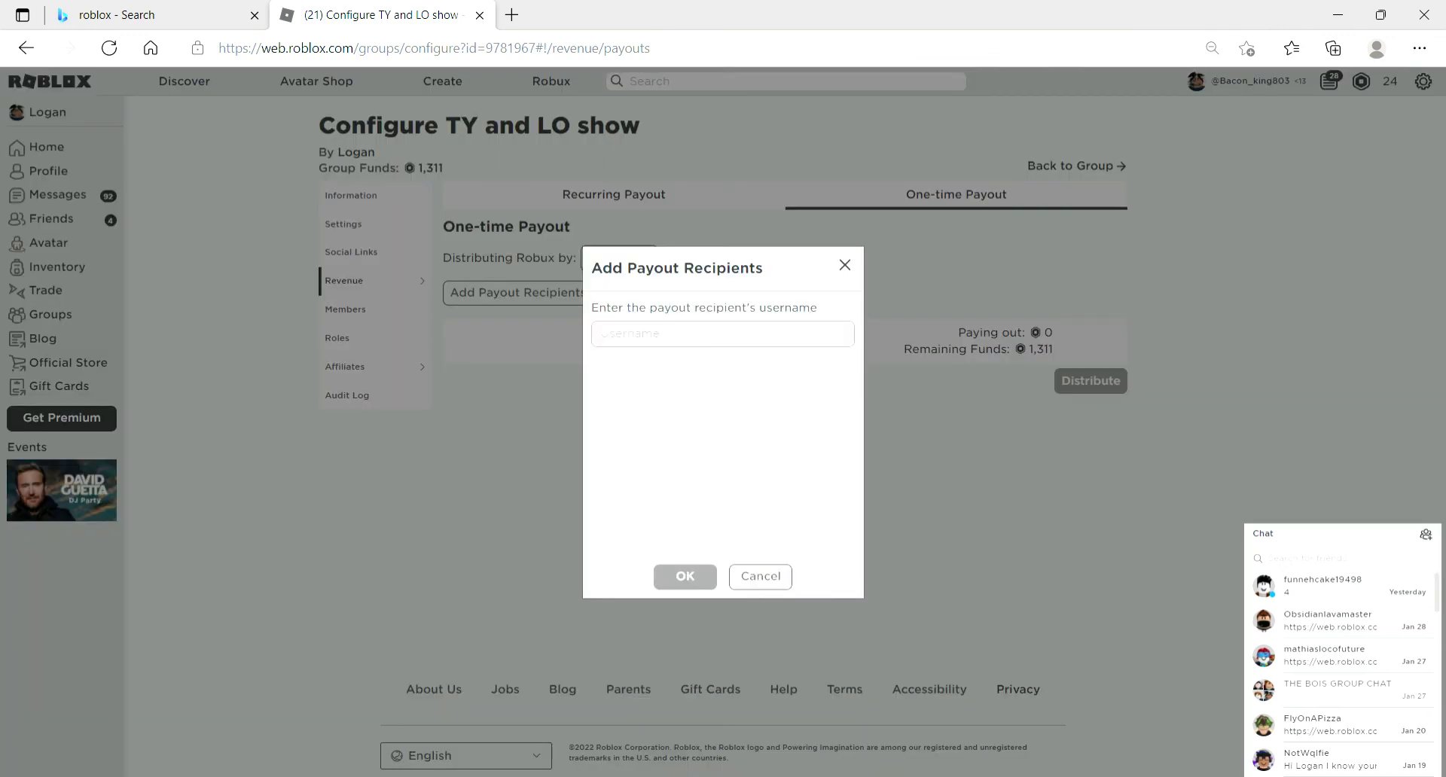
key("ctrl+v")
key("BackSpace")
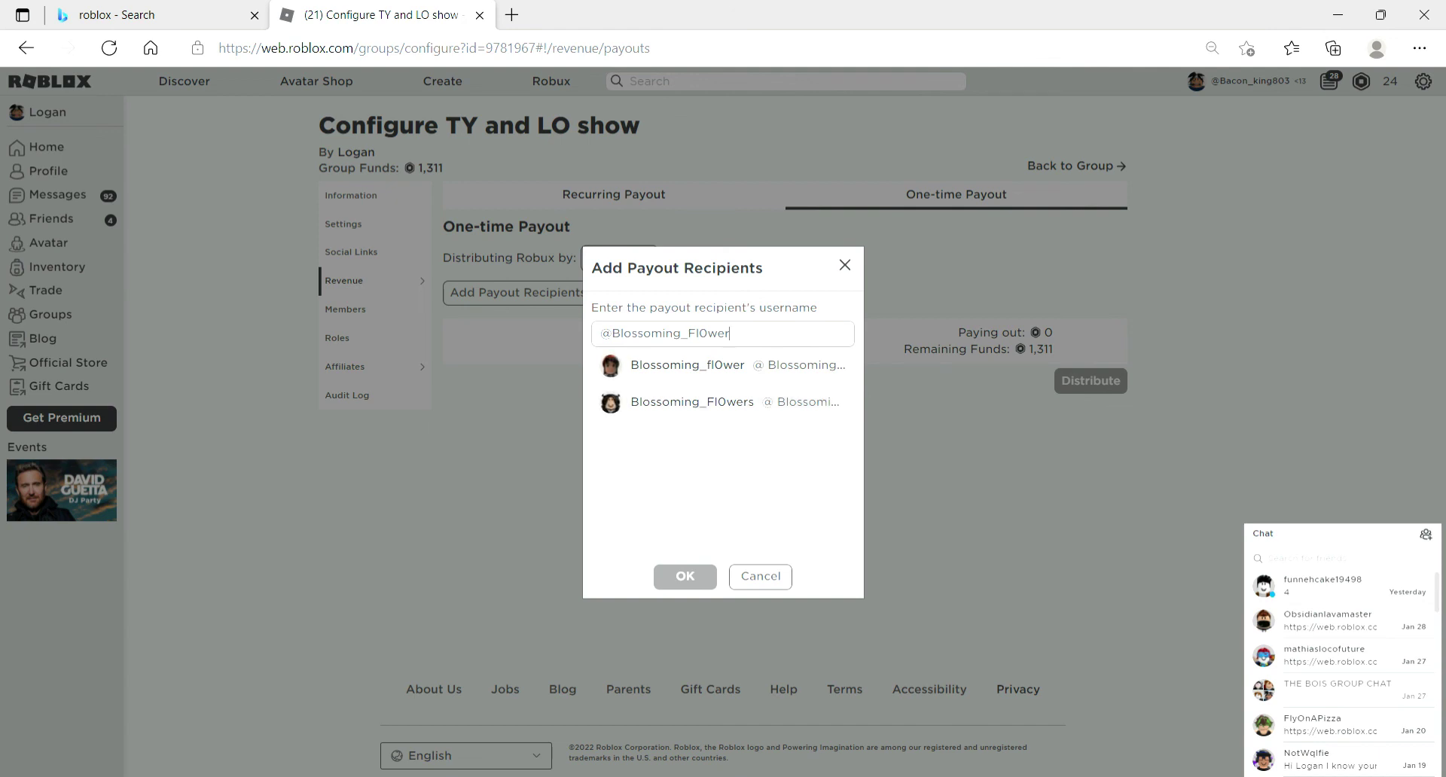
key("Return")
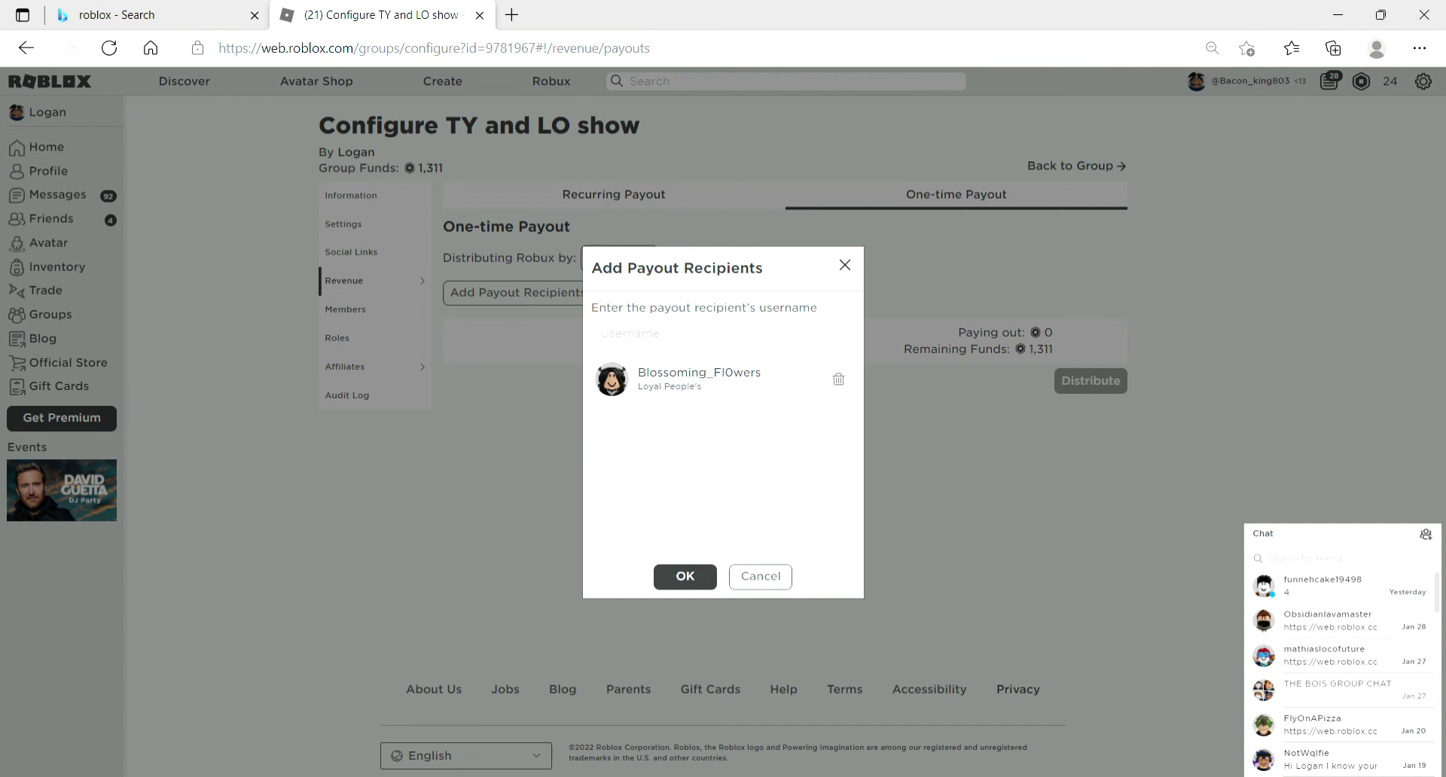
left_click(685, 577)
Distribute 20 Robux from the group funds to the recipient added from members page 9.
left_click(1018, 339)
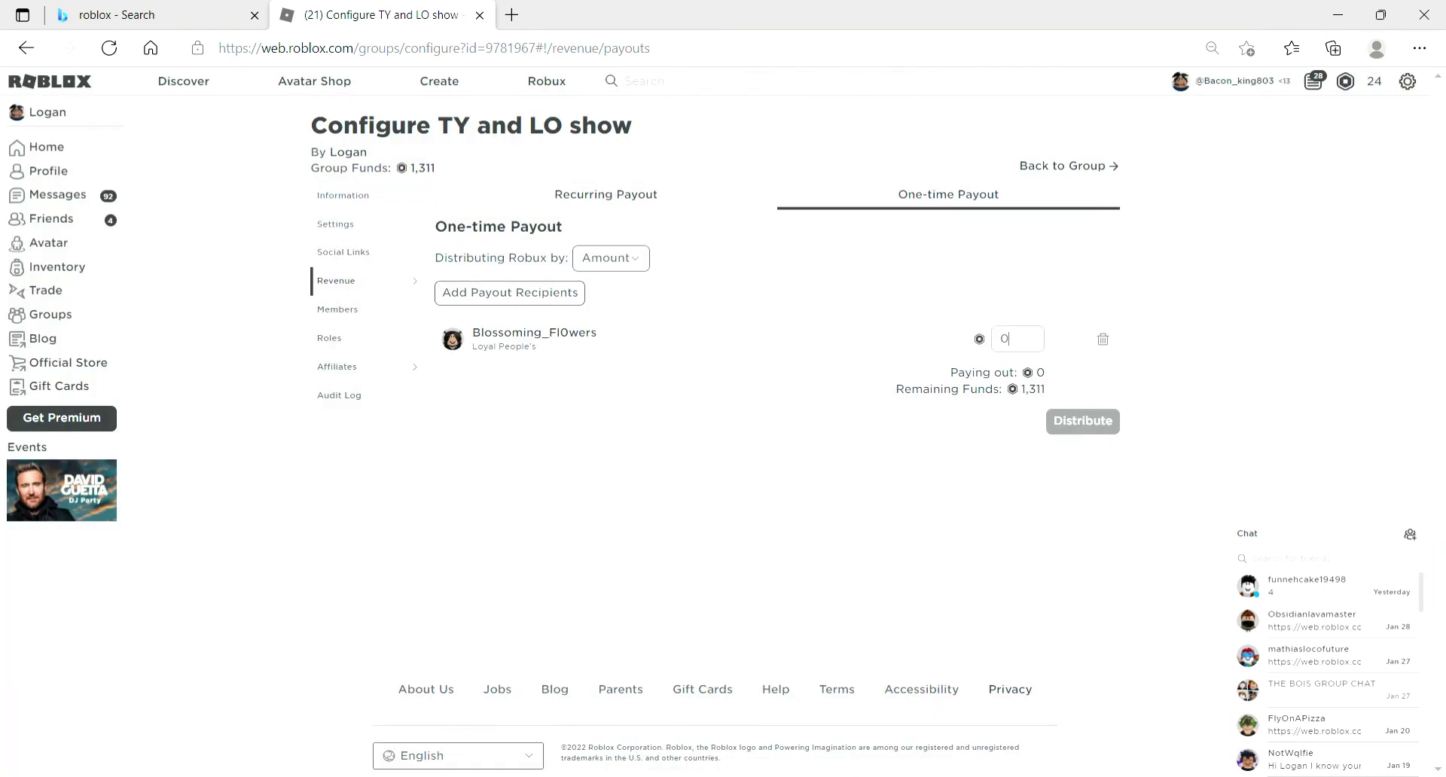
type("20")
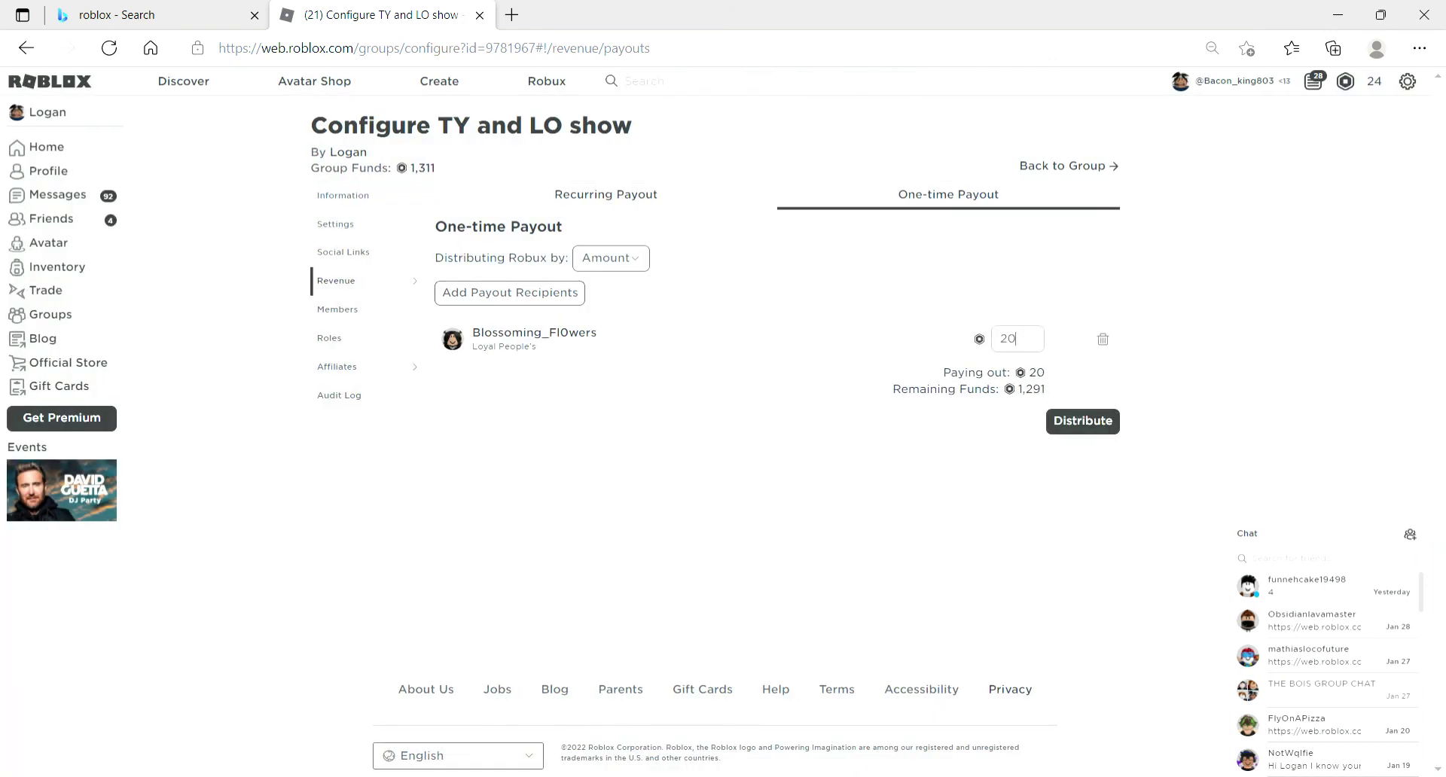
left_click(1083, 422)
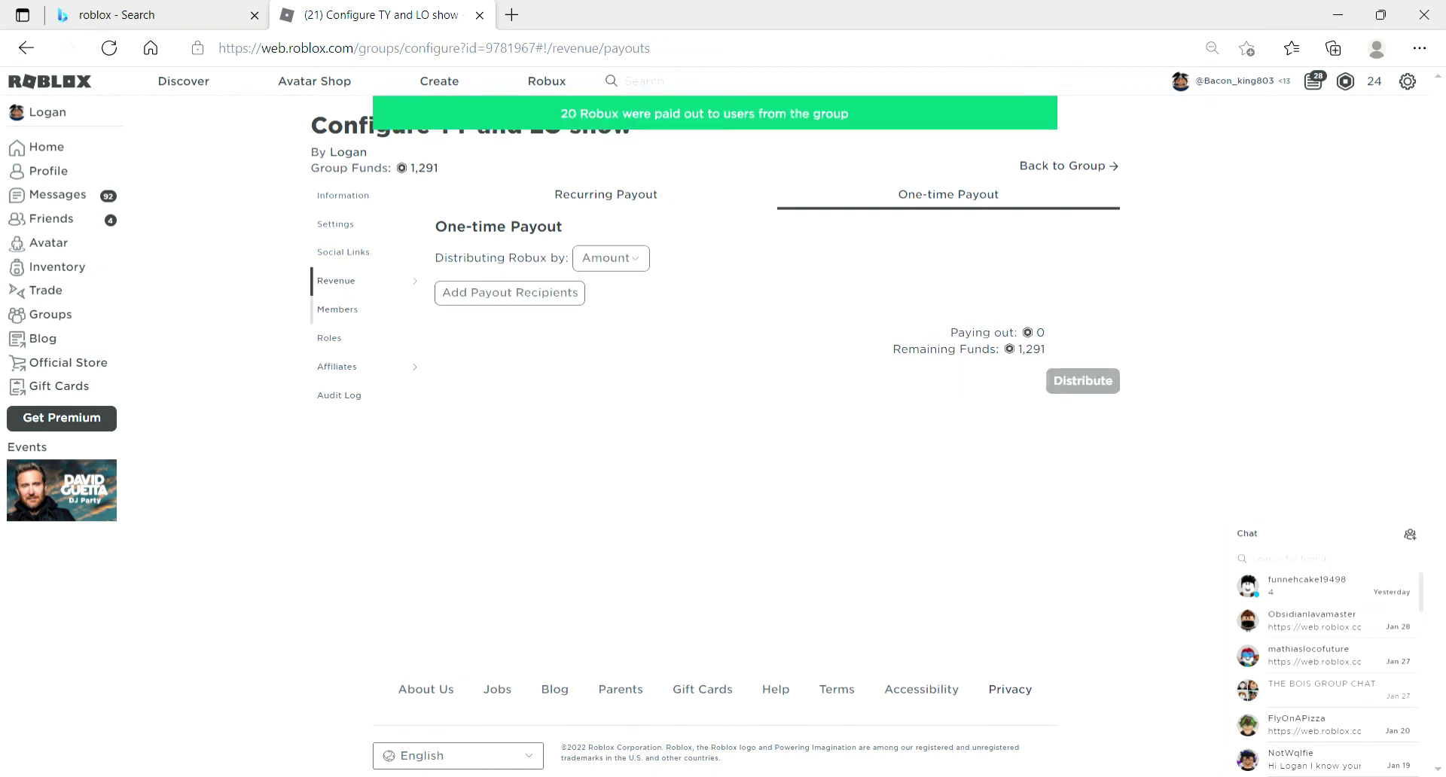
Return to the group's member list.
left_click(337, 309)
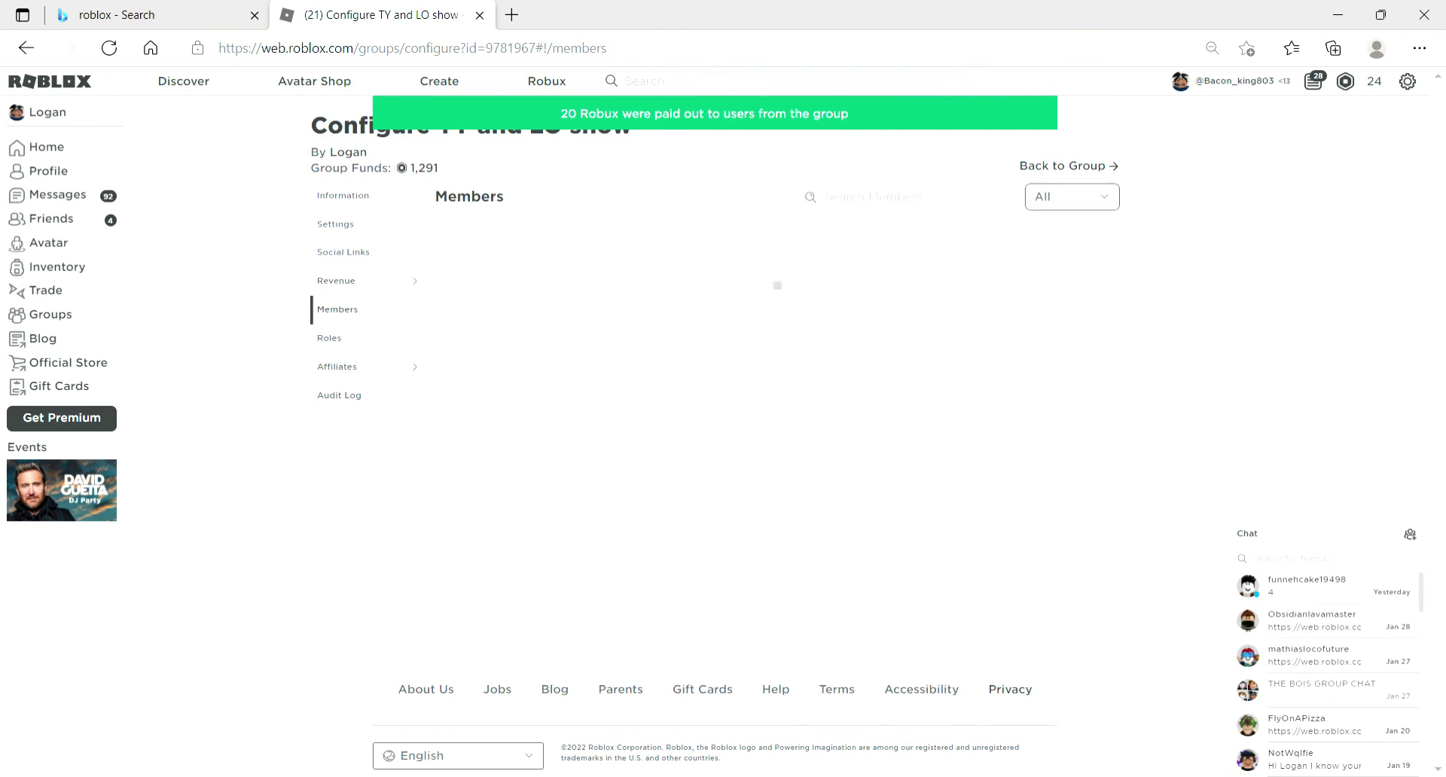